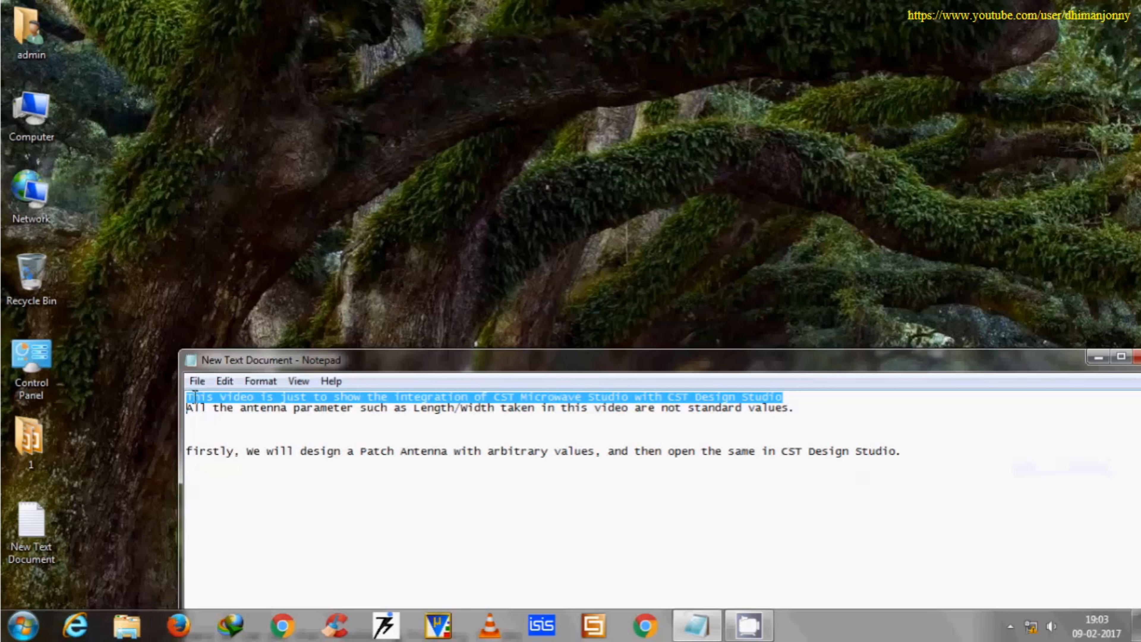
Read the introductory notes on integrating CST Microwave Studio with CST Design Studio and designing a patch antenna with arbitrary values.
{"action": "key", "text": "ctrl+shift+Right"}
{"action": "key", "text": "ctrl+shift+Right"}
{"action": "key", "text": "ctrl+shift+Right"}
{"action": "key", "text": "ctrl+shift+Right"}
{"action": "key", "text": "ctrl+shift+Right"}
{"action": "key", "text": "ctrl+shift+Right"}
{"action": "key", "text": "ctrl+shift+Right"}
{"action": "key", "text": "ctrl+shift+Right"}
{"action": "key", "text": "ctrl+shift+Right"}
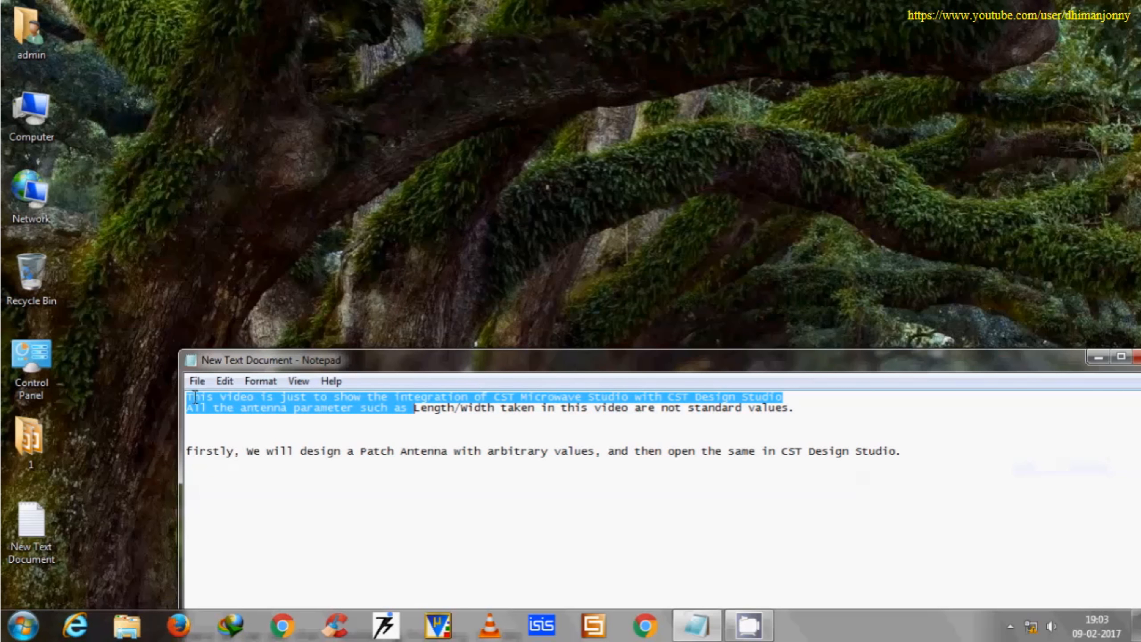
{"action": "key", "text": "ctrl+shift+Right"}
{"action": "key", "text": "ctrl+shift+Right"}
{"action": "key", "text": "ctrl+shift+Right"}
{"action": "key", "text": "ctrl+shift+Right"}
{"action": "key", "text": "ctrl+shift+Right"}
{"action": "key", "text": "ctrl+shift+Right"}
{"action": "key", "text": "ctrl+shift+Right"}
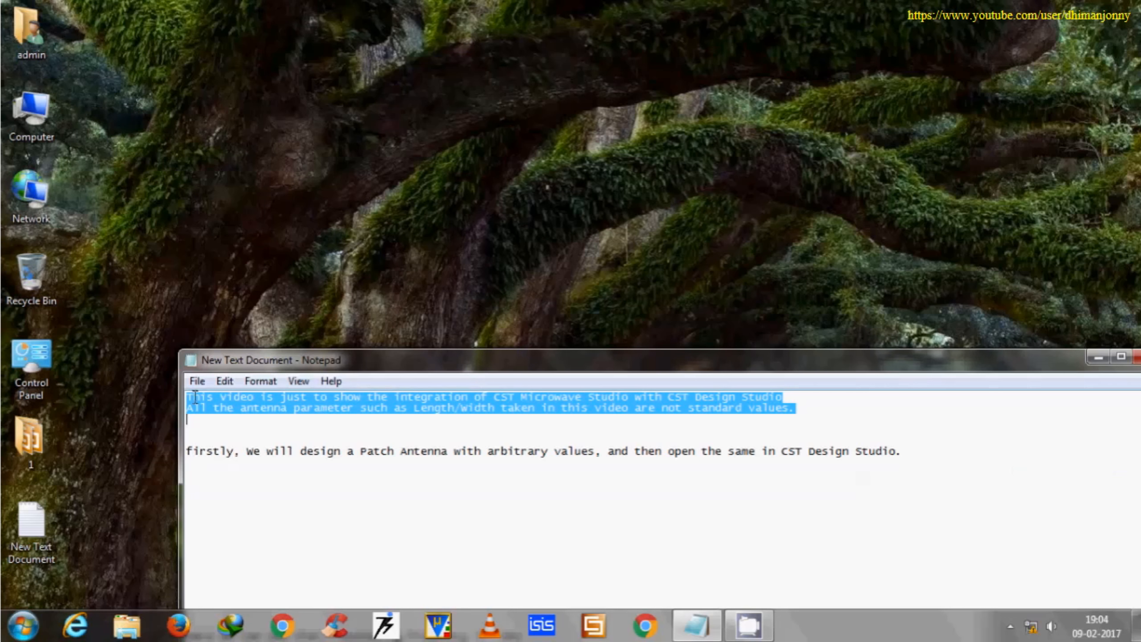
{"action": "left_click", "coordinate": [190, 450]}
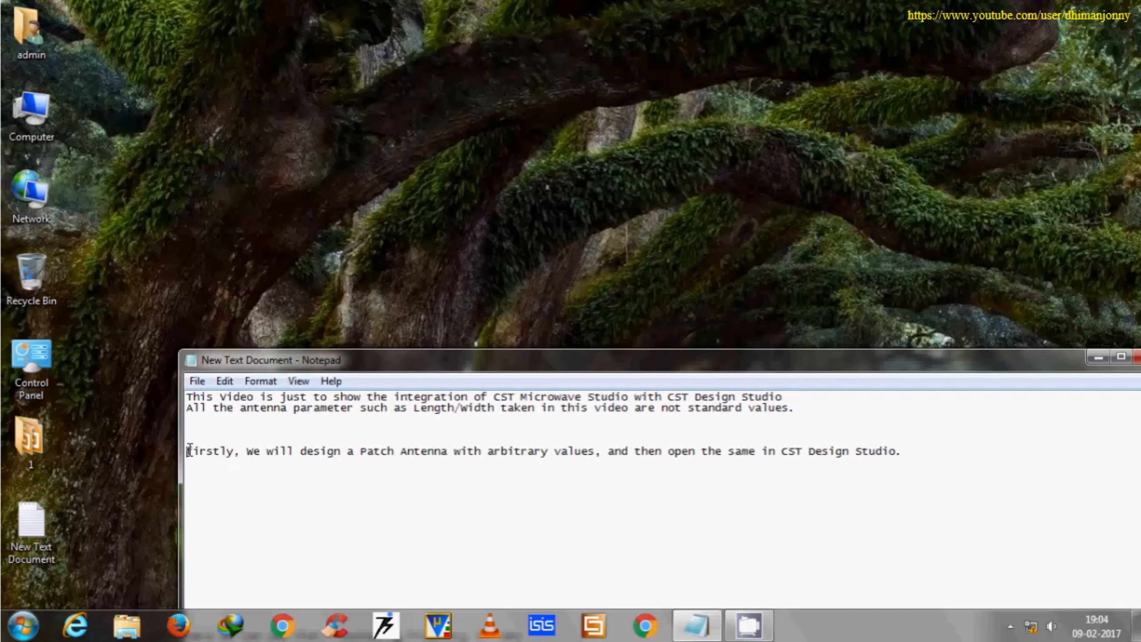
{"action": "key", "text": "ctrl+shift+Right"}
{"action": "key", "text": "ctrl+shift+Right"}
{"action": "key", "text": "ctrl+shift+Right"}
{"action": "key", "text": "ctrl+shift+Right"}
{"action": "key", "text": "ctrl+shift+Right"}
{"action": "key", "text": "ctrl+shift+Right"}
{"action": "key", "text": "ctrl+shift+Right"}
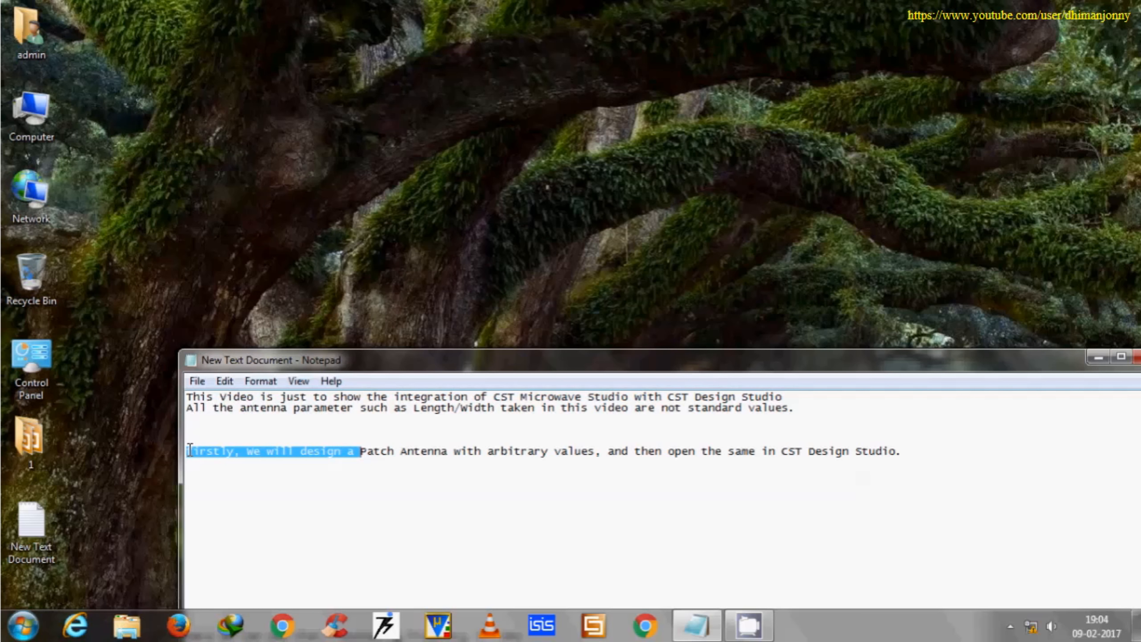
{"action": "key", "text": "ctrl+shift+Right"}
{"action": "key", "text": "ctrl+shift+Right"}
{"action": "key", "text": "ctrl+shift+Right"}
{"action": "key", "text": "ctrl+shift+Right"}
{"action": "key", "text": "ctrl+shift+Right"}
{"action": "key", "text": "ctrl+shift+Right"}
{"action": "key", "text": "ctrl+shift+Right"}
{"action": "key", "text": "ctrl+shift+Right"}
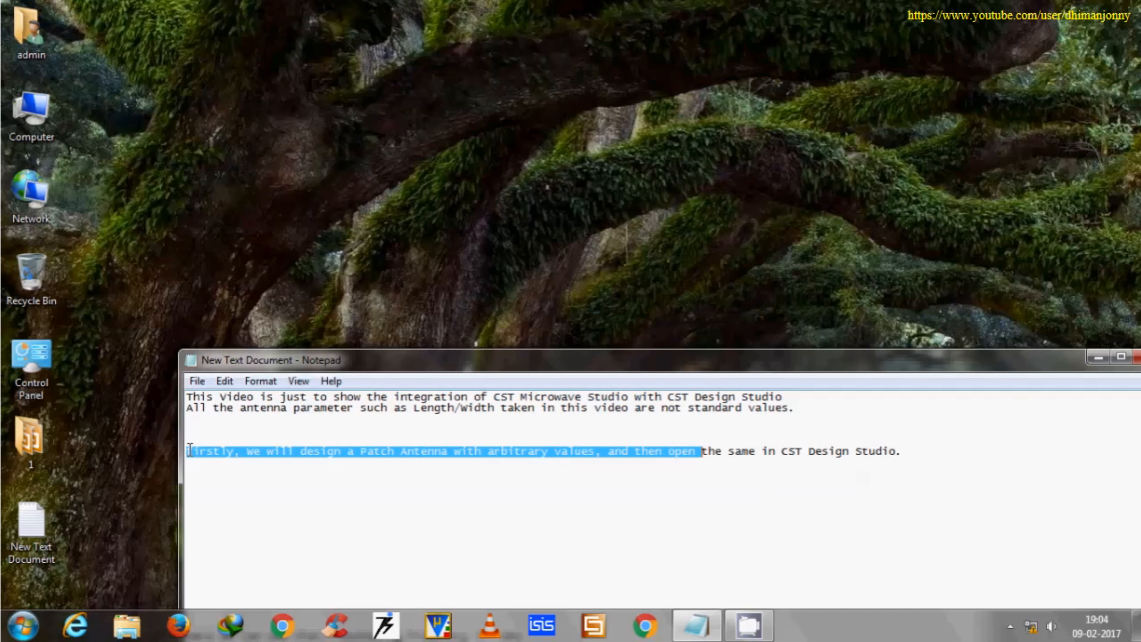
{"action": "key", "text": "ctrl+shift+Right"}
{"action": "key", "text": "ctrl+shift+Right"}
{"action": "key", "text": "ctrl+shift+Right"}
{"action": "key", "text": "ctrl+shift+Right"}
{"action": "key", "text": "ctrl+shift+Right"}
{"action": "key", "text": "ctrl+shift+Right"}
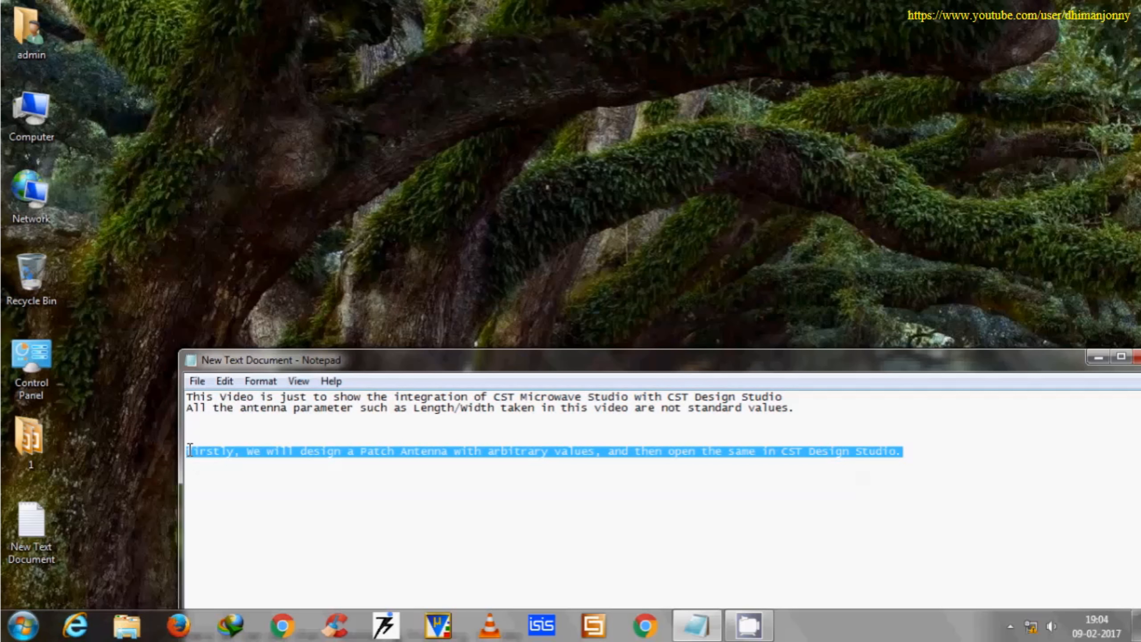
Switch to CST STUDIO SUITE and create a new MICROWAVE STUDIO project.
{"action": "left_click", "coordinate": [578, 633]}
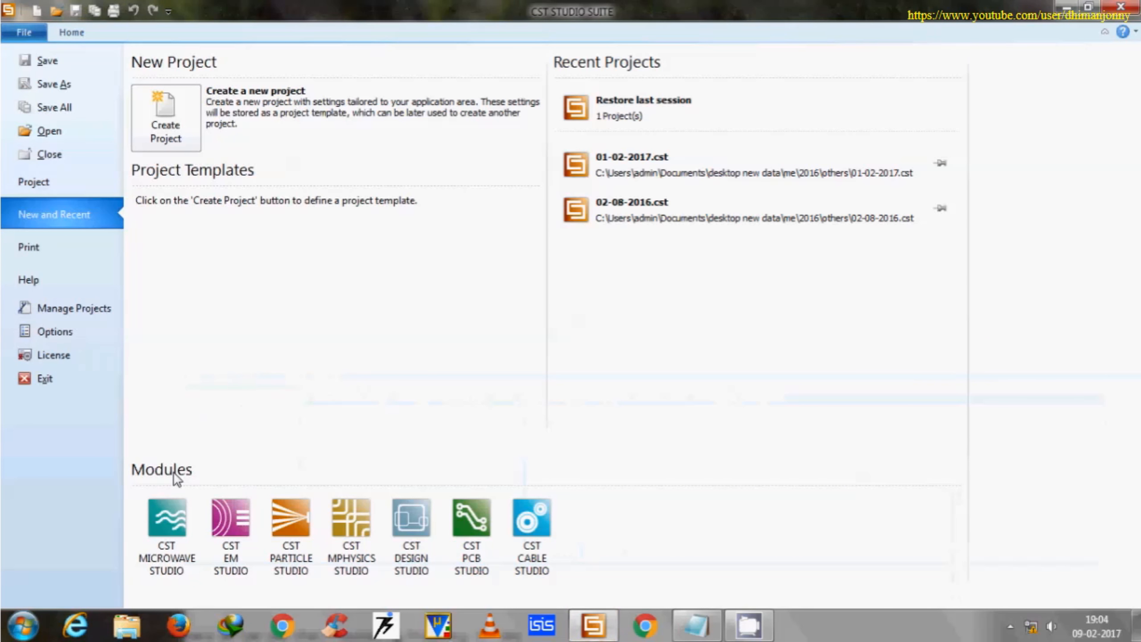
{"action": "left_click", "coordinate": [167, 517]}
{"action": "left_click", "coordinate": [514, 330]}
{"action": "left_click", "coordinate": [644, 349]}
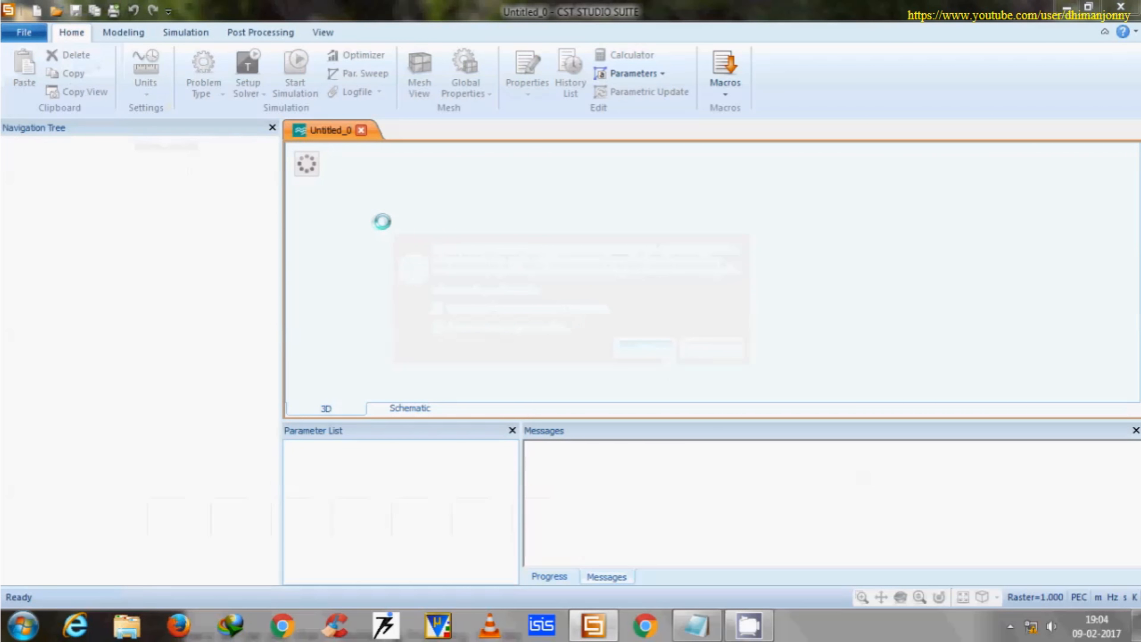
Set the project units to mm for dimensions and GHz for frequency.
{"action": "left_click", "coordinate": [148, 91]}
{"action": "left_click", "coordinate": [163, 185]}
{"action": "left_click", "coordinate": [148, 91]}
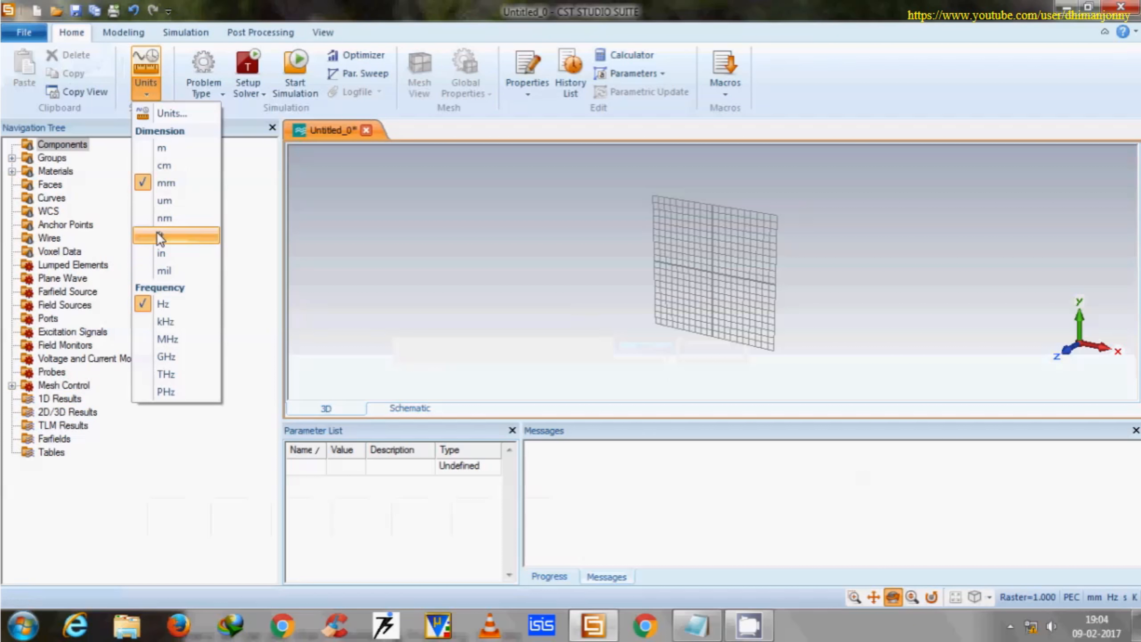
{"action": "left_click", "coordinate": [169, 357]}
Enter 8 GHz in the simulation frequency range settings.
{"action": "left_click", "coordinate": [185, 32]}
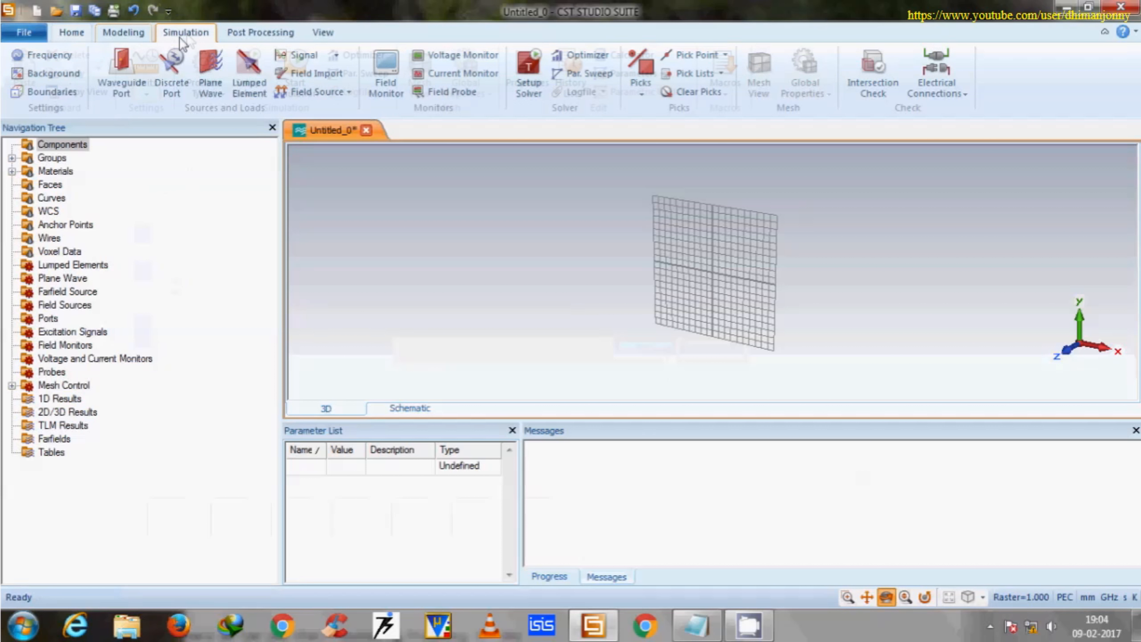
{"action": "left_click", "coordinate": [48, 55]}
{"action": "type", "text": "8"}
{"action": "key", "text": "Return"}
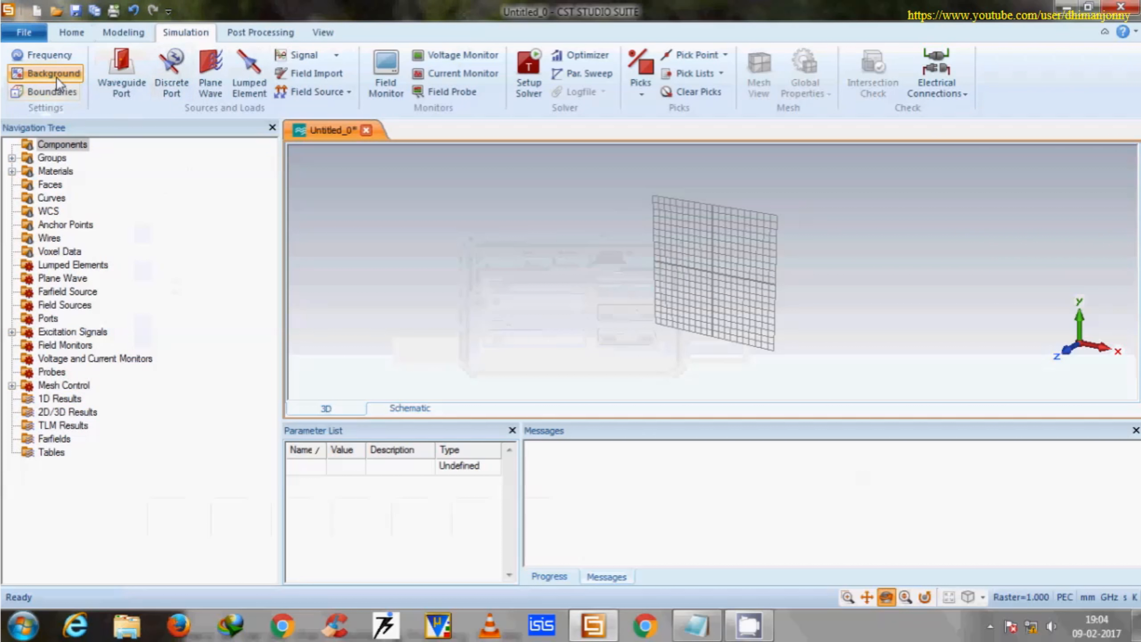
Set the background material type to Normal and apply it.
{"action": "left_click", "coordinate": [53, 73]}
{"action": "left_click", "coordinate": [899, 83]}
{"action": "left_click", "coordinate": [880, 95]}
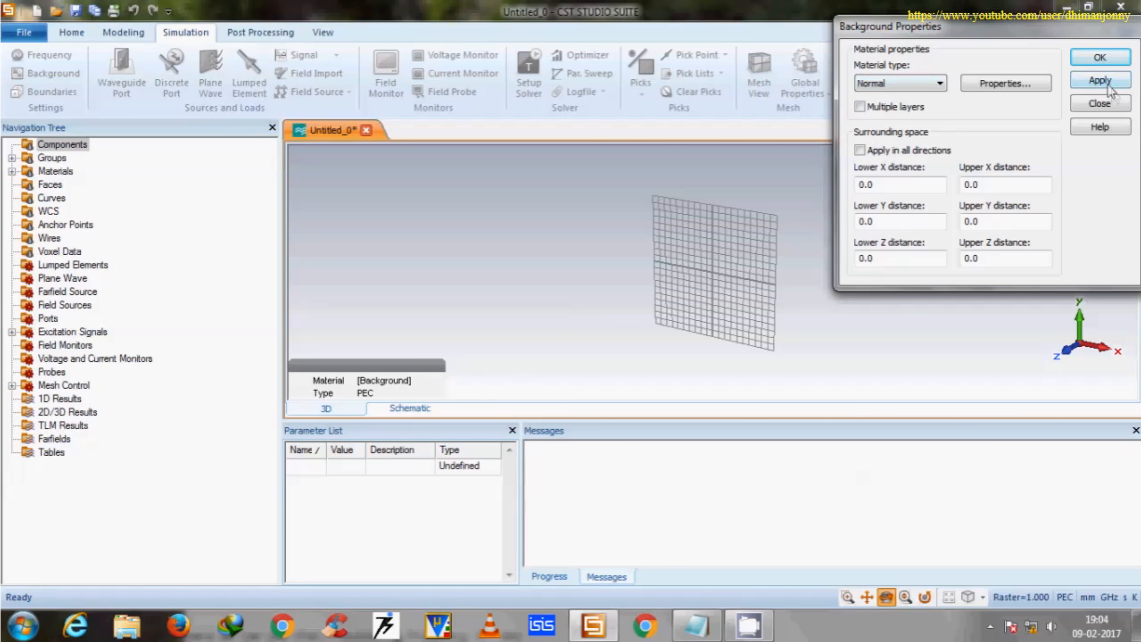
{"action": "left_click", "coordinate": [1100, 80]}
{"action": "left_click", "coordinate": [1100, 57]}
Set the boundary conditions to open (add space) in all directions, accepting the huge calculation domain.
{"action": "left_click", "coordinate": [51, 91]}
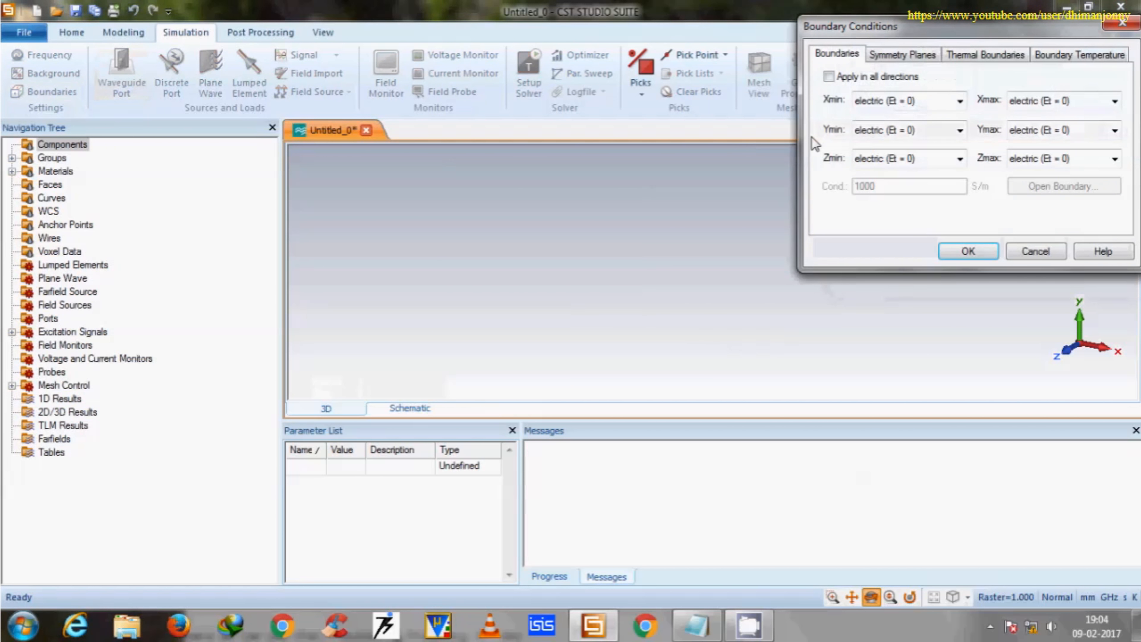
{"action": "left_click", "coordinate": [954, 102]}
{"action": "left_click", "coordinate": [935, 154]}
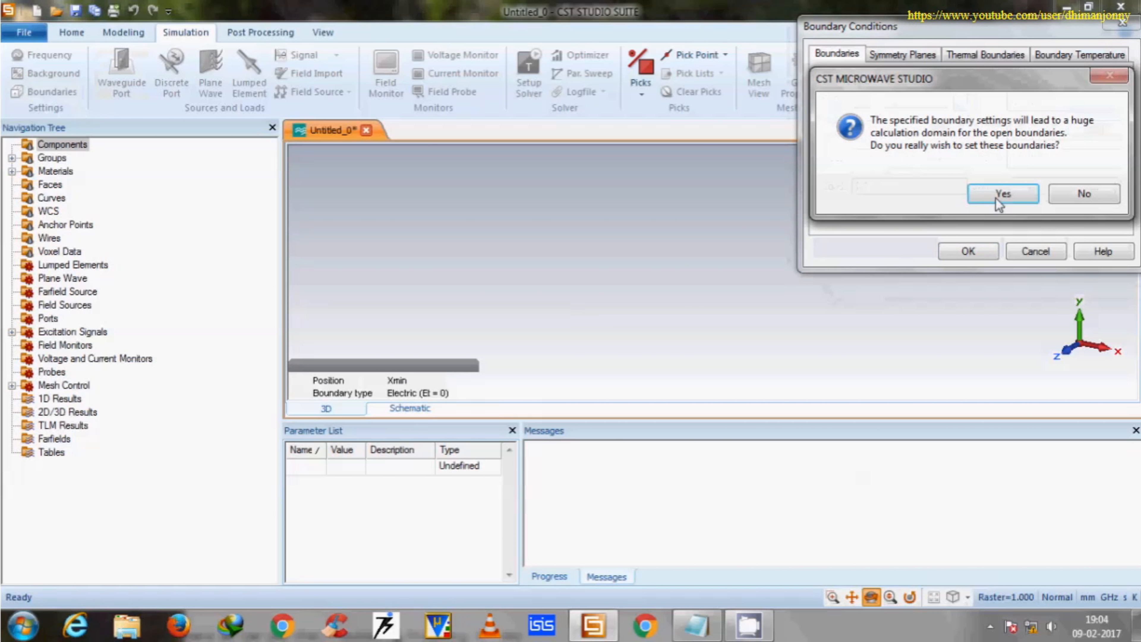
{"action": "left_click", "coordinate": [1000, 200]}
{"action": "left_click", "coordinate": [828, 77]}
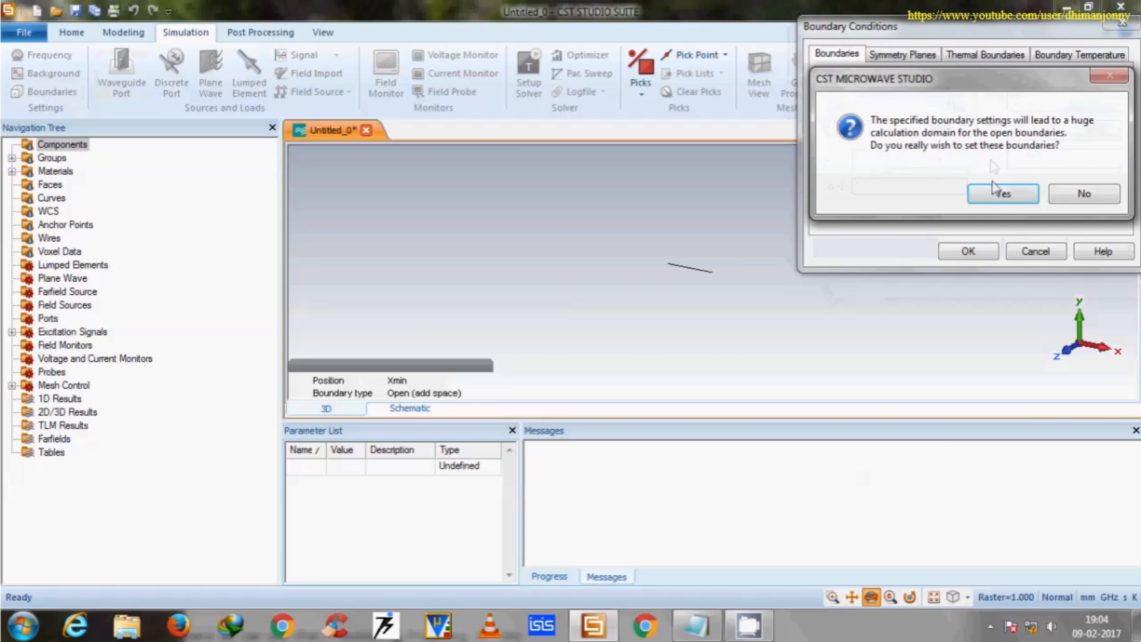
{"action": "left_click", "coordinate": [997, 192]}
Set the thermal boundaries to open (add space lf) in all directions and accept the boundary conditions.
{"action": "left_click", "coordinate": [986, 54]}
{"action": "left_click", "coordinate": [959, 100]}
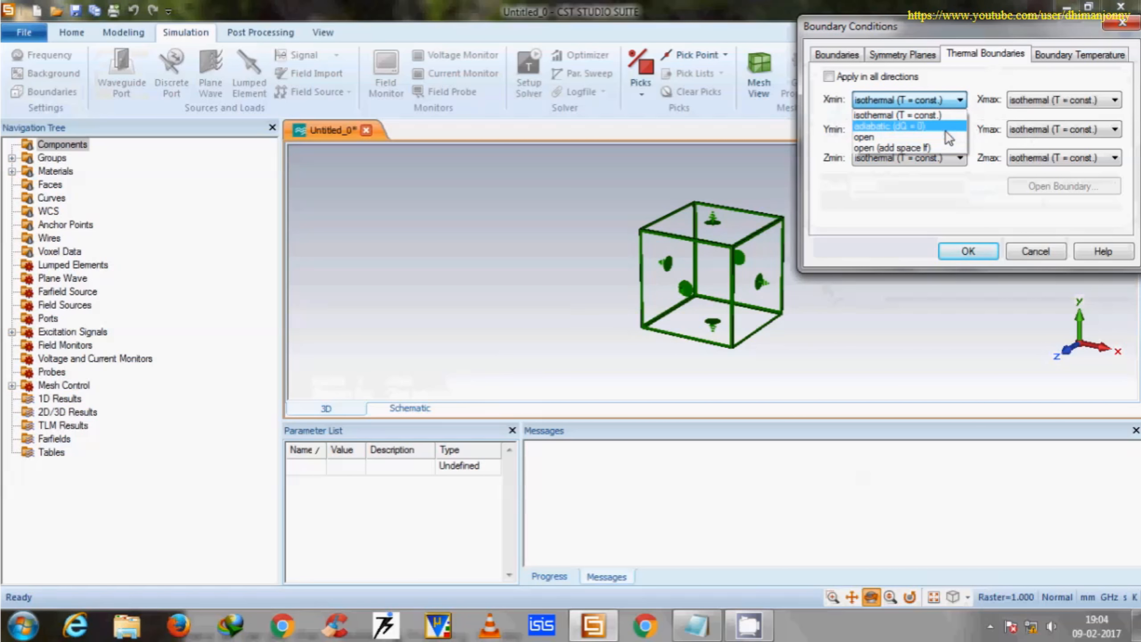
{"action": "left_click", "coordinate": [939, 148]}
{"action": "left_click", "coordinate": [828, 76]}
{"action": "left_click", "coordinate": [968, 251]}
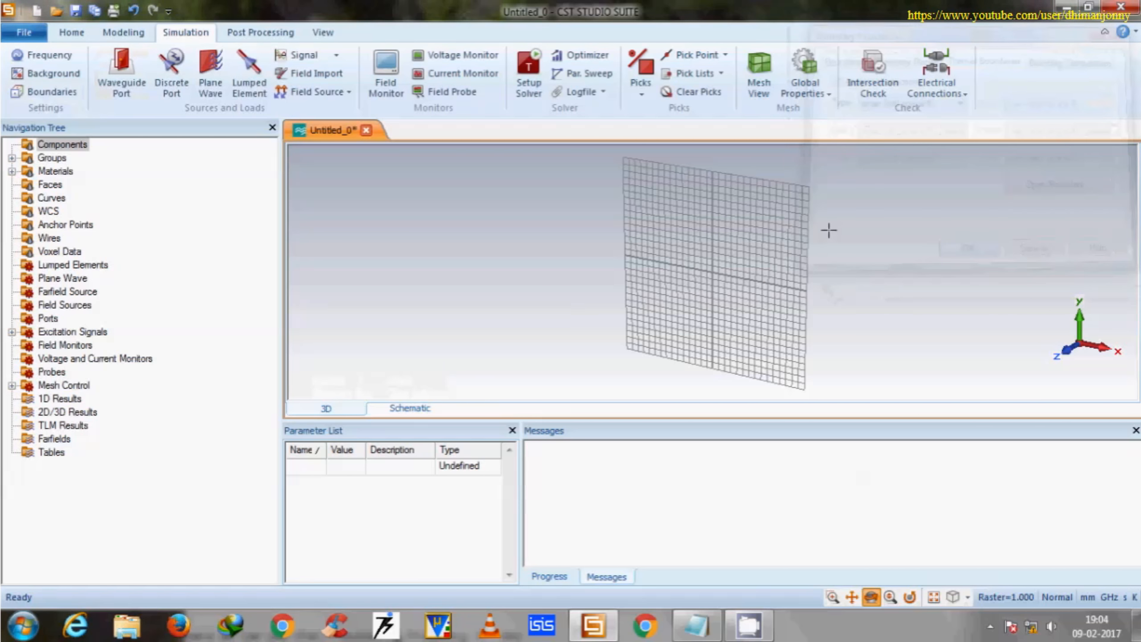
In the front view, draw a brick around the origin, about 22 mm by 24 mm and 6 mm high.
{"action": "scroll", "coordinate": [744, 232], "scroll_direction": "up", "scroll_amount": 5}
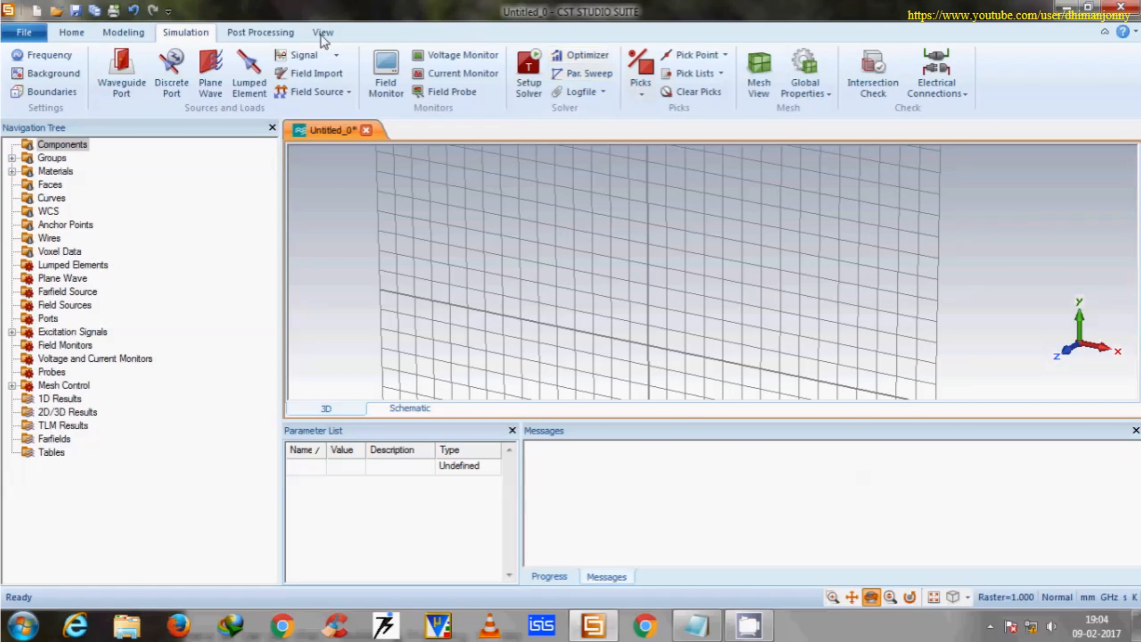
{"action": "left_click", "coordinate": [323, 33]}
{"action": "left_click", "coordinate": [683, 92]}
{"action": "left_click", "coordinate": [674, 148]}
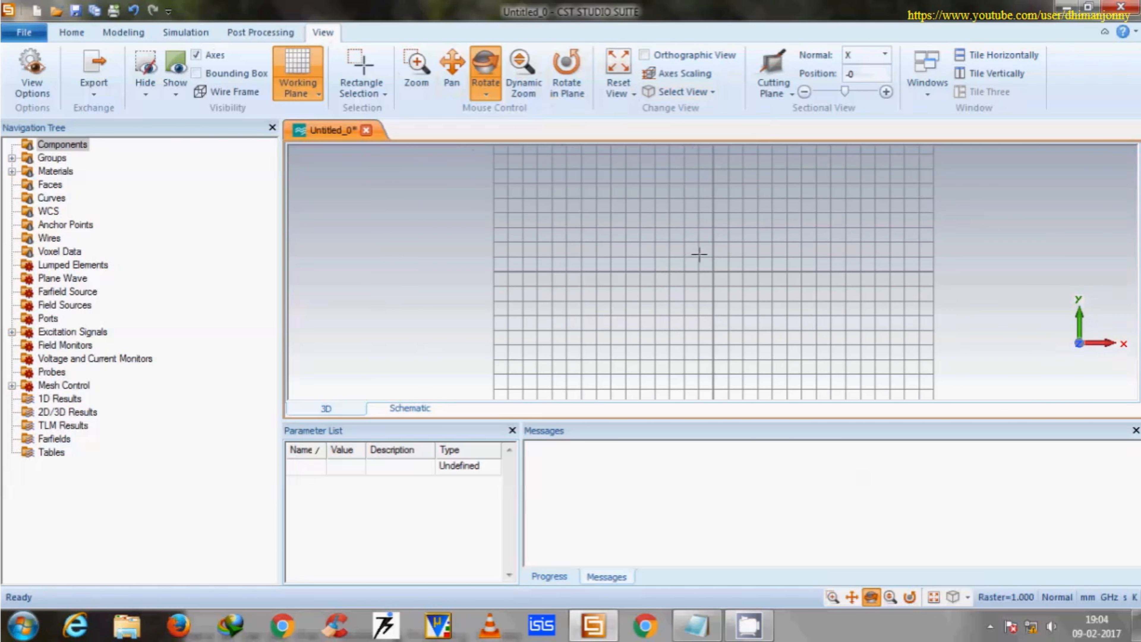
{"action": "scroll", "coordinate": [895, 243], "scroll_direction": "down", "scroll_amount": 5}
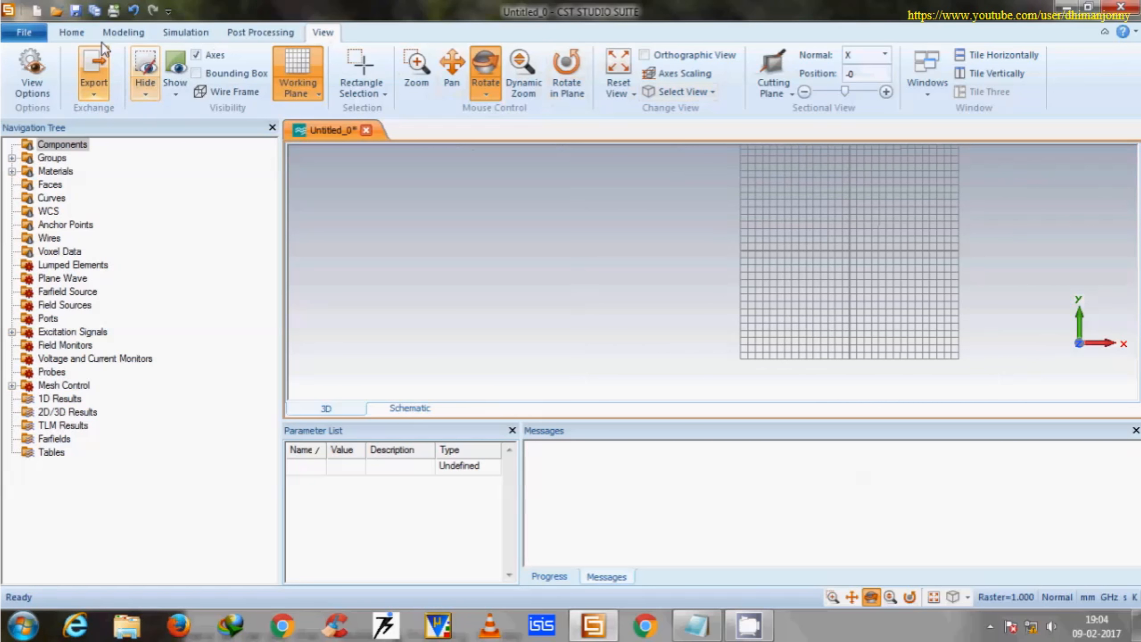
{"action": "left_click", "coordinate": [127, 38]}
{"action": "left_click", "coordinate": [196, 55]}
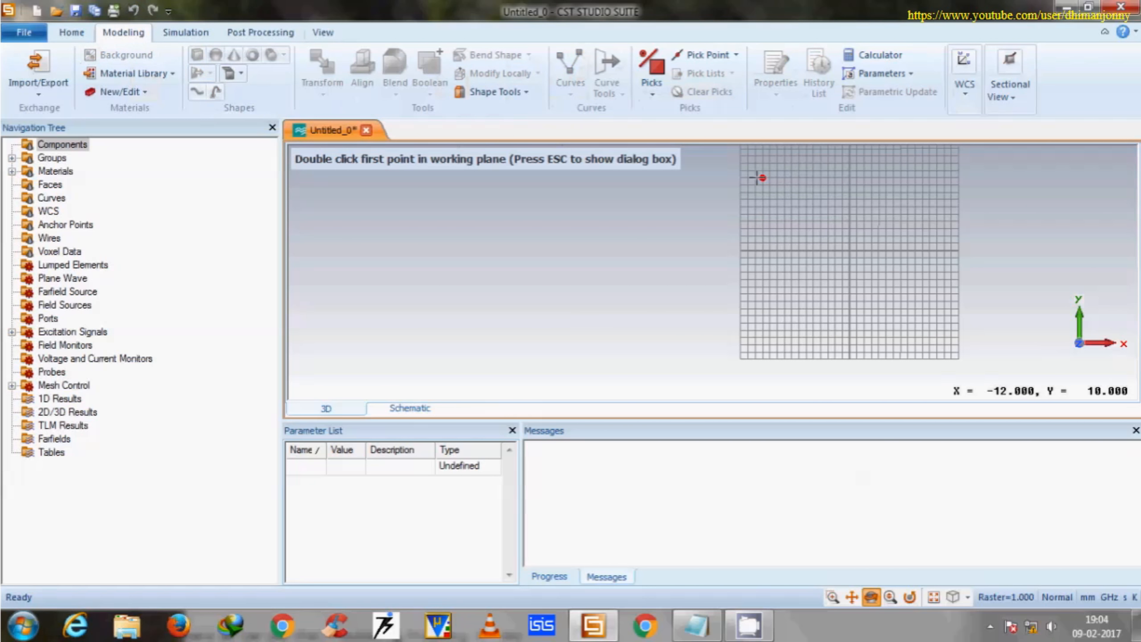
{"action": "double_click", "coordinate": [777, 164]}
{"action": "double_click", "coordinate": [938, 338]}
{"action": "double_click", "coordinate": [942, 340]}
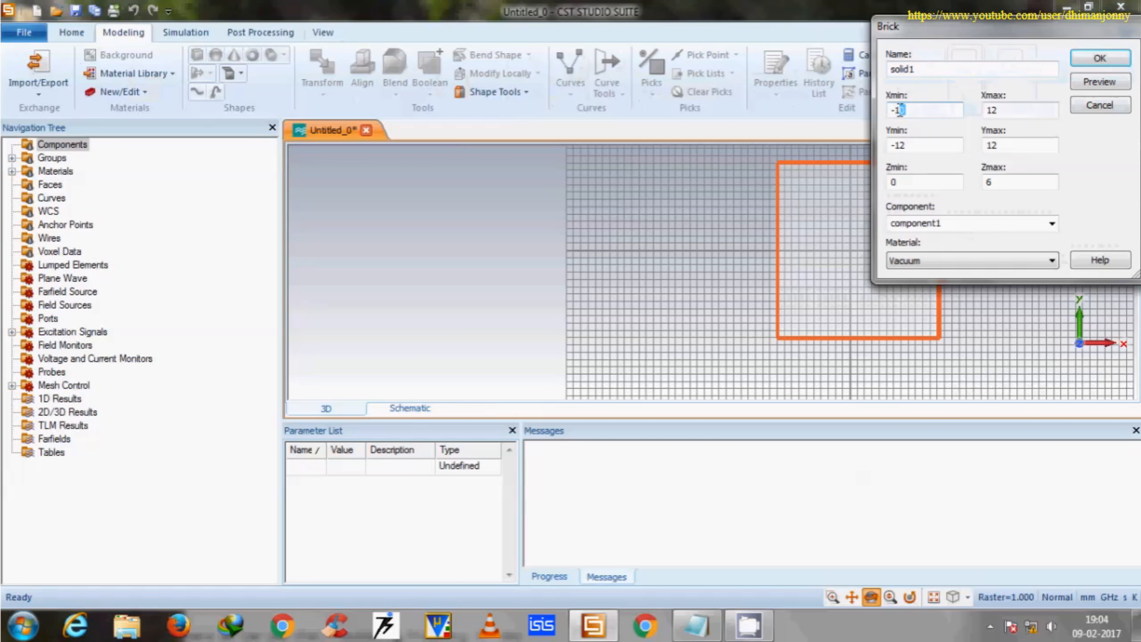
Set the brick's X and Y limits to -x and x in both directions and its Zmax to 0.06.
{"action": "type", "text": "x"}
{"action": "double_click", "coordinate": [1011, 111]}
{"action": "type", "text": "x"}
{"action": "double_click", "coordinate": [897, 149]}
{"action": "type", "text": "x"}
{"action": "double_click", "coordinate": [991, 145]}
{"action": "type", "text": "x"}
{"action": "double_click", "coordinate": [989, 182]}
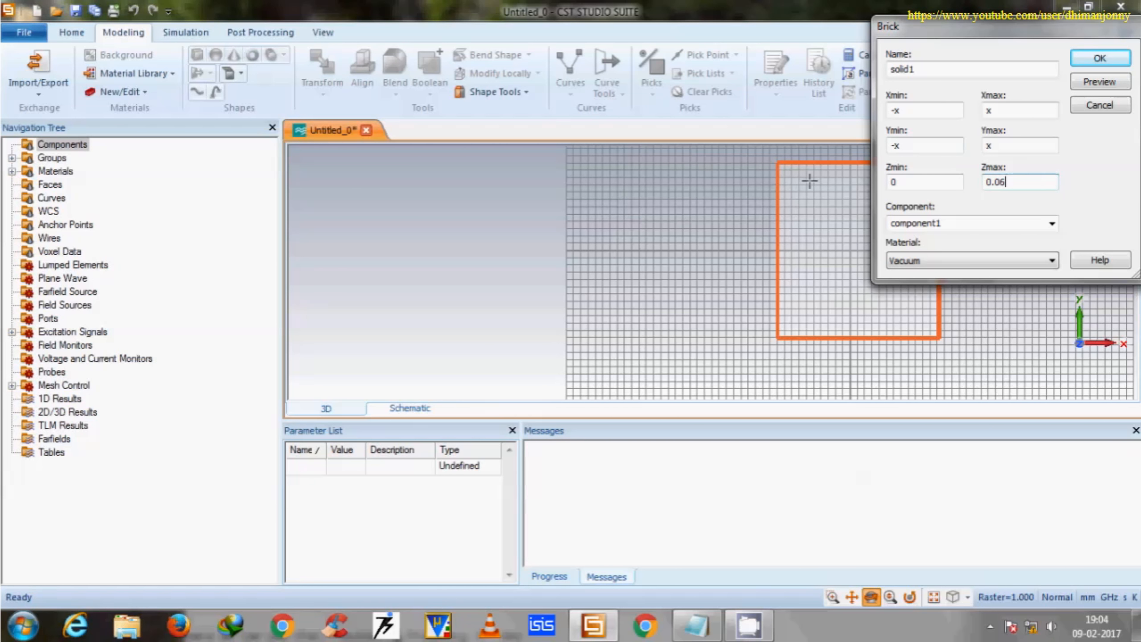
Load Copper (annealed) from the material library as the brick's material.
{"action": "left_click", "coordinate": [948, 263]}
{"action": "left_click", "coordinate": [942, 285]}
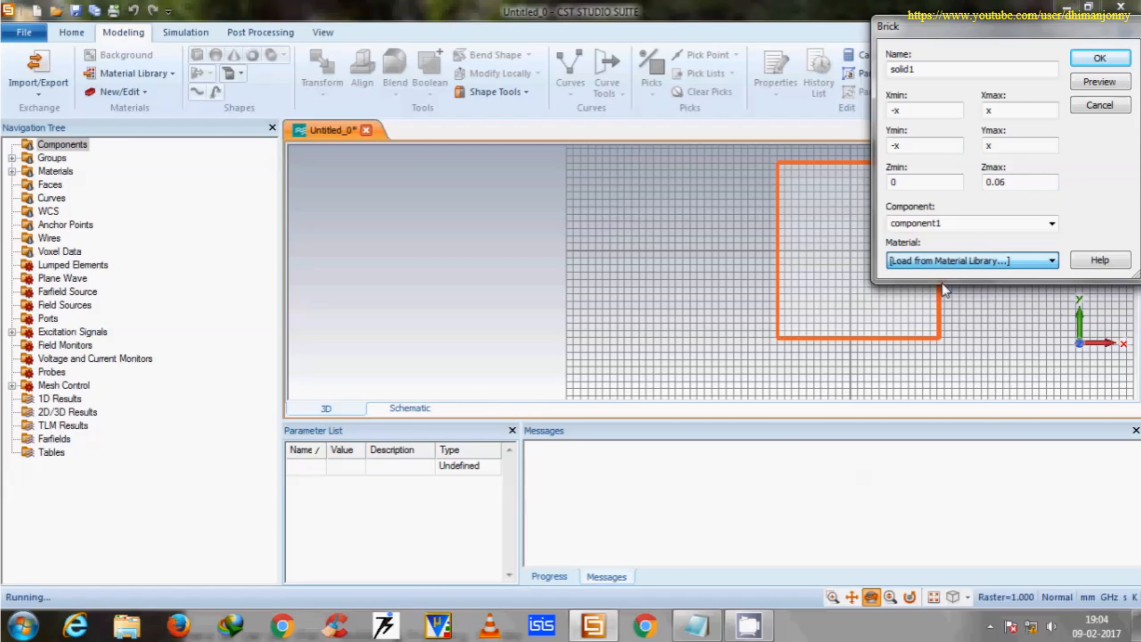
{"action": "key", "text": "Down"}
{"action": "key", "text": "Down"}
{"action": "key", "text": "Down"}
{"action": "key", "text": "Down"}
{"action": "key", "text": "Down"}
{"action": "key", "text": "Down"}
{"action": "key", "text": "Down"}
{"action": "key", "text": "Down"}
{"action": "key", "text": "Down"}
{"action": "key", "text": "Down"}
{"action": "key", "text": "Down"}
{"action": "key", "text": "Down"}
{"action": "key", "text": "Down"}
{"action": "key", "text": "Down"}
{"action": "key", "text": "Down"}
{"action": "key", "text": "Down"}
{"action": "key", "text": "Down"}
{"action": "key", "text": "Down"}
{"action": "key", "text": "Down"}
{"action": "key", "text": "Down"}
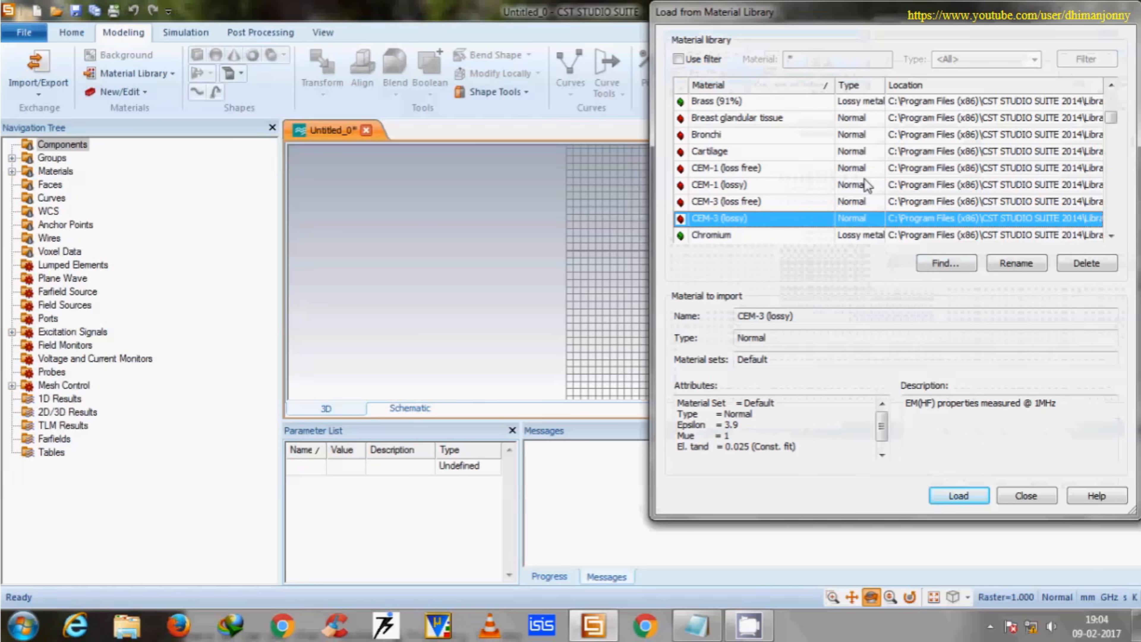
{"action": "key", "text": "Down"}
{"action": "key", "text": "Down"}
{"action": "key", "text": "Down"}
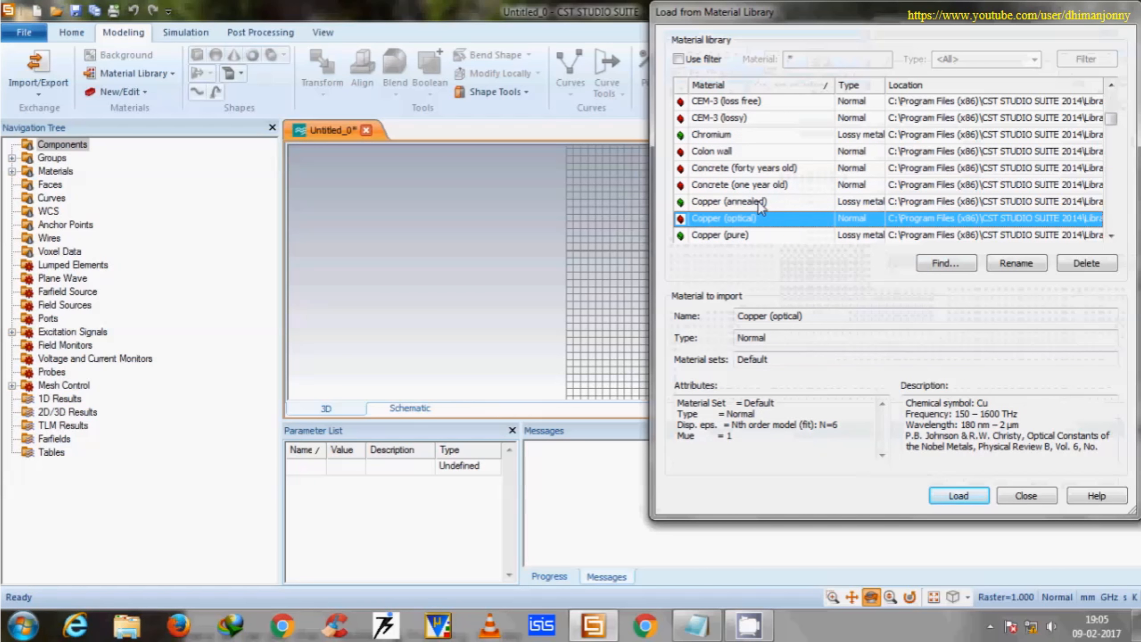
{"action": "left_click", "coordinate": [759, 202]}
{"action": "left_click", "coordinate": [949, 493]}
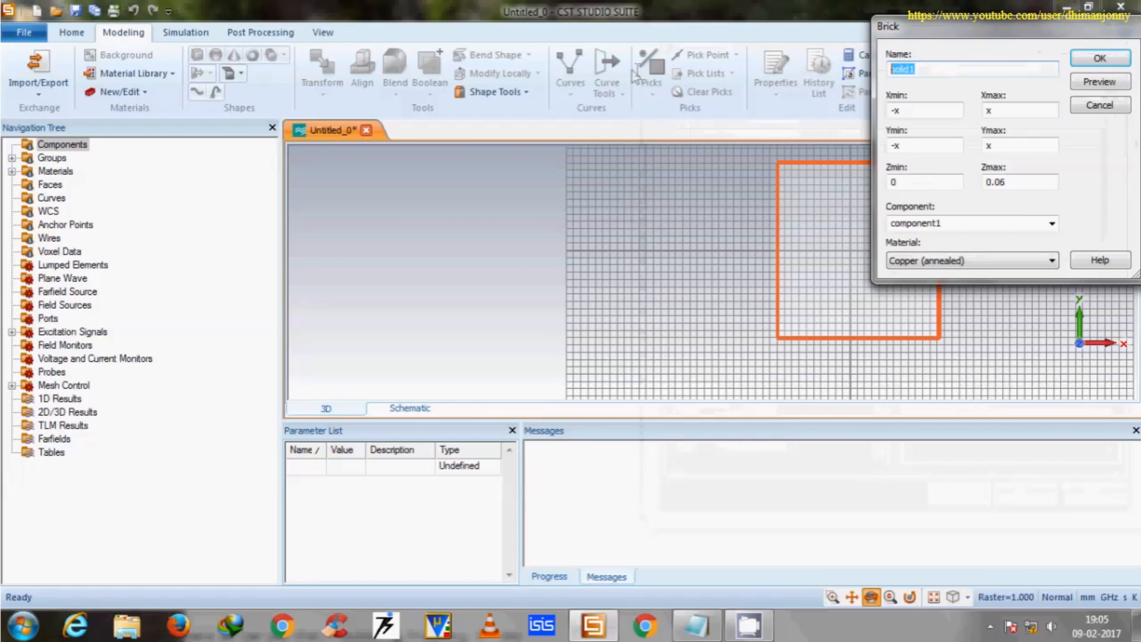
Name the brick ground, define parameter x as 40, preview the shape and create it.
{"action": "type", "text": "ground"}
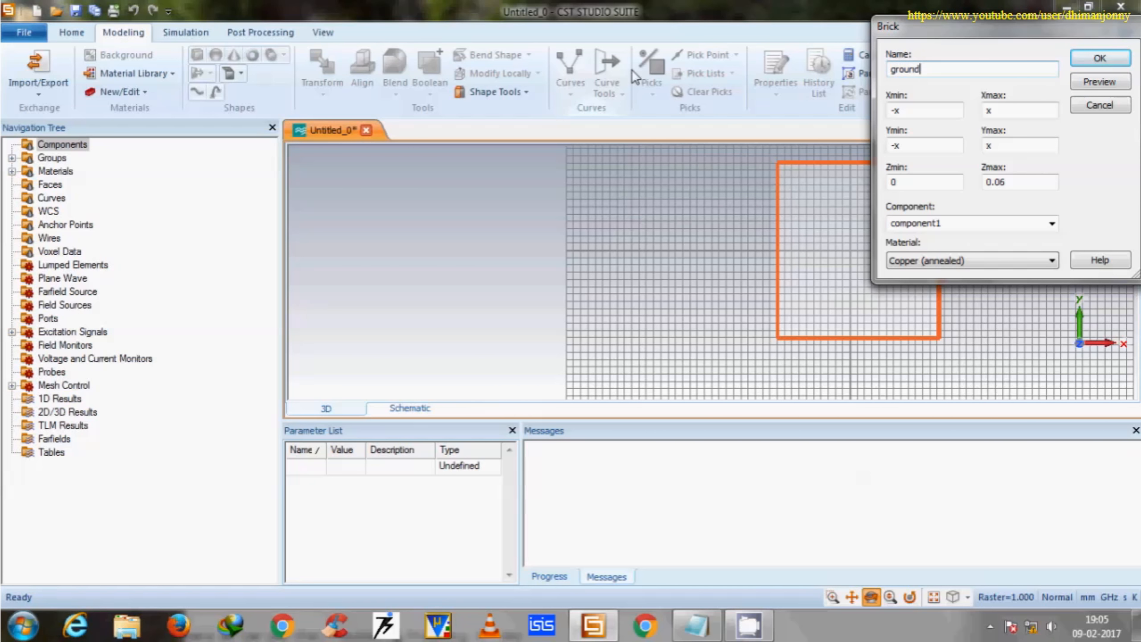
{"action": "left_click", "coordinate": [1102, 59]}
{"action": "type", "text": "40"}
{"action": "key", "text": "Return"}
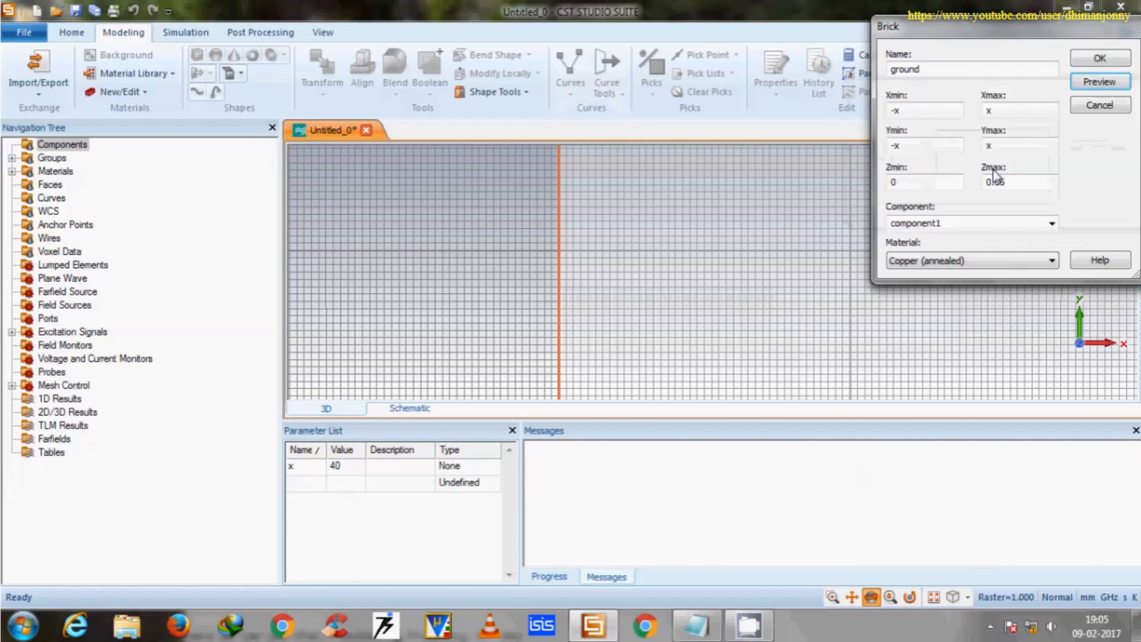
{"action": "left_click", "coordinate": [1108, 81]}
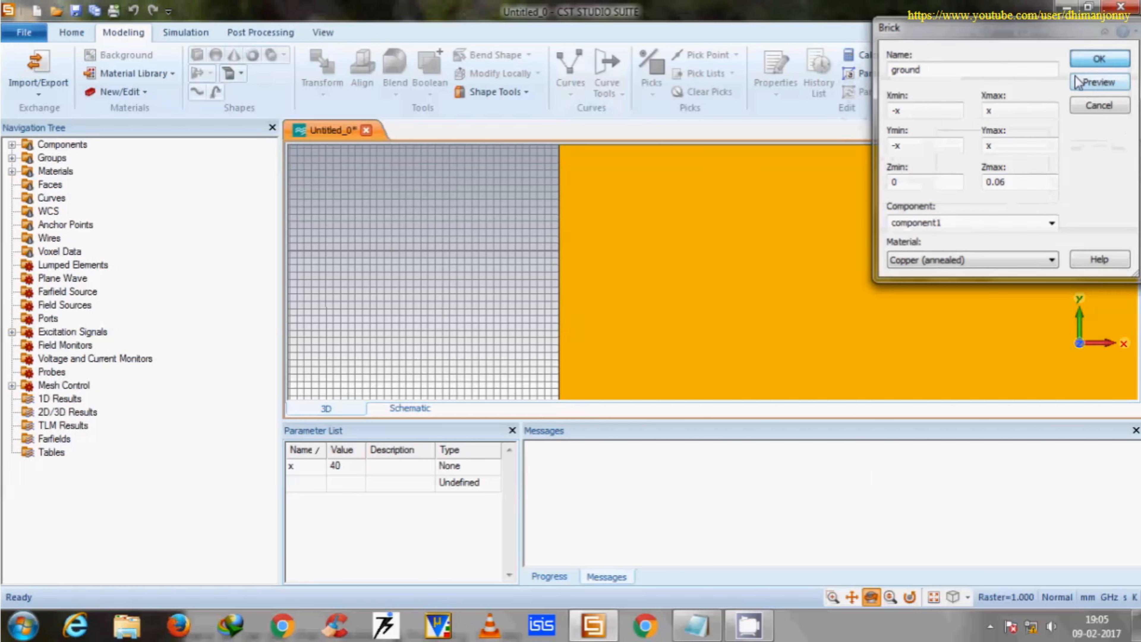
{"action": "left_click", "coordinate": [1100, 58]}
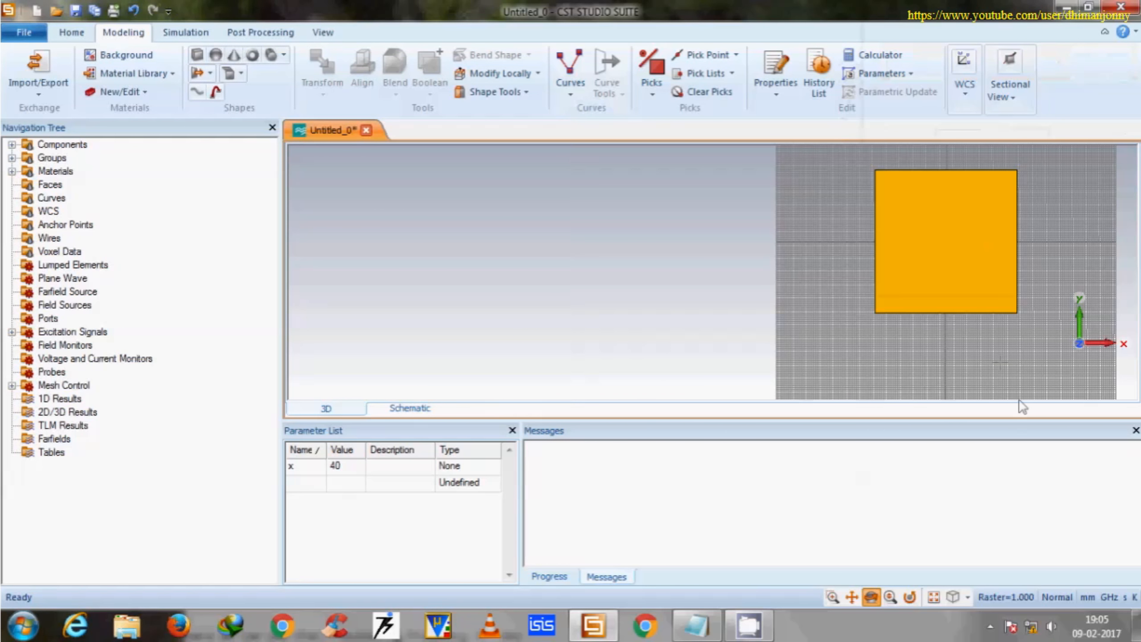
In the front view, draw a brick over the ground plate from corner to opposite corner, about 80 mm by 80 mm.
{"action": "scroll", "coordinate": [674, 92], "scroll_direction": "down", "scroll_amount": 3}
{"action": "left_click", "coordinate": [672, 93]}
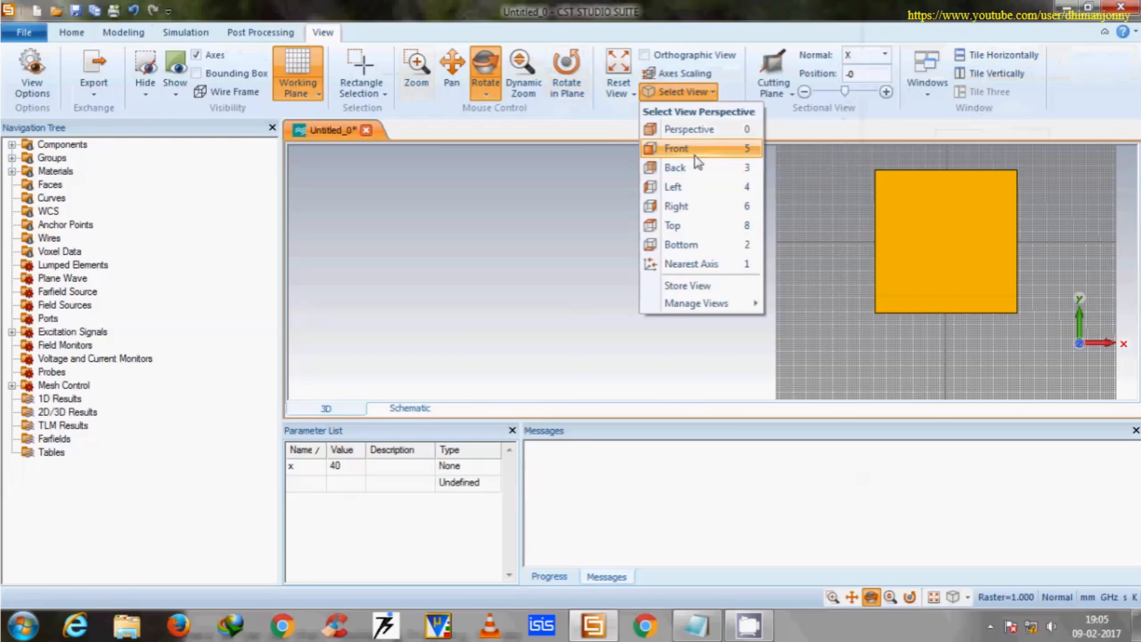
{"action": "left_click", "coordinate": [676, 149]}
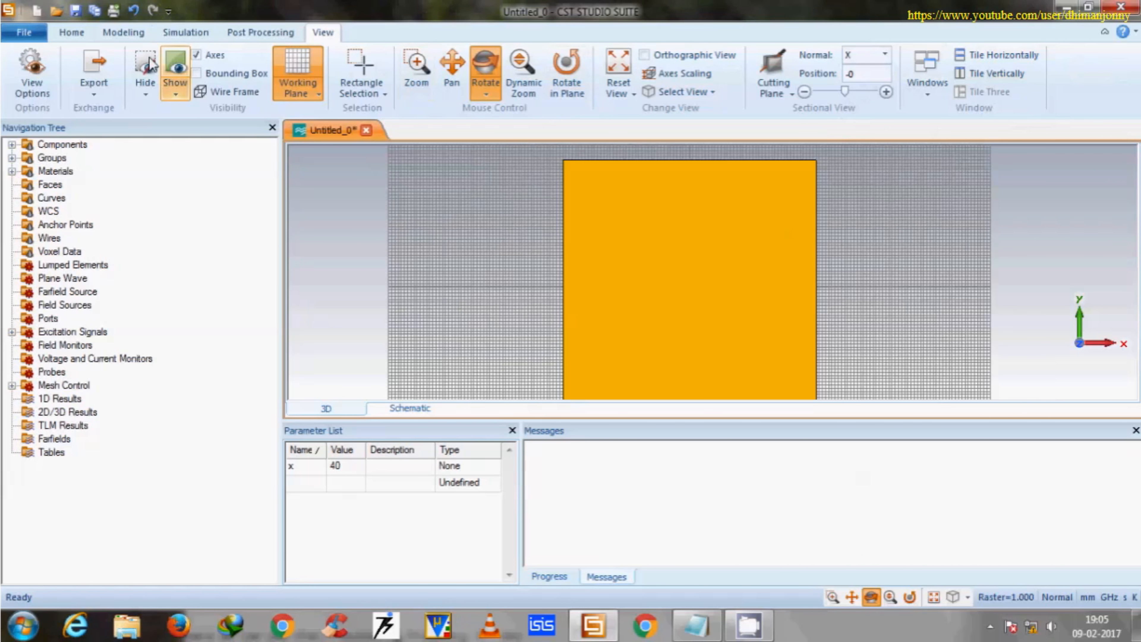
{"action": "left_click", "coordinate": [123, 32]}
{"action": "left_click", "coordinate": [197, 54]}
{"action": "scroll", "coordinate": [728, 201], "scroll_direction": "down", "scroll_amount": 2}
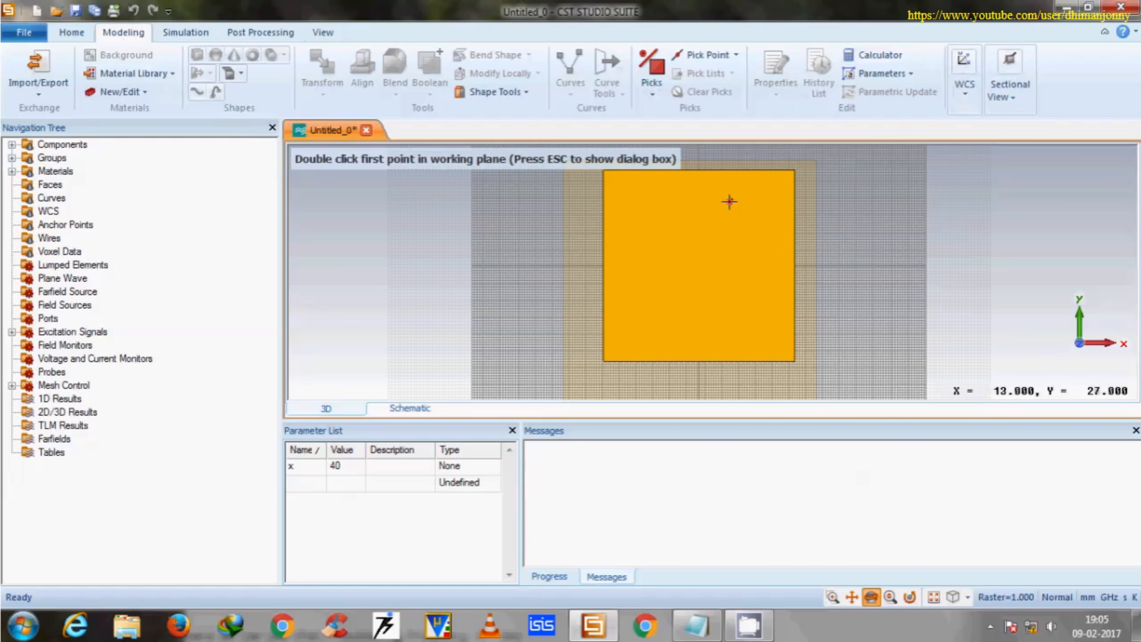
{"action": "double_click", "coordinate": [605, 172]}
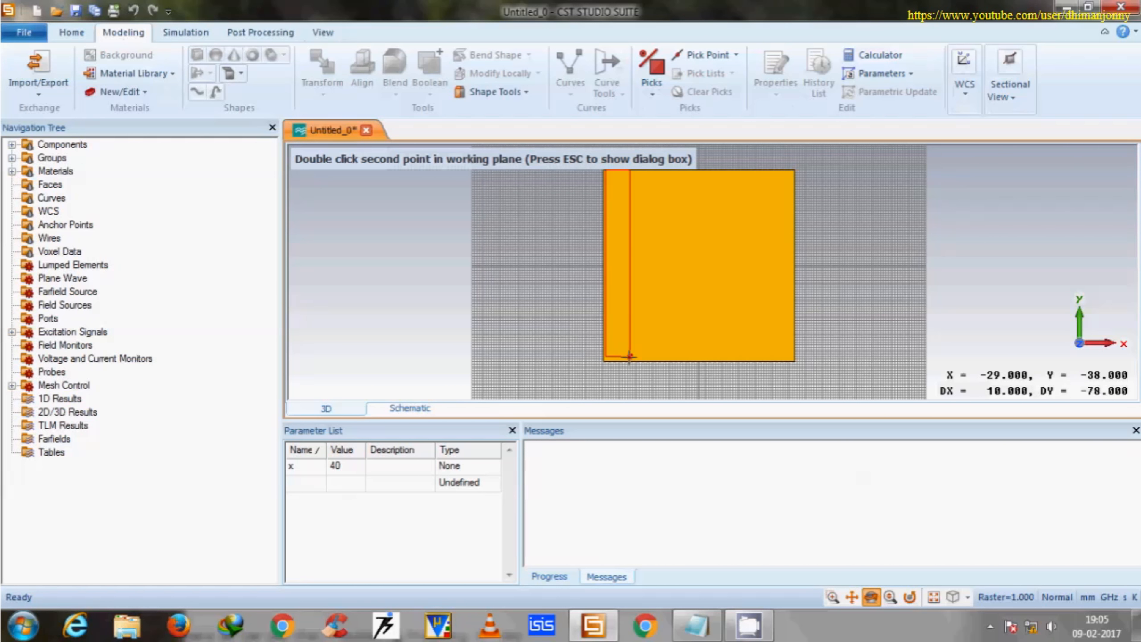
{"action": "double_click", "coordinate": [795, 360]}
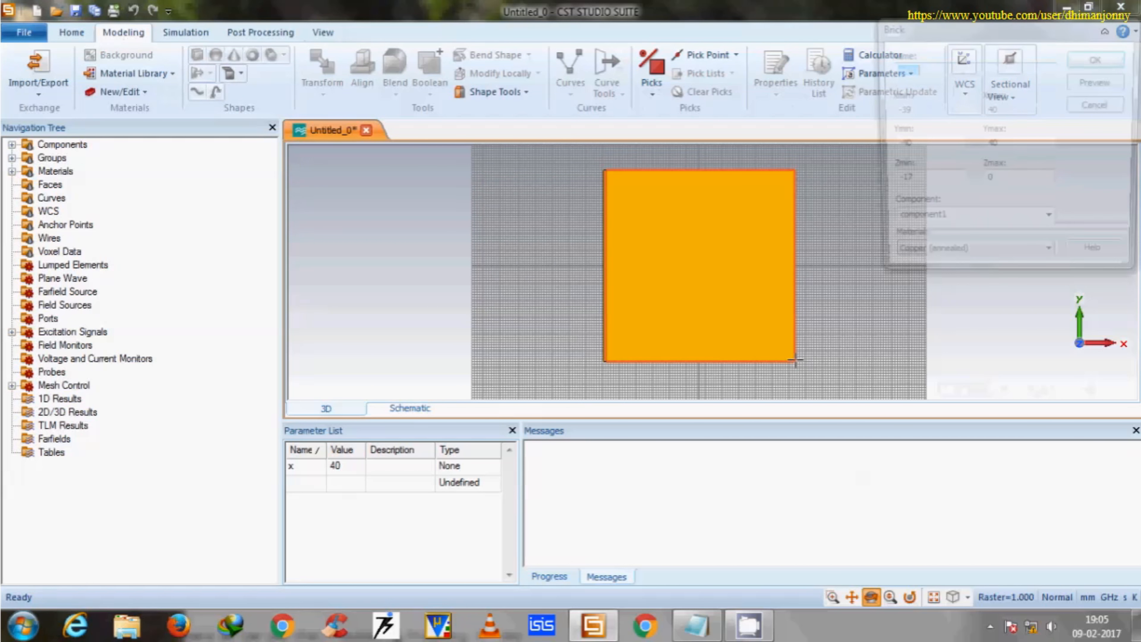
Set the brick's X and Y limits to -x and x in both directions, with Zmin 0.06 and Zmax 1.66.
{"action": "double_click", "coordinate": [900, 110]}
{"action": "type", "text": "x"}
{"action": "double_click", "coordinate": [992, 111]}
{"action": "type", "text": "x"}
{"action": "double_click", "coordinate": [899, 145]}
{"action": "type", "text": "x"}
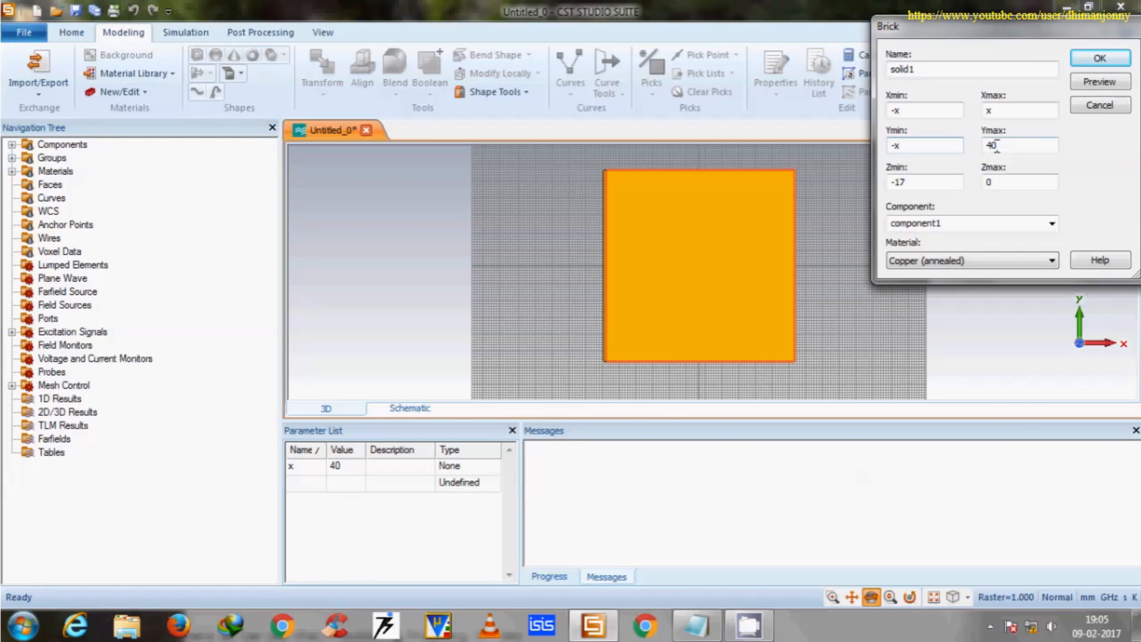
{"action": "type", "text": "6"}
{"action": "key", "text": "Tab"}
{"action": "type", "text": "1"}
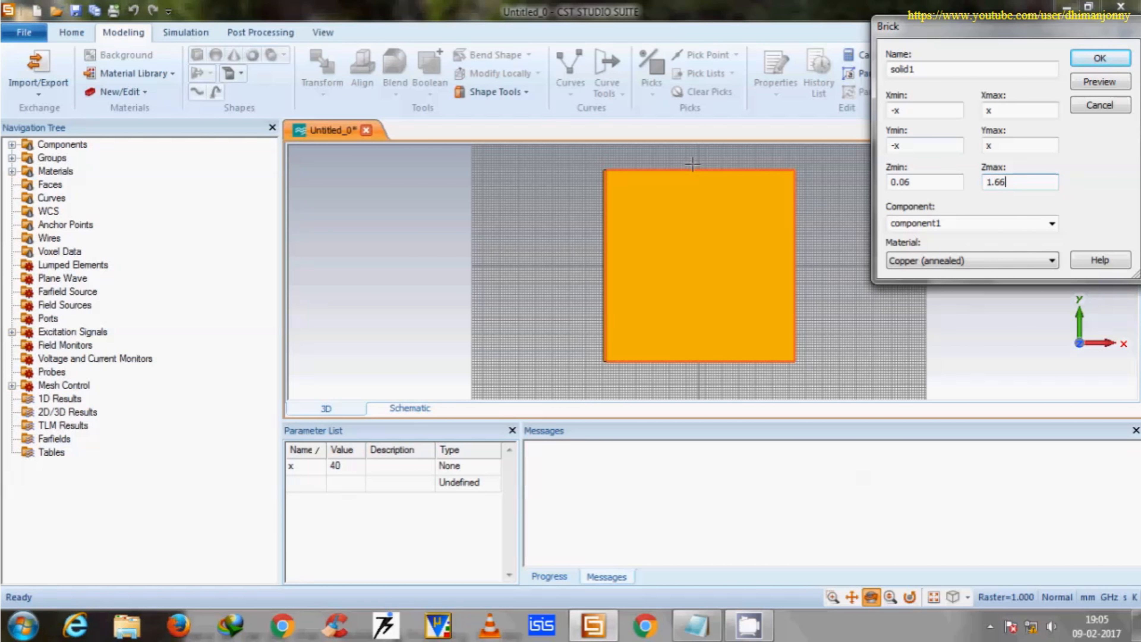
Load FR-4 (lossy) from the material library as the brick's material.
{"action": "left_click", "coordinate": [965, 260]}
{"action": "left_click", "coordinate": [935, 286]}
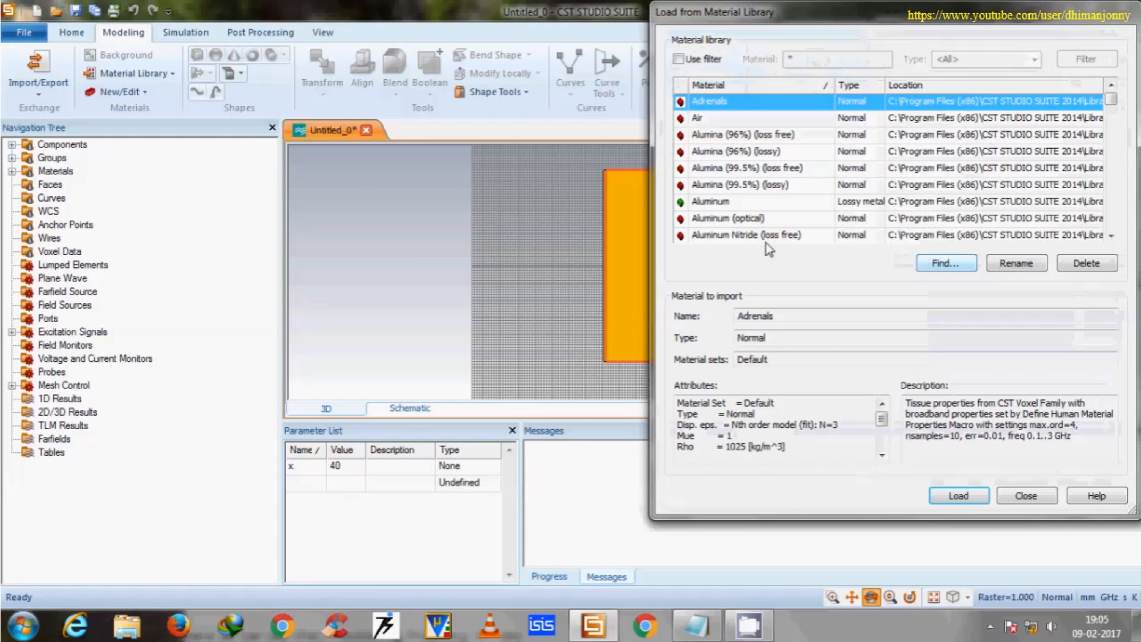
{"action": "left_click", "coordinate": [745, 220]}
{"action": "key", "text": "f"}
{"action": "key", "text": "f"}
{"action": "scroll", "coordinate": [794, 208], "scroll_direction": "down", "scroll_amount": 2}
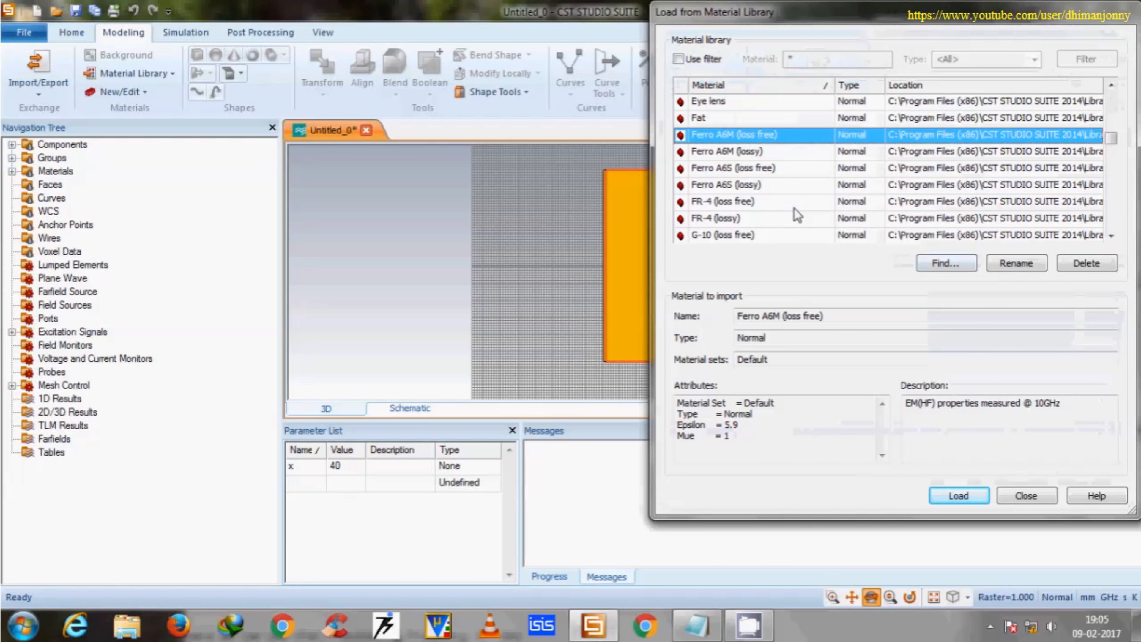
{"action": "left_click", "coordinate": [746, 222]}
{"action": "left_click", "coordinate": [961, 495]}
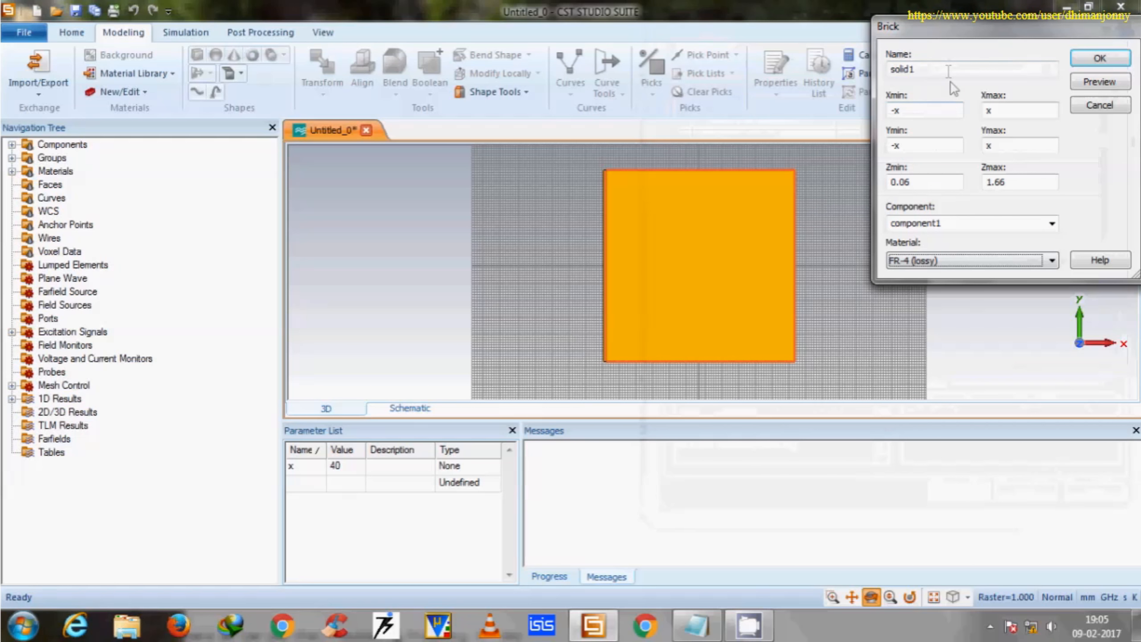
Name the brick substrate, preview the shape and create it.
{"action": "type", "text": "substrate"}
{"action": "left_click", "coordinate": [1099, 81]}
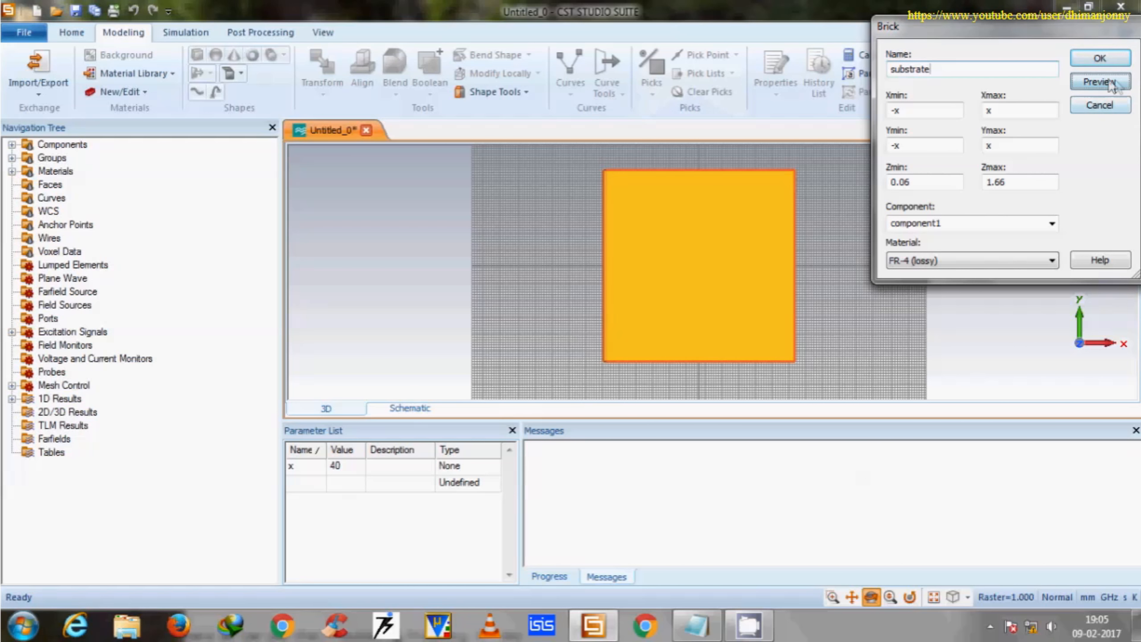
{"action": "left_click", "coordinate": [1099, 59]}
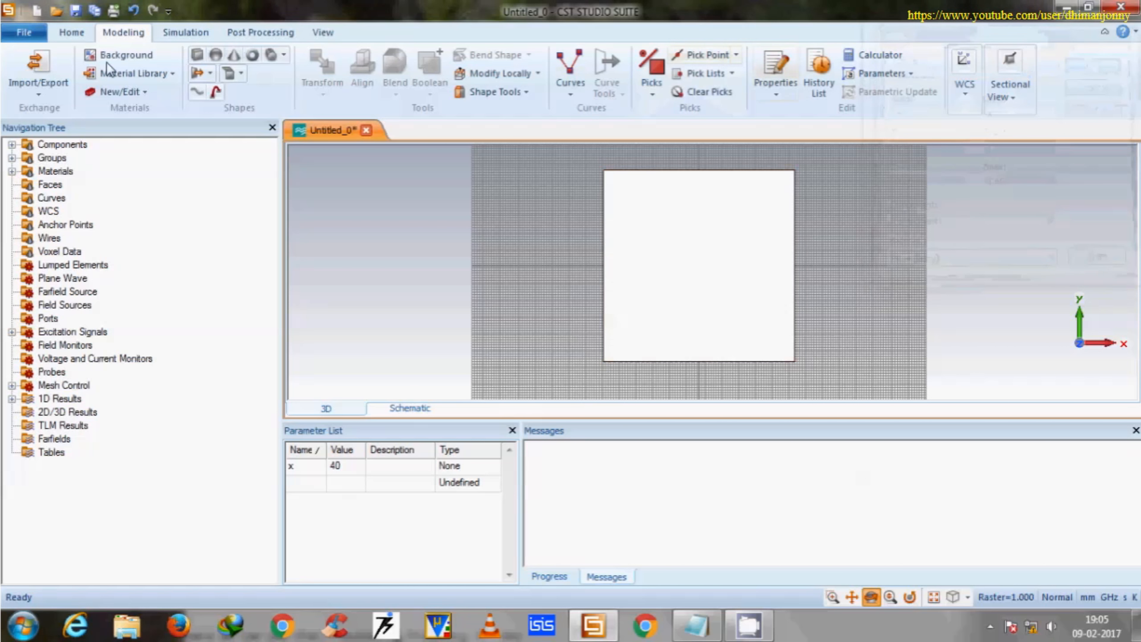
Save the project on the Desktop as 09-02-2017.
{"action": "left_click", "coordinate": [75, 10]}
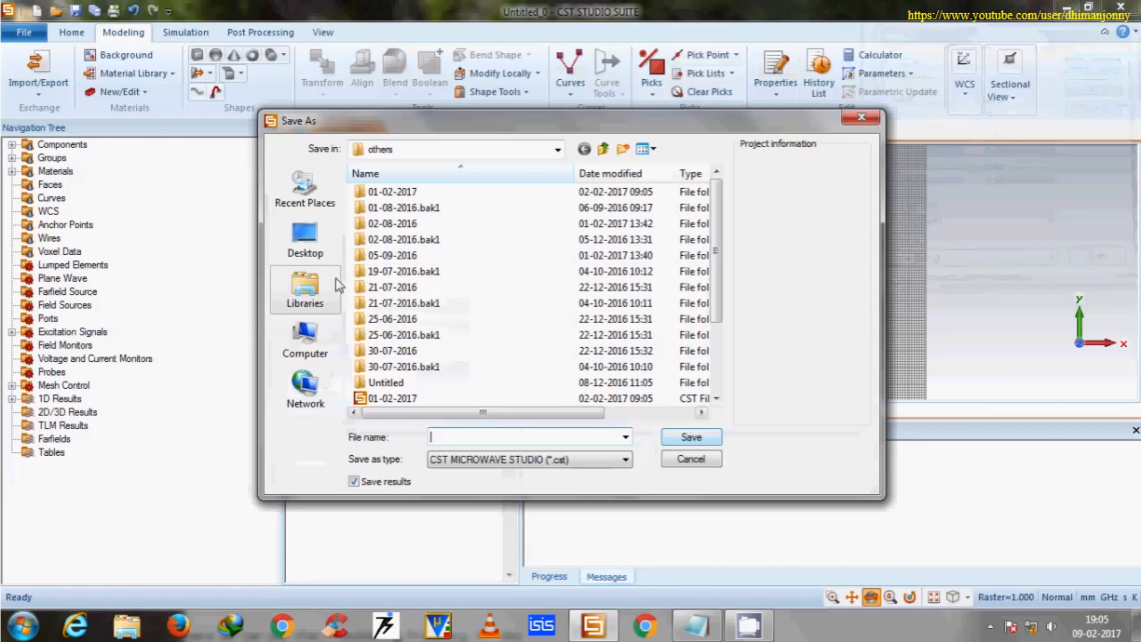
{"action": "left_click", "coordinate": [305, 239]}
{"action": "left_click", "coordinate": [481, 436]}
{"action": "type", "text": "0"}
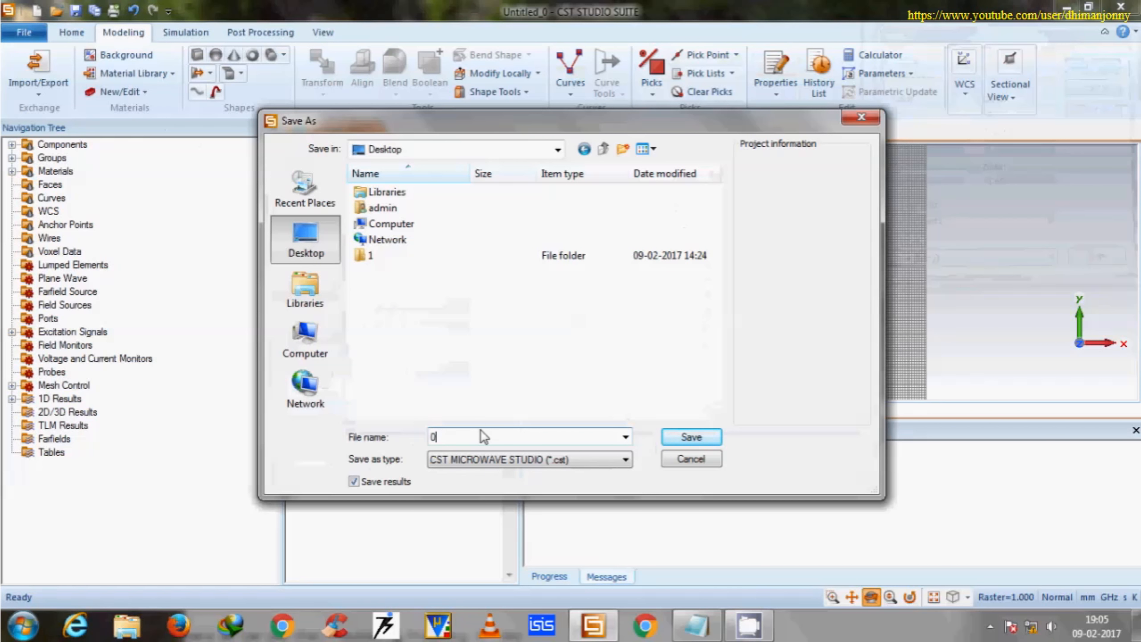
{"action": "type", "text": "9-02-2017"}
{"action": "key", "text": "Return"}
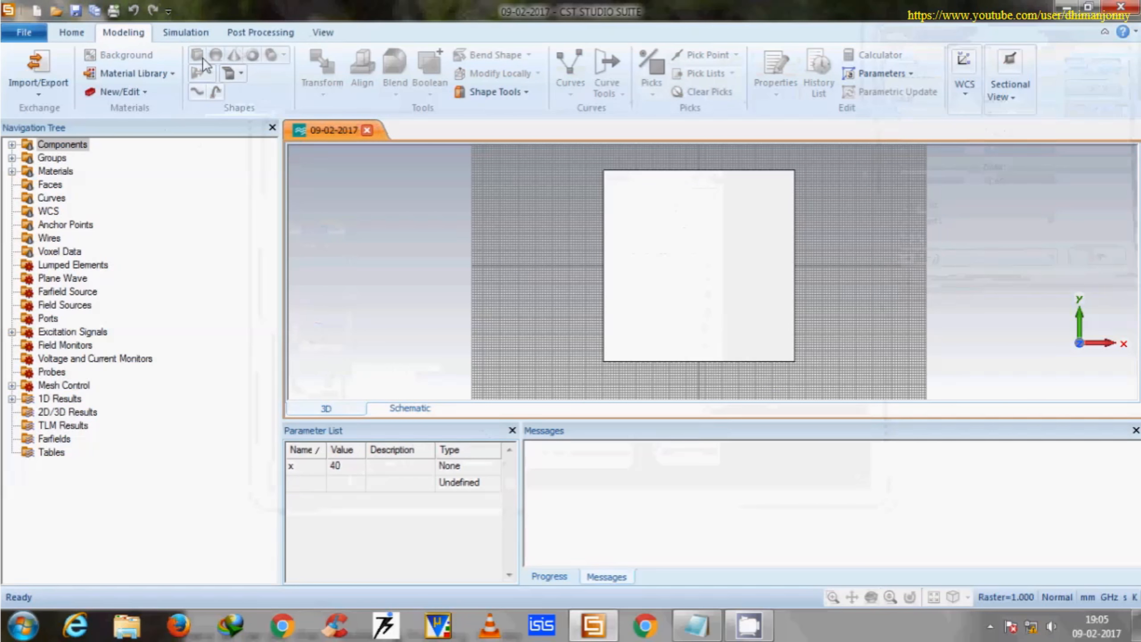
Sketch an elliptical cylinder on the substrate, centred at about X -12, Y 1, with an X radius of about 20 mm.
{"action": "left_click", "coordinate": [284, 55]}
{"action": "left_click", "coordinate": [291, 84]}
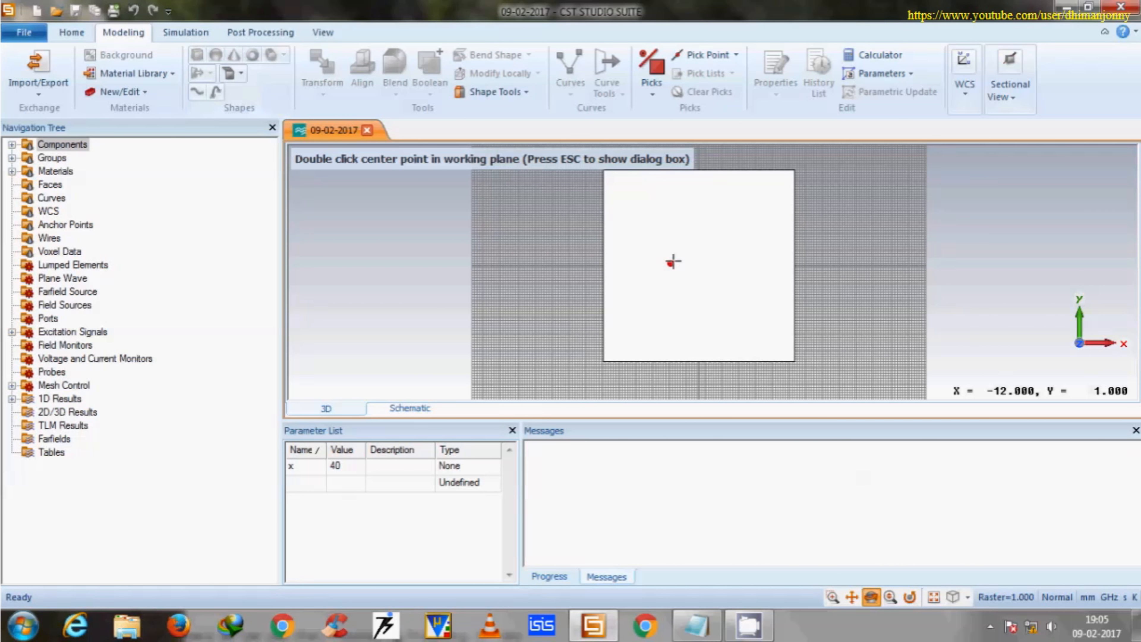
{"action": "double_click", "coordinate": [673, 260]}
{"action": "double_click", "coordinate": [719, 261]}
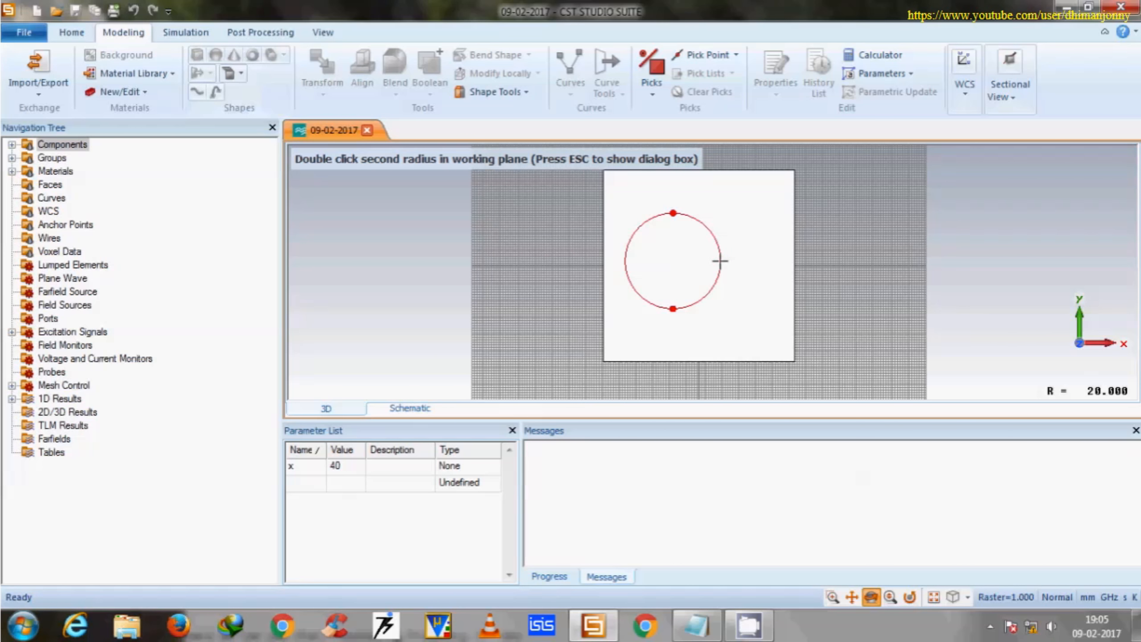
{"action": "double_click", "coordinate": [682, 273]}
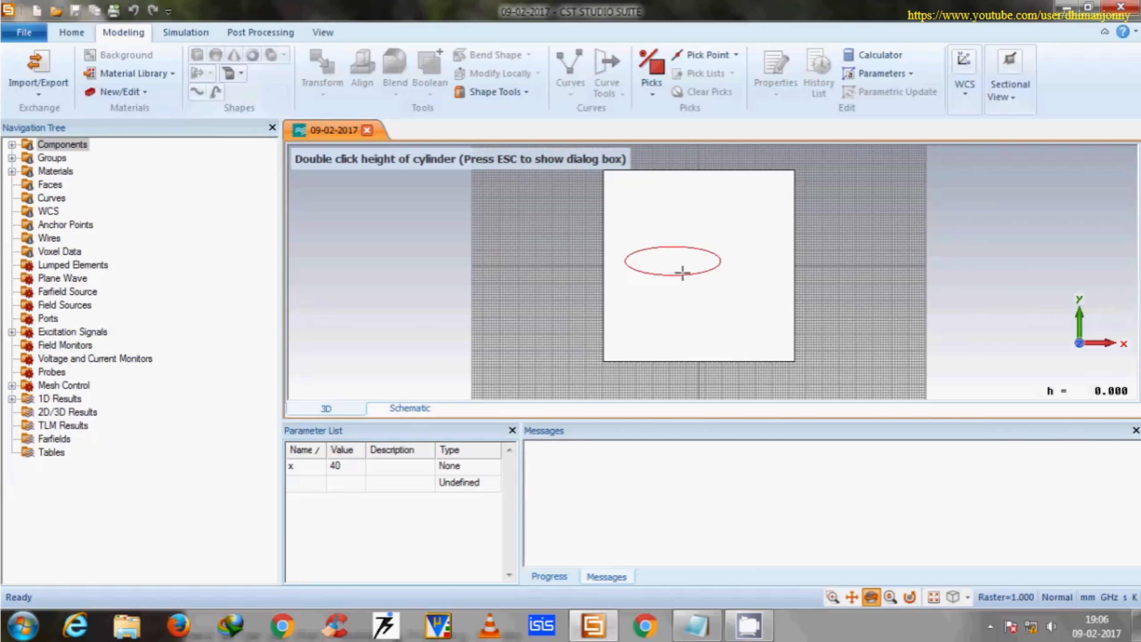
Set the elliptical cylinder's Xradius to x/2, Yradius to x/4, both centre coordinates to 0, Zmin to 1.66 and Zmax to 1.72.
{"action": "key", "text": "Escape"}
{"action": "left_click", "coordinate": [892, 134]}
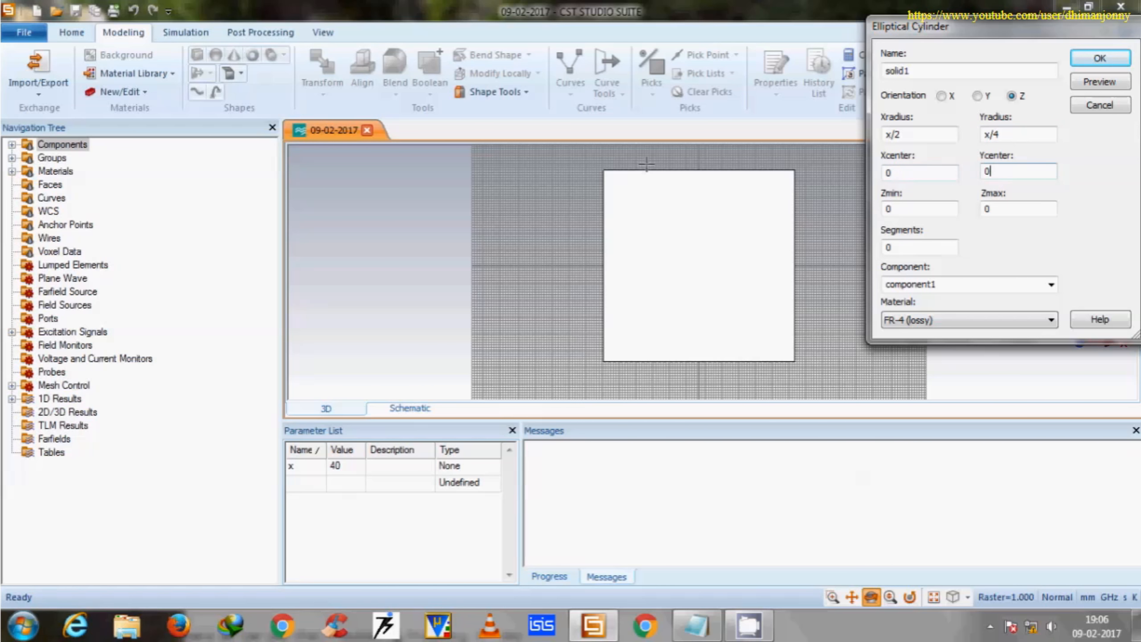
{"action": "key", "text": "Tab"}
{"action": "type", "text": "1."}
Create the elliptical cylinder in Copper (annealed) under the name patch, and save the project.
{"action": "left_click", "coordinate": [923, 325]}
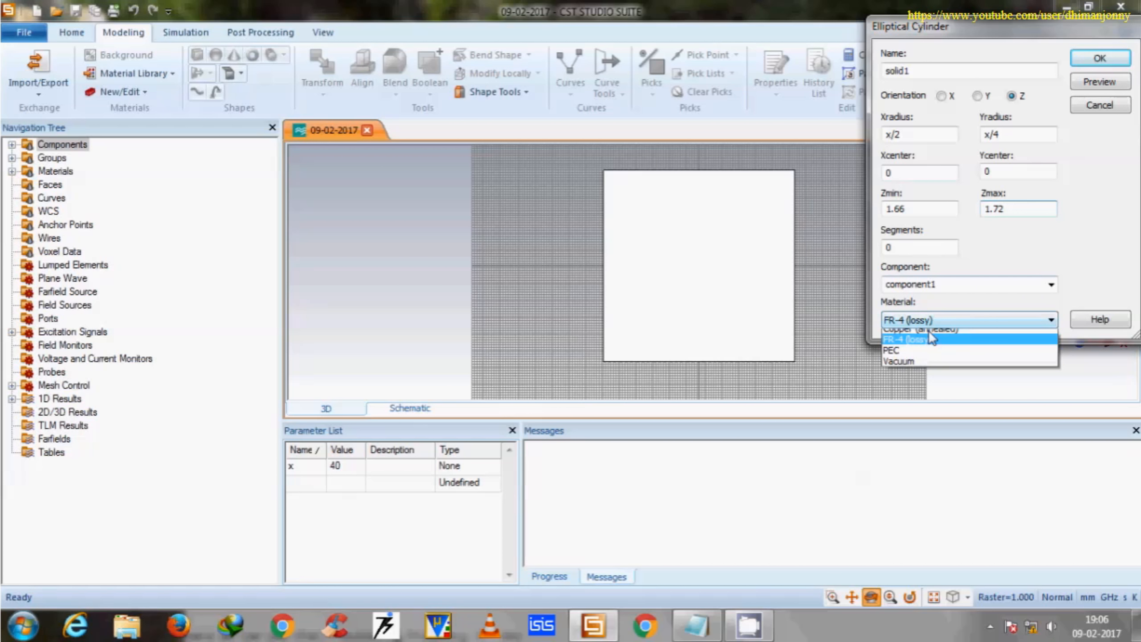
{"action": "left_click", "coordinate": [929, 358]}
{"action": "double_click", "coordinate": [921, 71]}
{"action": "type", "text": "pltch"}
{"action": "left_click", "coordinate": [1096, 83]}
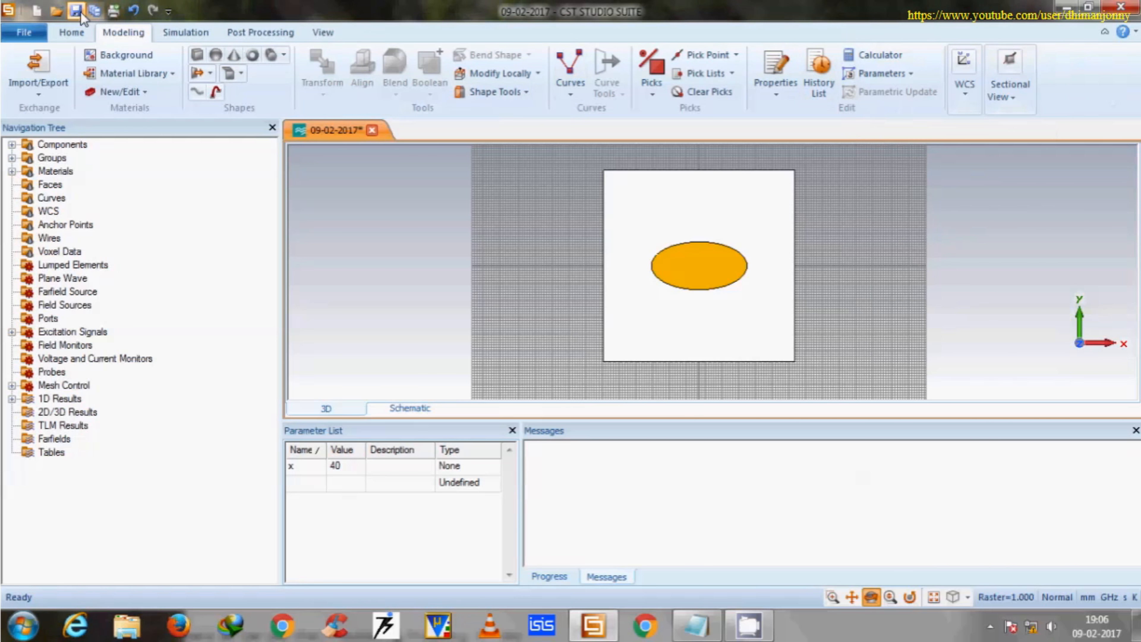
{"action": "left_click", "coordinate": [77, 13]}
Add a 50-ohm discrete S-parameter port along Z at the patch centre, leaving only its Z1 coordinate non-zero.
{"action": "right_click", "coordinate": [34, 319]}
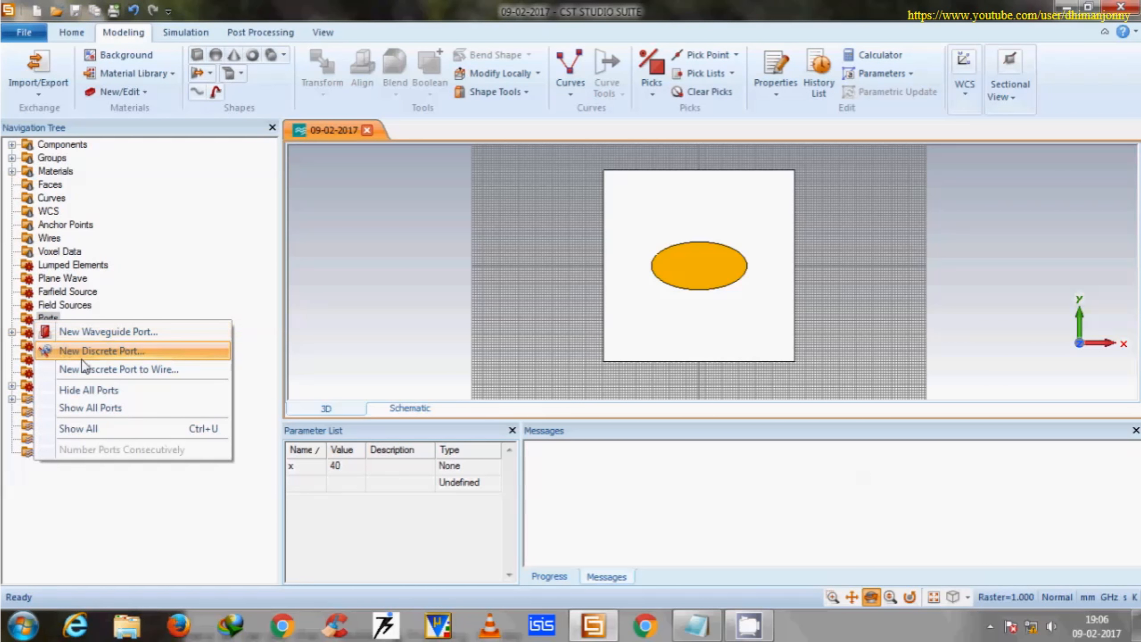
{"action": "left_click", "coordinate": [85, 354]}
{"action": "left_click_drag", "start_coordinate": [1020, 259], "coordinate": [979, 260]}
{"action": "type", "text": "1.72"}
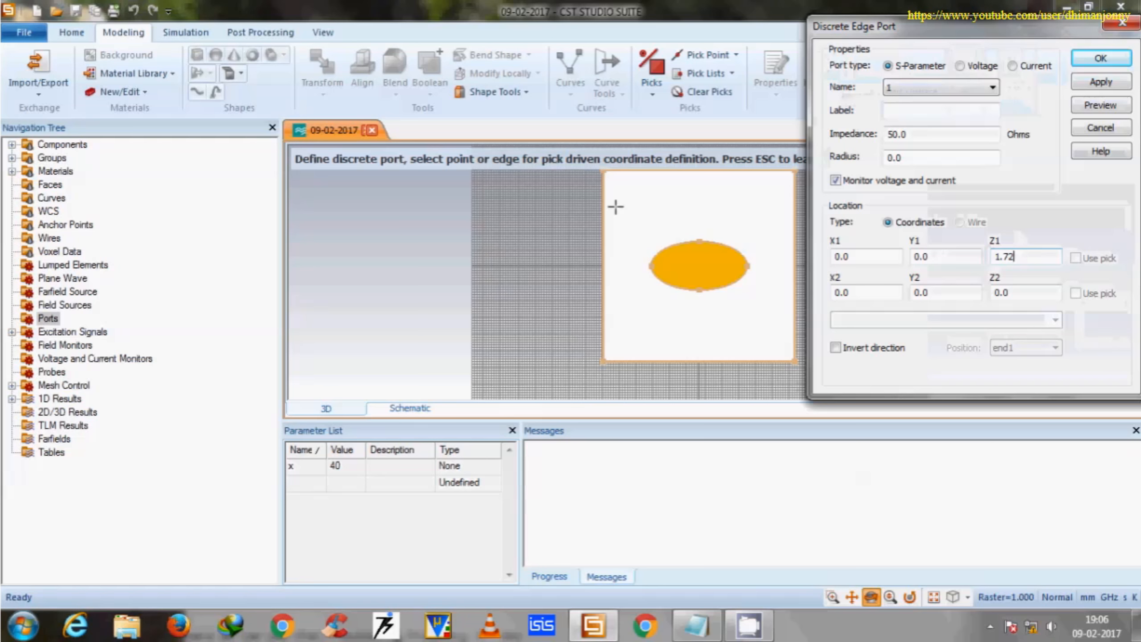
{"action": "key", "text": "Return"}
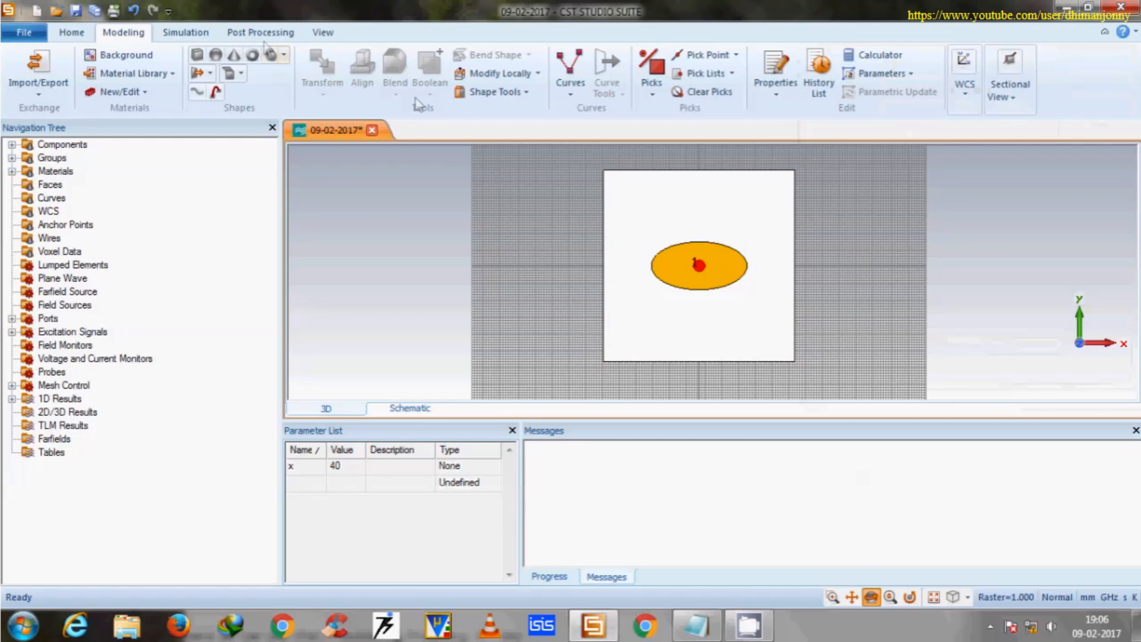
Save the project and start the simulation.
{"action": "left_click", "coordinate": [75, 10]}
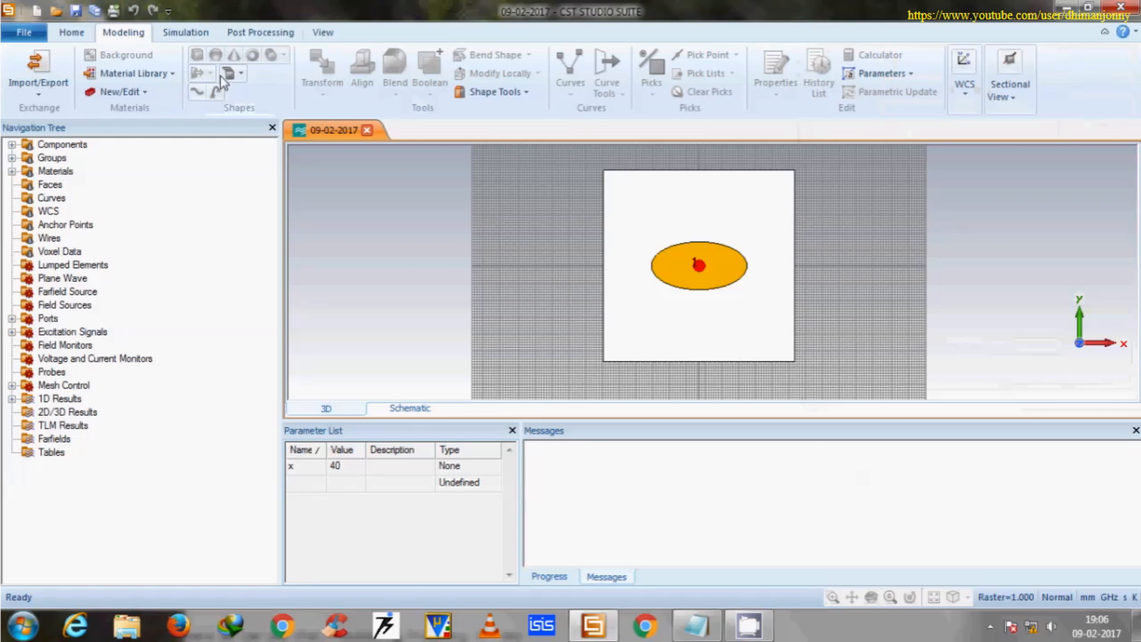
{"action": "left_click", "coordinate": [72, 32]}
{"action": "left_click", "coordinate": [295, 72]}
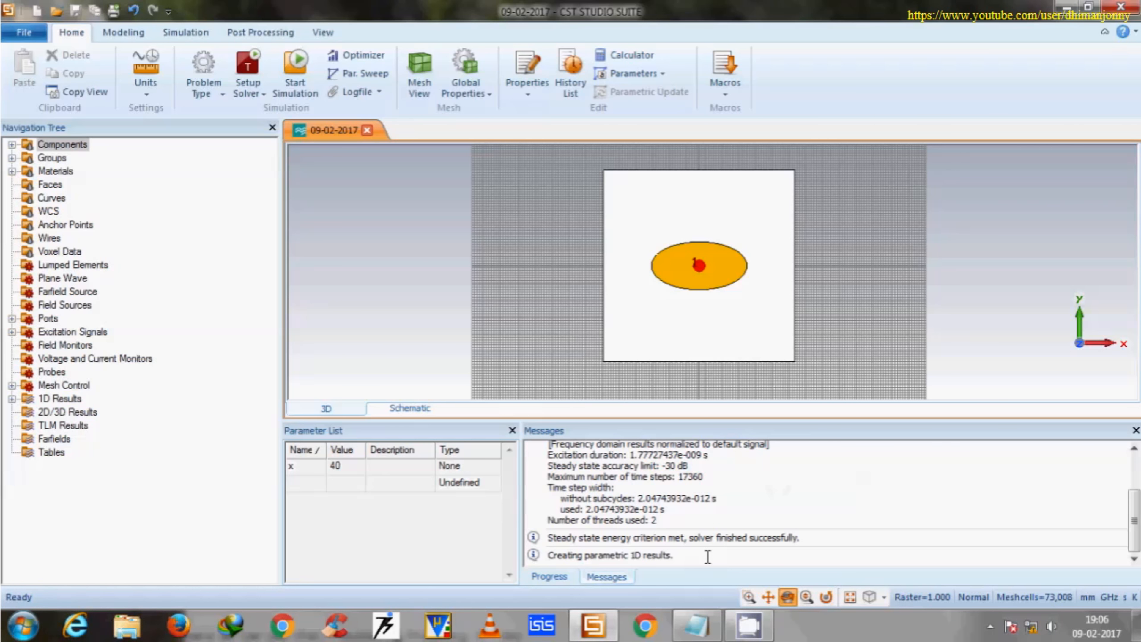
Display the S1,1 result under the S-Parameters and place an axis marker at the curve's minimum.
{"action": "left_click", "coordinate": [12, 398]}
{"action": "left_click", "coordinate": [28, 425]}
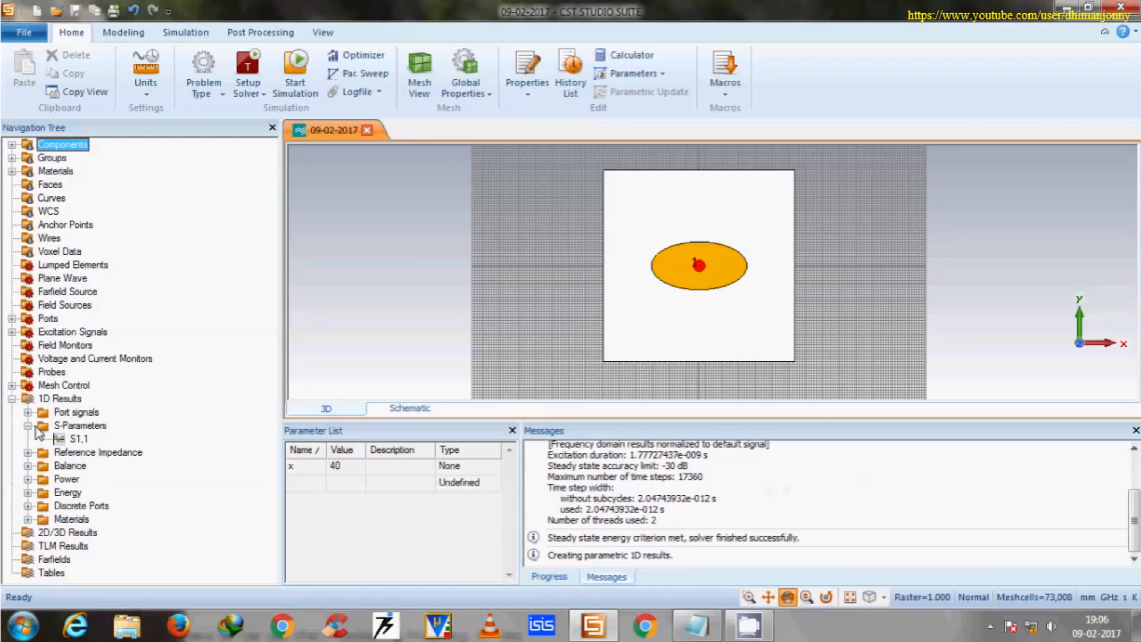
{"action": "left_click", "coordinate": [78, 439]}
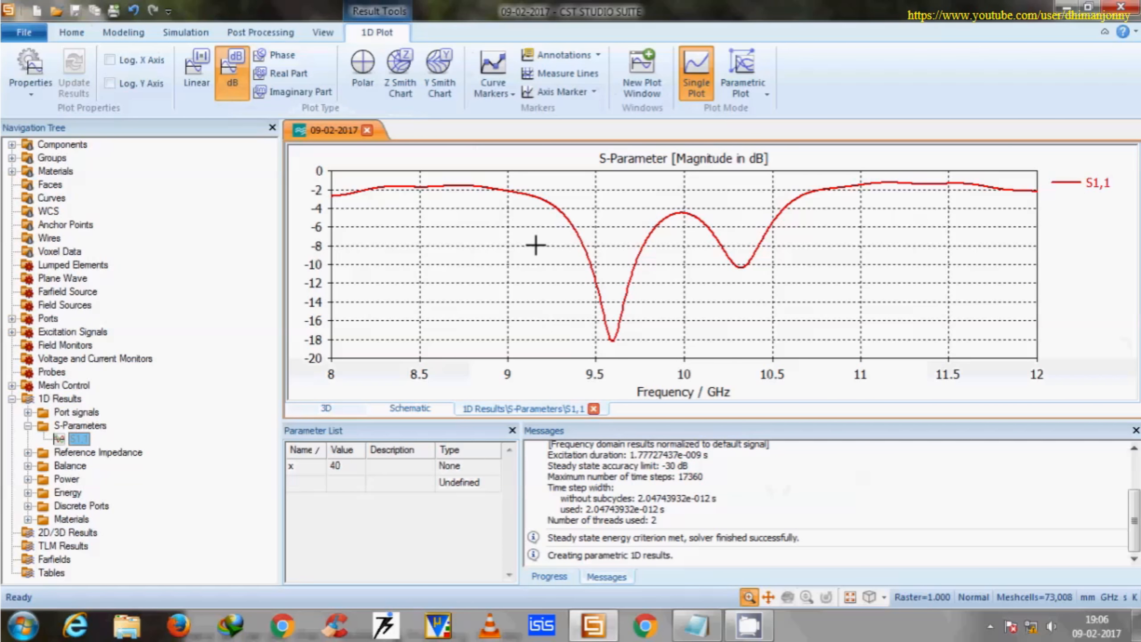
{"action": "right_click", "coordinate": [535, 246]}
{"action": "left_click", "coordinate": [620, 399]}
Switch to the Notepad note and fill in 9.592 GHz as the resonating frequency and -18.22 dB as the S11 value.
{"action": "left_click", "coordinate": [697, 626]}
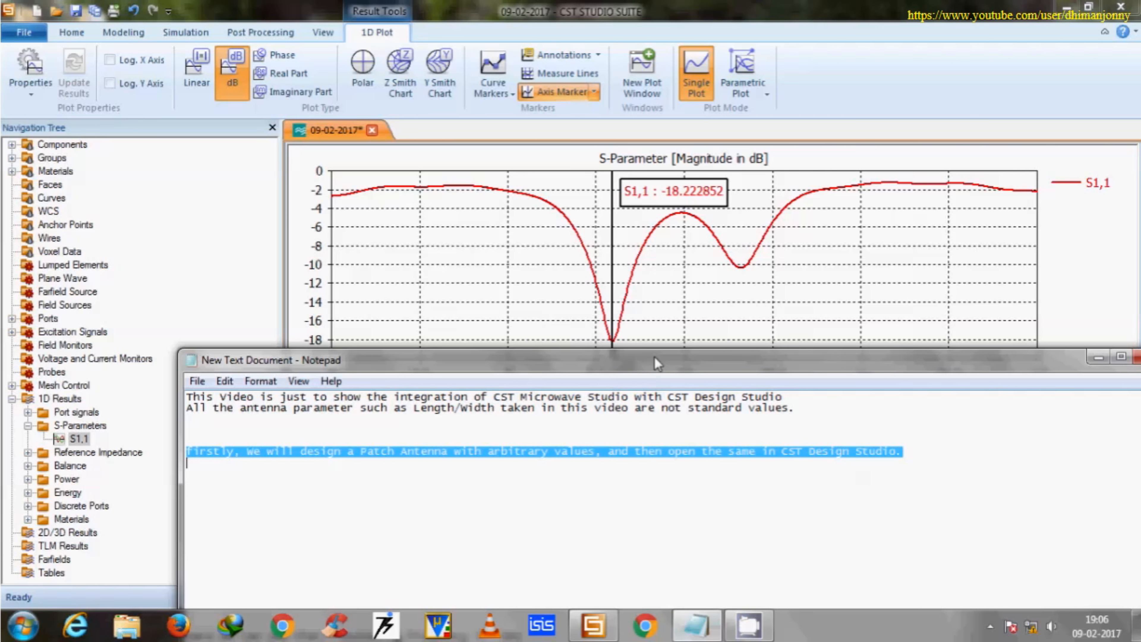
{"action": "left_click_drag", "start_coordinate": [654, 356], "coordinate": [652, 411]}
{"action": "left_click", "coordinate": [498, 522]}
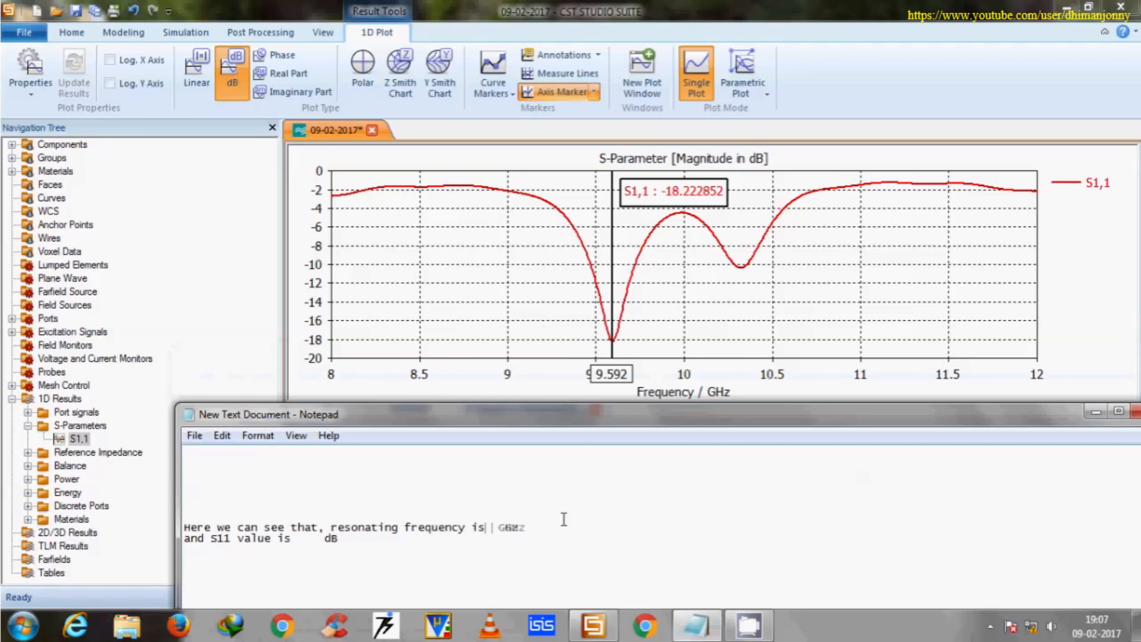
{"action": "type", "text": ".59"}
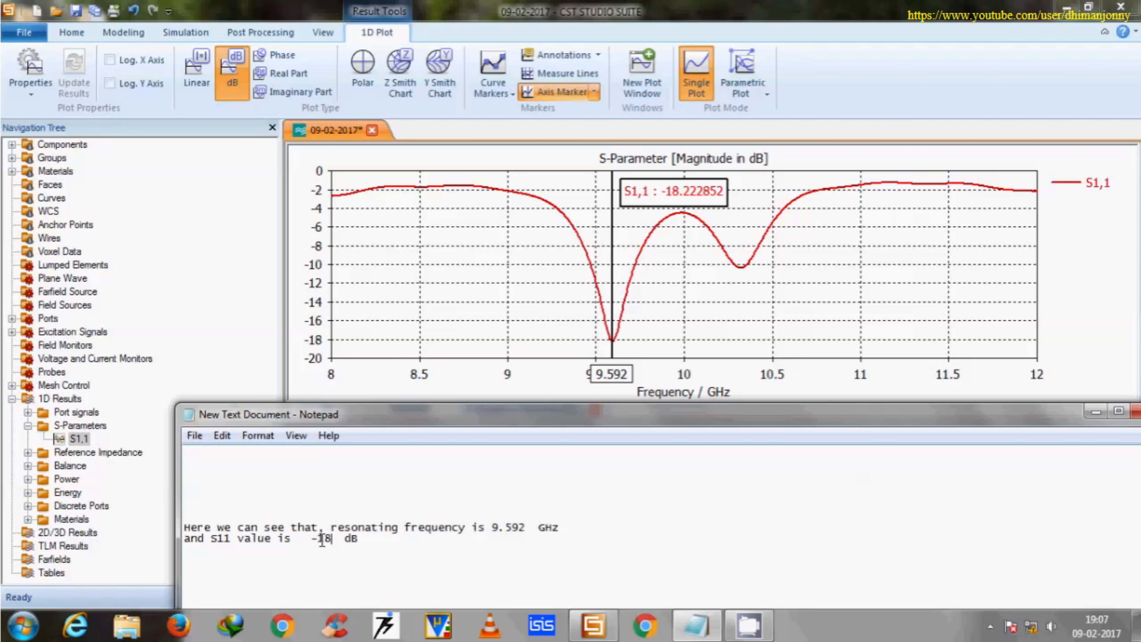
{"action": "type", "text": "222852"}
{"action": "left_click_drag", "start_coordinate": [422, 543], "coordinate": [190, 527]}
{"action": "left_click", "coordinate": [297, 519]}
Highlight the note line "Now let's see the same design in CST Design Studio.".
{"action": "scroll", "coordinate": [359, 530], "scroll_direction": "down", "scroll_amount": 5}
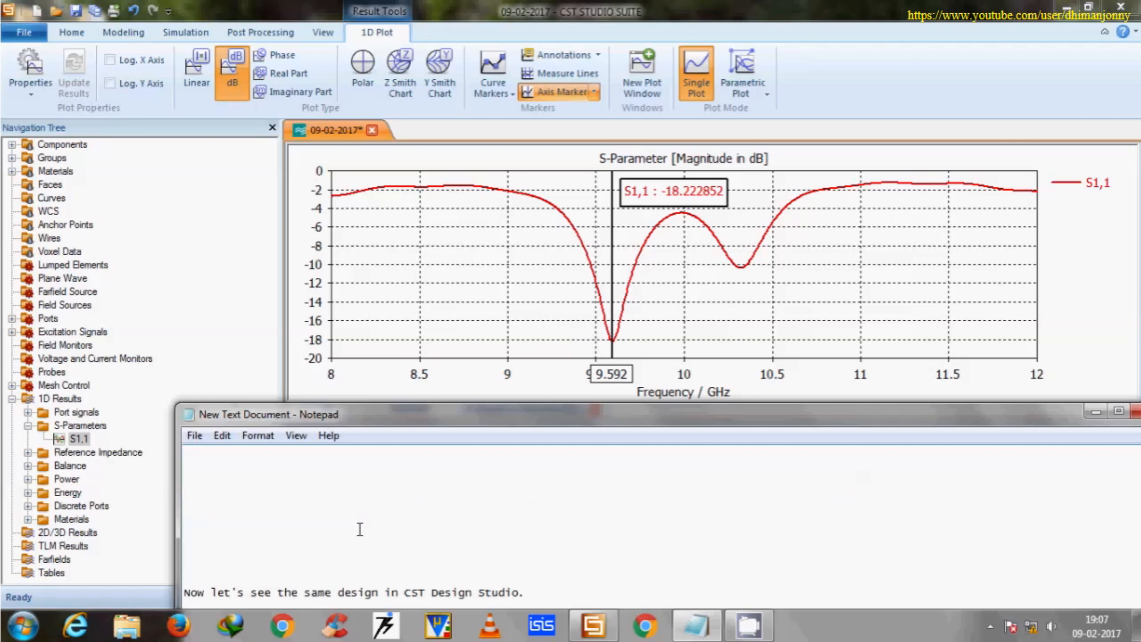
{"action": "left_click_drag", "start_coordinate": [547, 529], "coordinate": [184, 529]}
{"action": "left_click", "coordinate": [389, 490]}
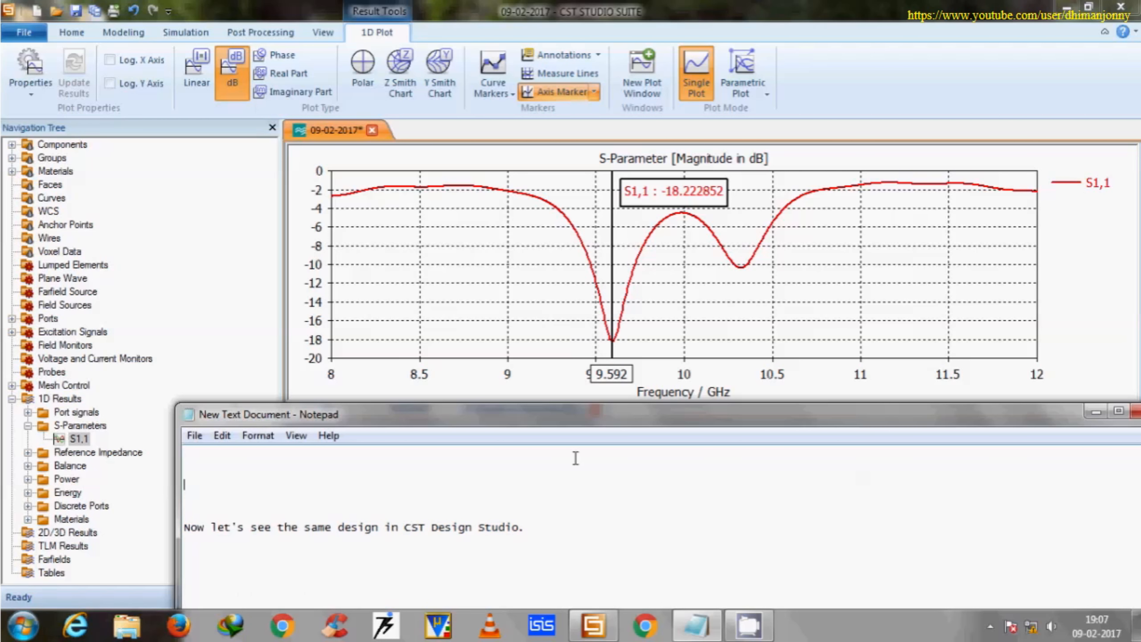
{"action": "scroll", "coordinate": [571, 467], "scroll_direction": "down", "scroll_amount": 1}
Return to CST Studio Suite and open the antenna's schematic, enlarging its block.
{"action": "left_click", "coordinate": [1096, 412]}
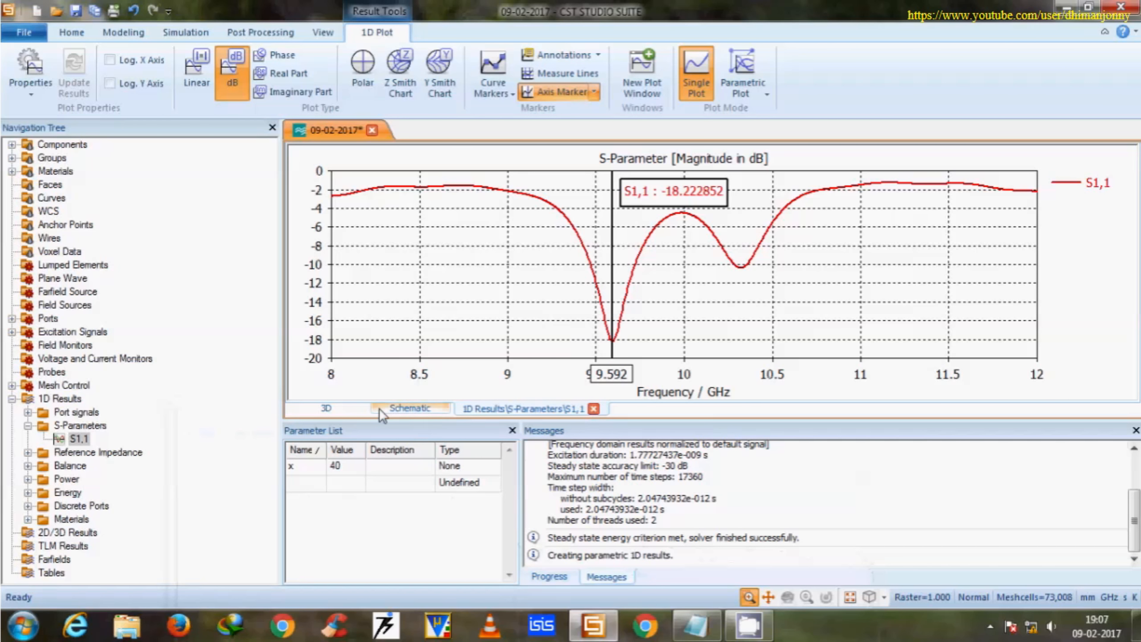
{"action": "left_click", "coordinate": [410, 408]}
{"action": "scroll", "coordinate": [683, 258], "scroll_direction": "up", "scroll_amount": 5}
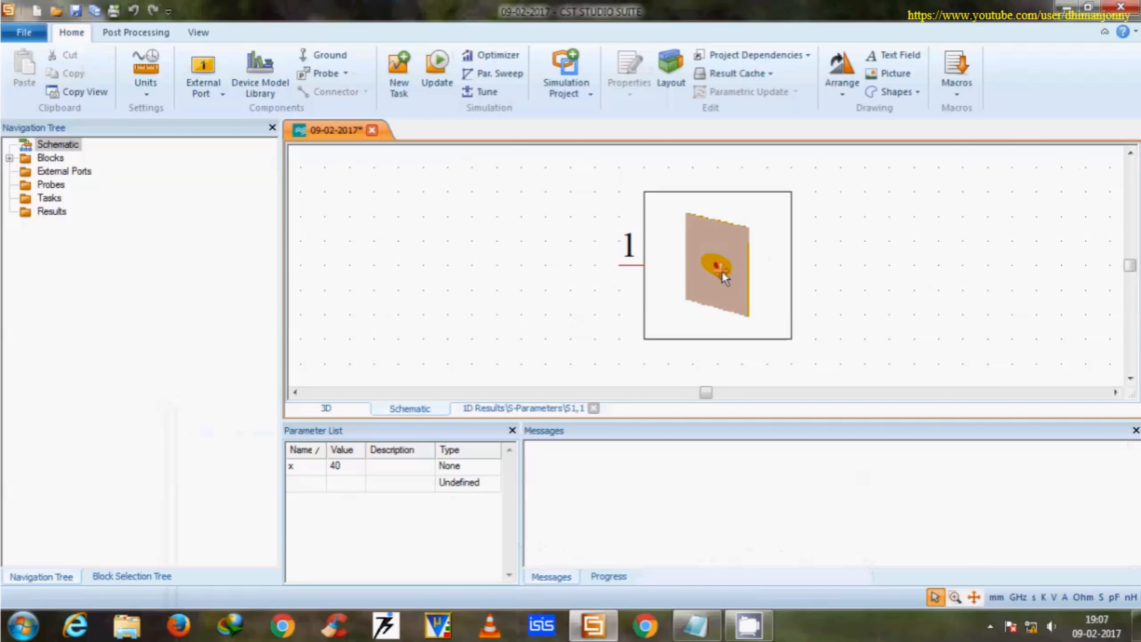
Add an external port to the schematic and connect it to pin 1 of the antenna block.
{"action": "left_click", "coordinate": [218, 92]}
{"action": "left_click", "coordinate": [619, 267]}
{"action": "scroll", "coordinate": [616, 247], "scroll_direction": "down", "scroll_amount": 3}
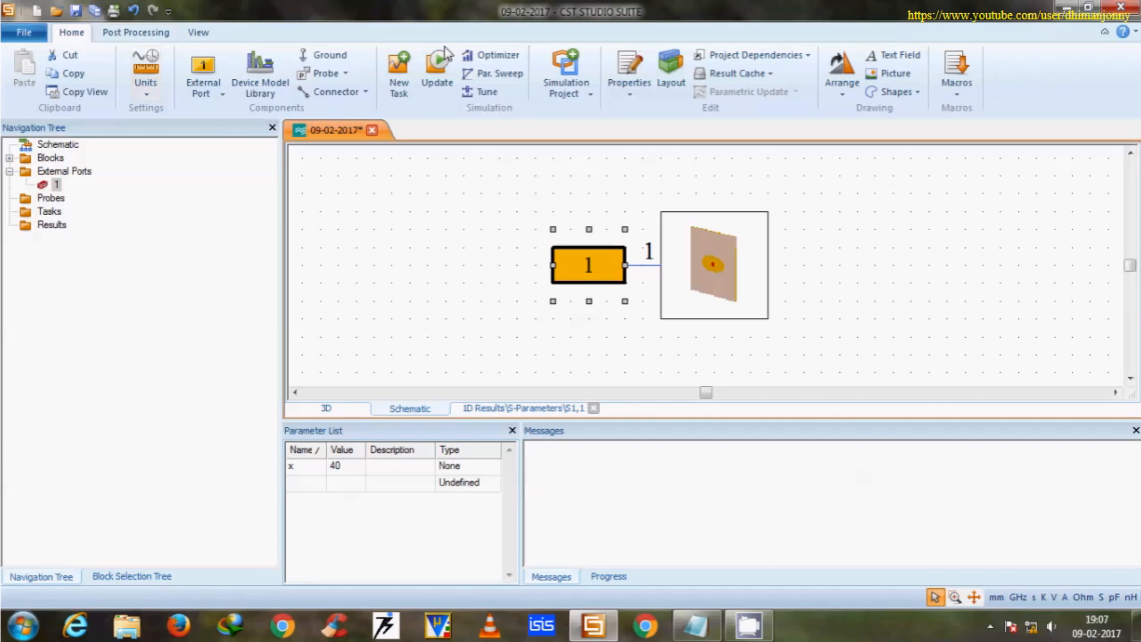
Create an S-Parameters simulation task with its default settings, run it and save the project.
{"action": "left_click", "coordinate": [399, 72]}
{"action": "left_click", "coordinate": [519, 161]}
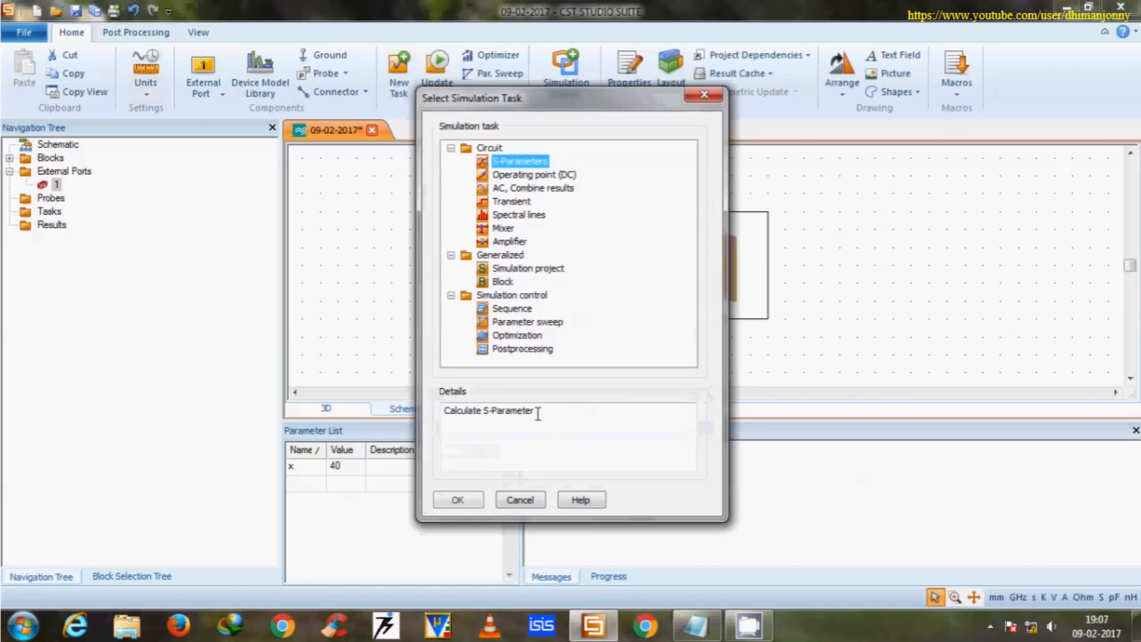
{"action": "left_click", "coordinate": [471, 500]}
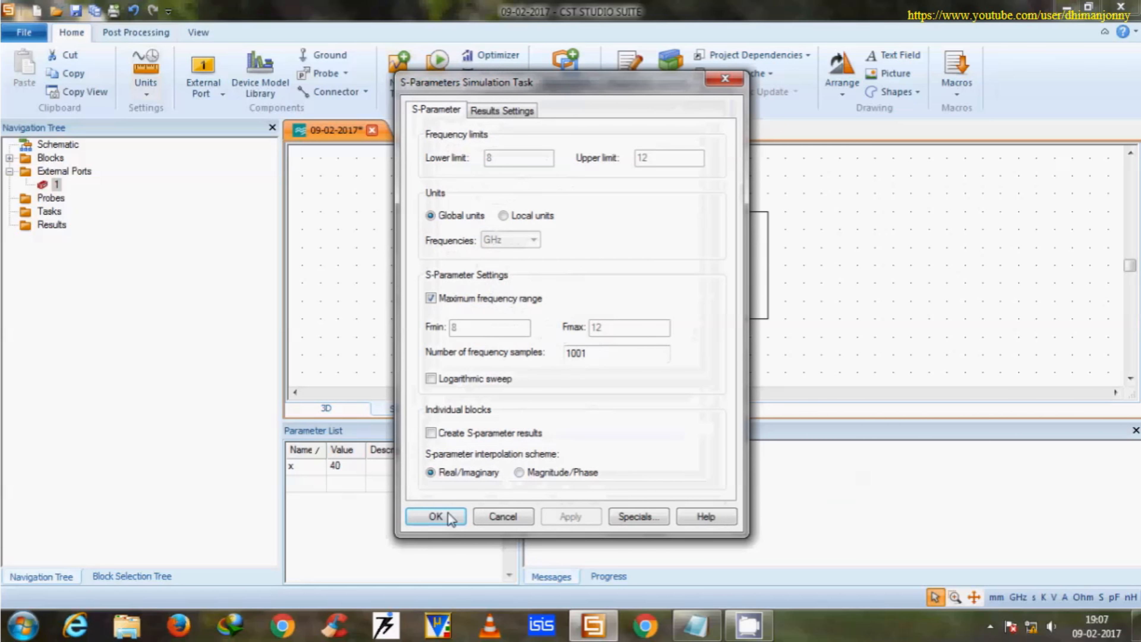
{"action": "left_click", "coordinate": [436, 516]}
{"action": "left_click", "coordinate": [437, 72]}
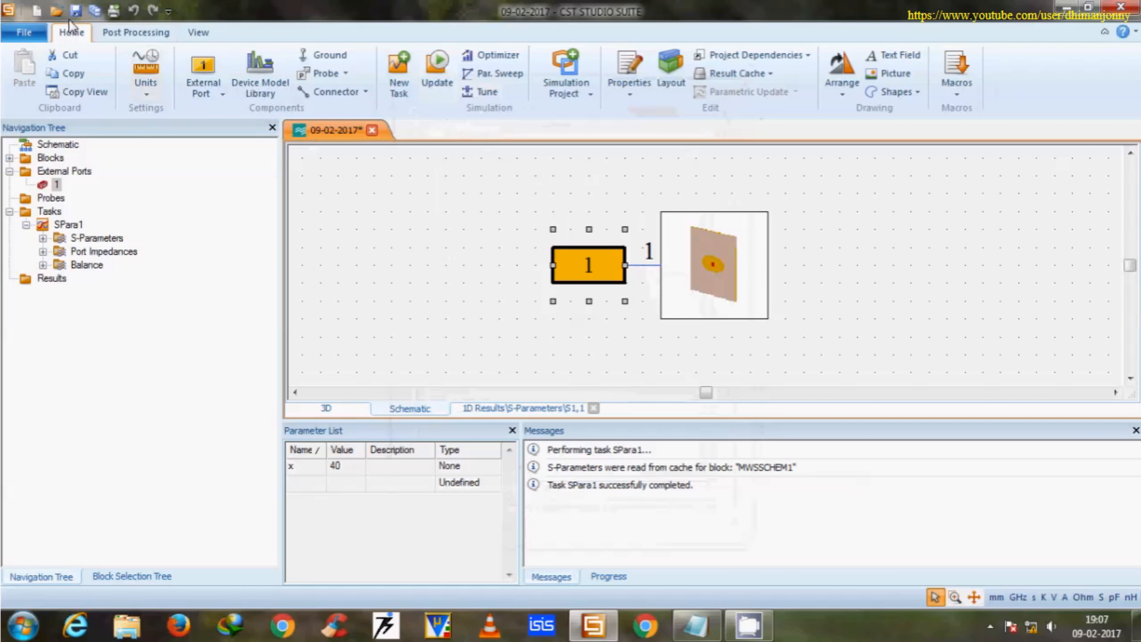
{"action": "left_click", "coordinate": [75, 10]}
Display the SPara1 task's S1,1 curve in dB and move the axis marker to its minimum.
{"action": "left_click", "coordinate": [42, 238]}
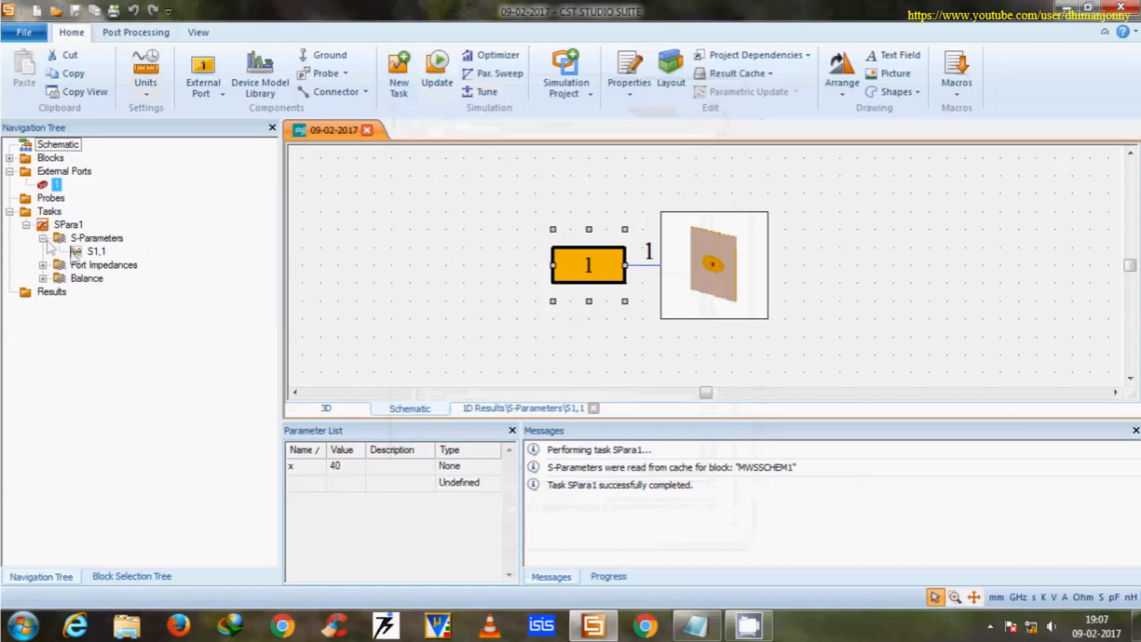
{"action": "left_click", "coordinate": [96, 251]}
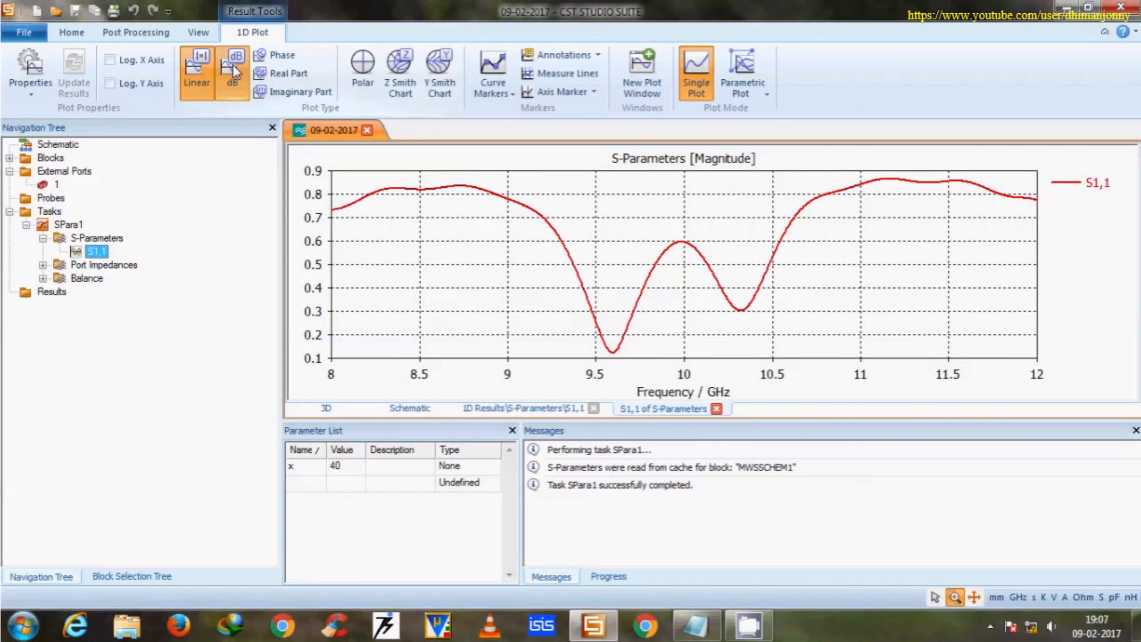
{"action": "left_click", "coordinate": [238, 77]}
{"action": "right_click", "coordinate": [516, 242]}
{"action": "left_click", "coordinate": [631, 395]}
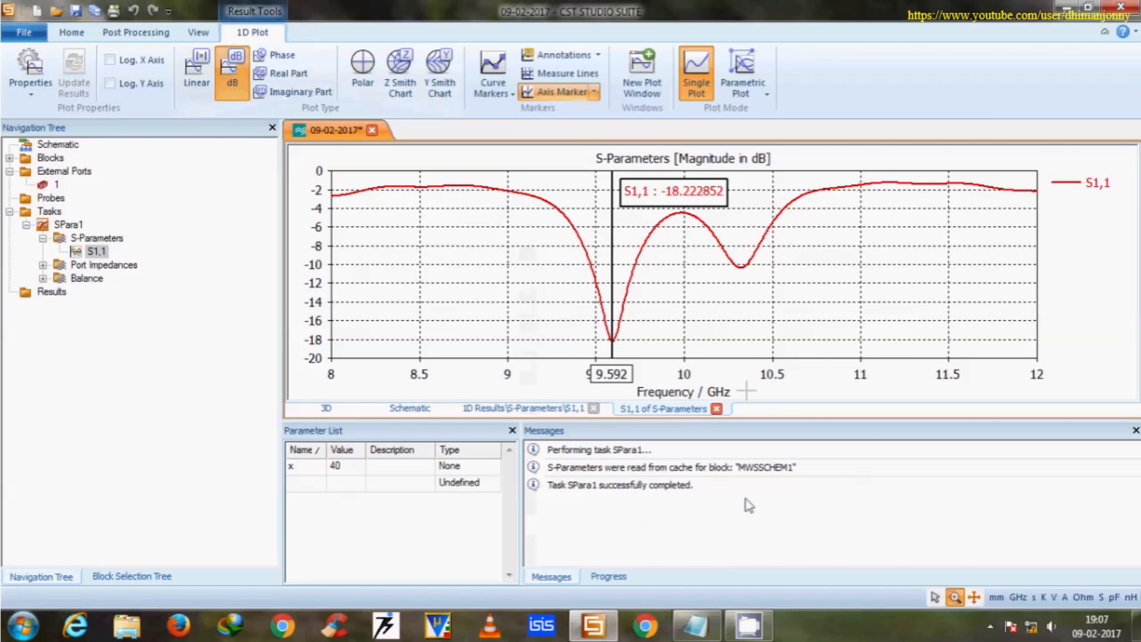
Switch to the Notepad note and highlight parts of the line about S11 and resonating frequency being the same in CST Design Studio.
{"action": "left_click", "coordinate": [696, 625]}
{"action": "left_click_drag", "start_coordinate": [622, 418], "coordinate": [627, 412]}
{"action": "scroll", "coordinate": [527, 493], "scroll_direction": "down", "scroll_amount": 3}
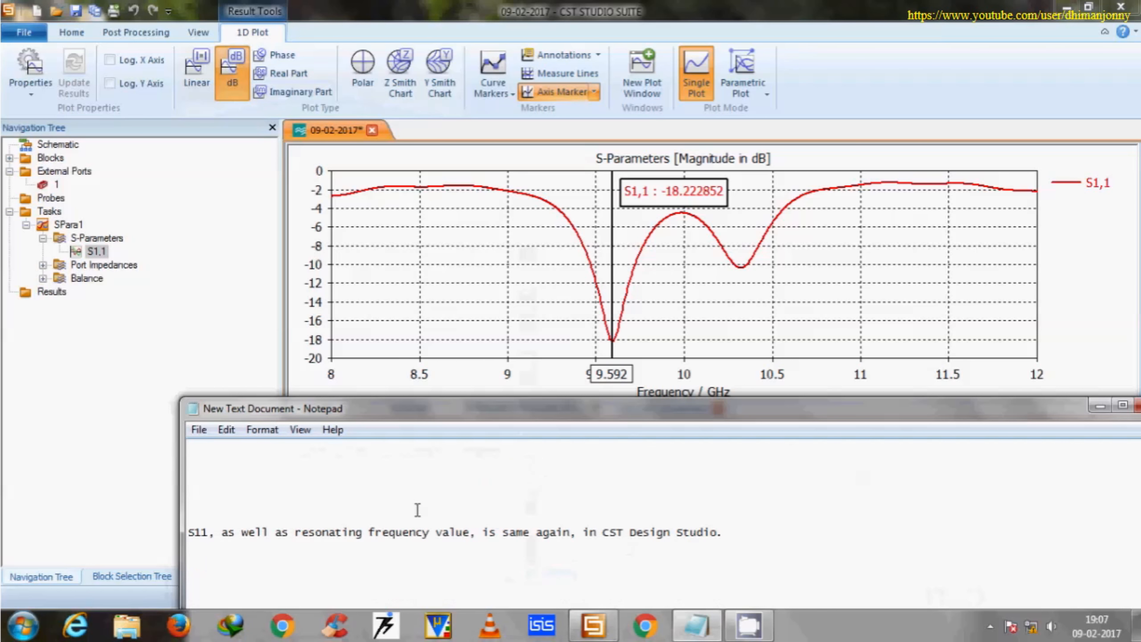
{"action": "left_click_drag", "start_coordinate": [271, 531], "coordinate": [429, 533]}
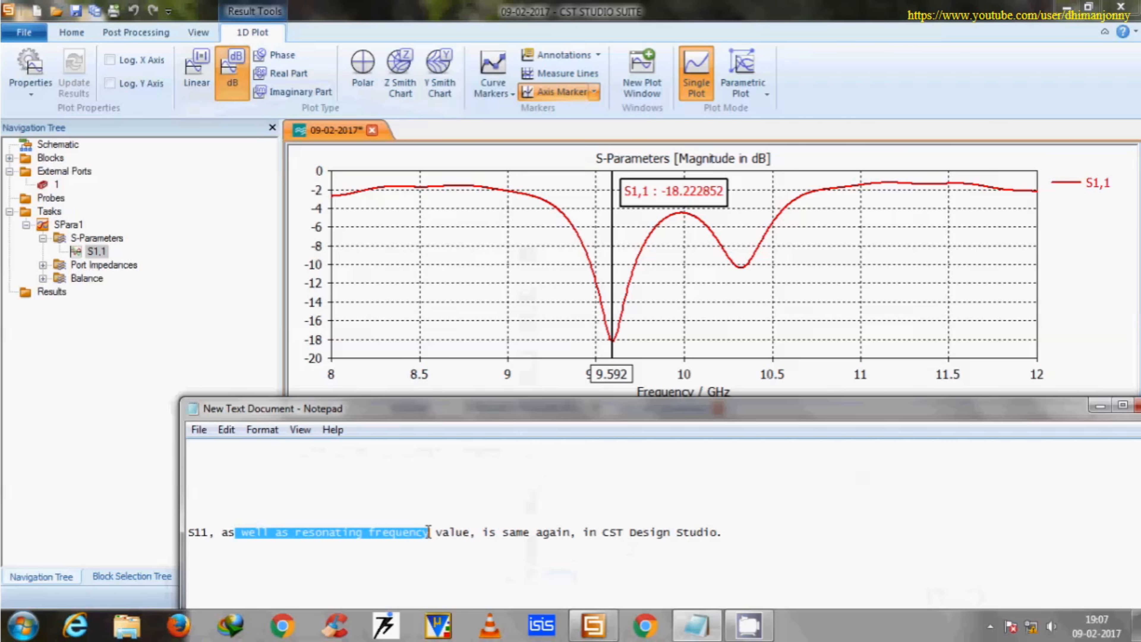
{"action": "left_click", "coordinate": [552, 542]}
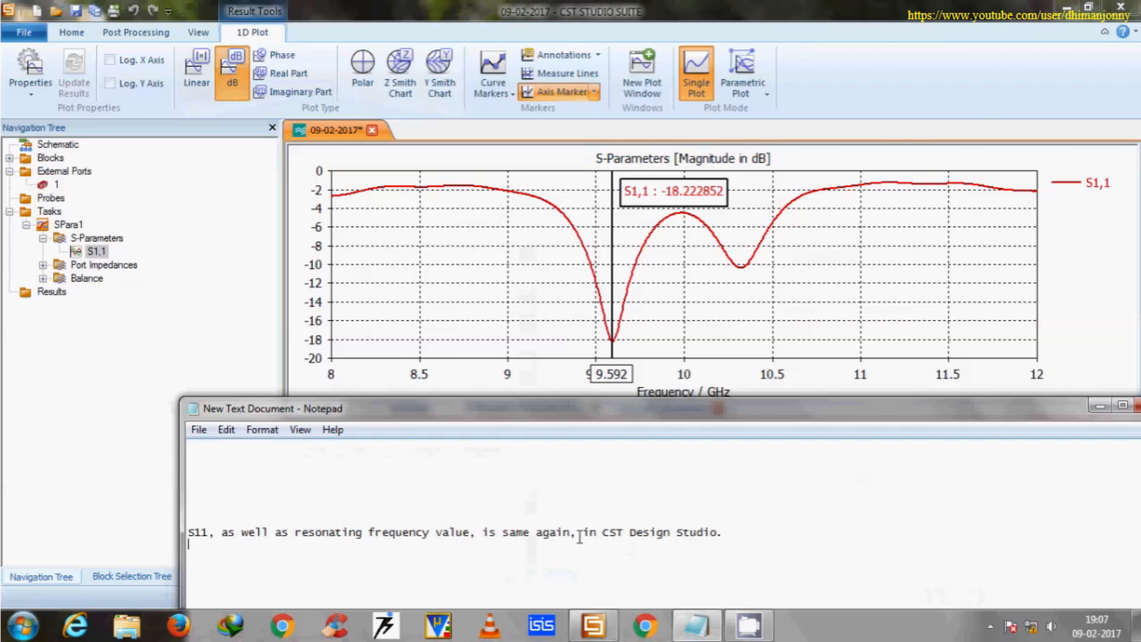
{"action": "left_click_drag", "start_coordinate": [717, 533], "coordinate": [489, 534]}
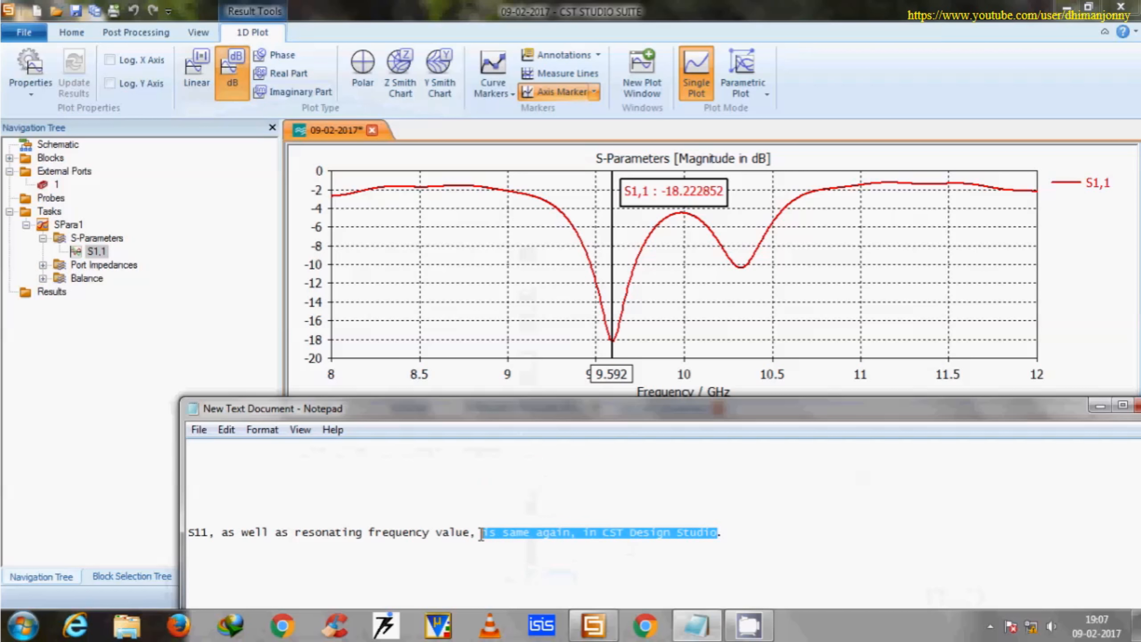
Highlight the note line "Now Let's Try to modify the results using lumped elements".
{"action": "scroll", "coordinate": [482, 533], "scroll_direction": "down", "scroll_amount": 9}
{"action": "scroll", "coordinate": [465, 488], "scroll_direction": "up", "scroll_amount": 1}
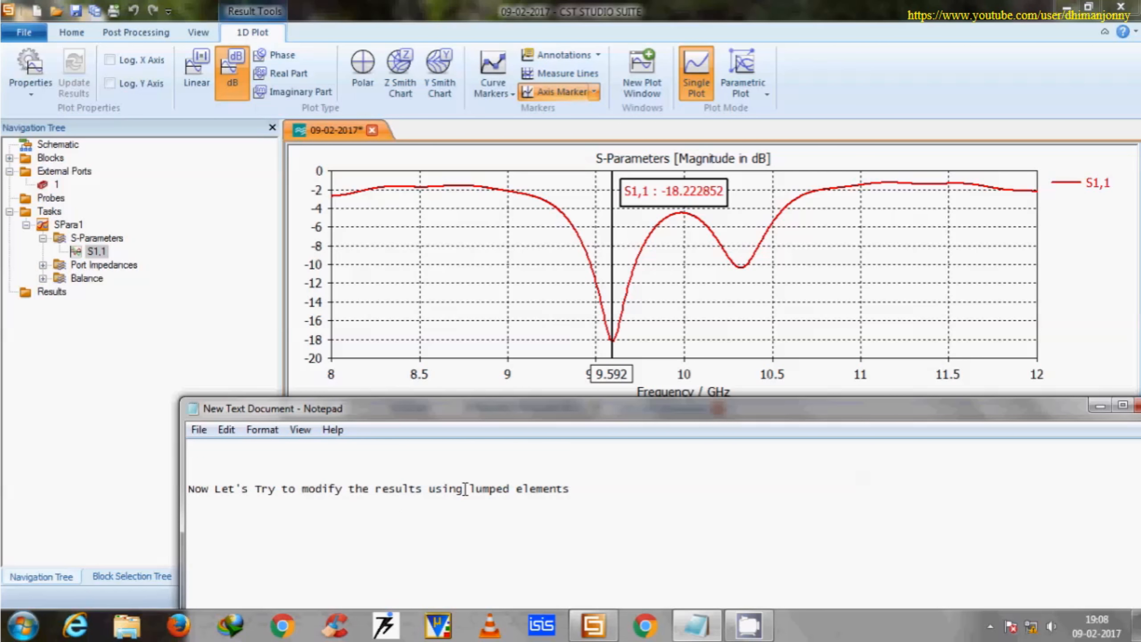
{"action": "left_click_drag", "start_coordinate": [575, 488], "coordinate": [193, 490]}
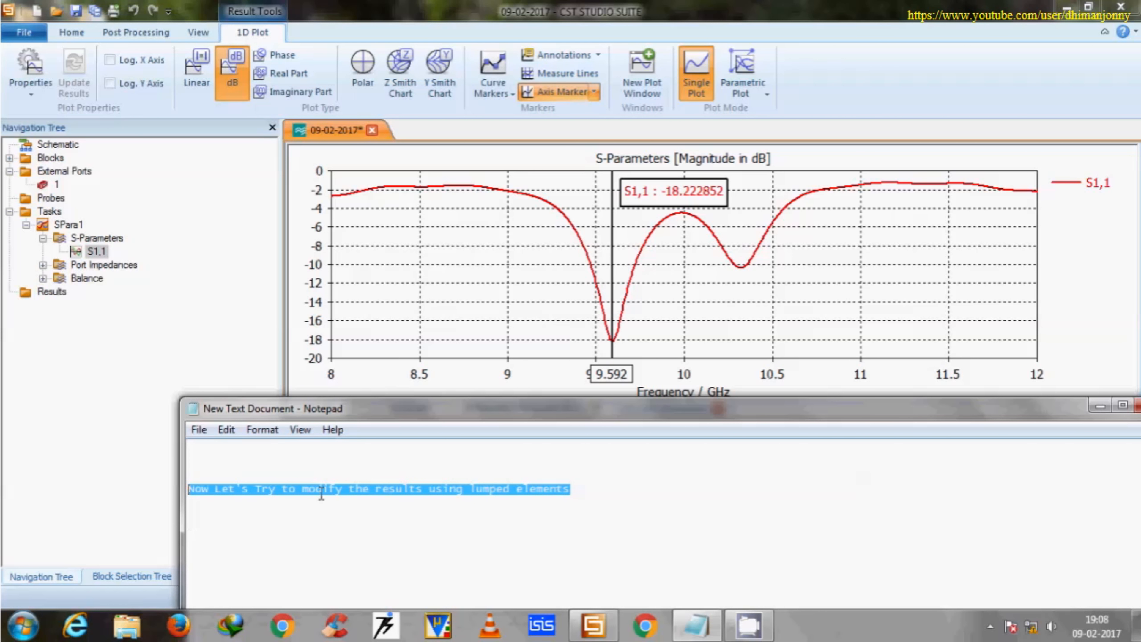
Return to the antenna's schematic in CST Studio Suite and delete the external port.
{"action": "left_click", "coordinate": [1097, 410]}
{"action": "left_click", "coordinate": [427, 406]}
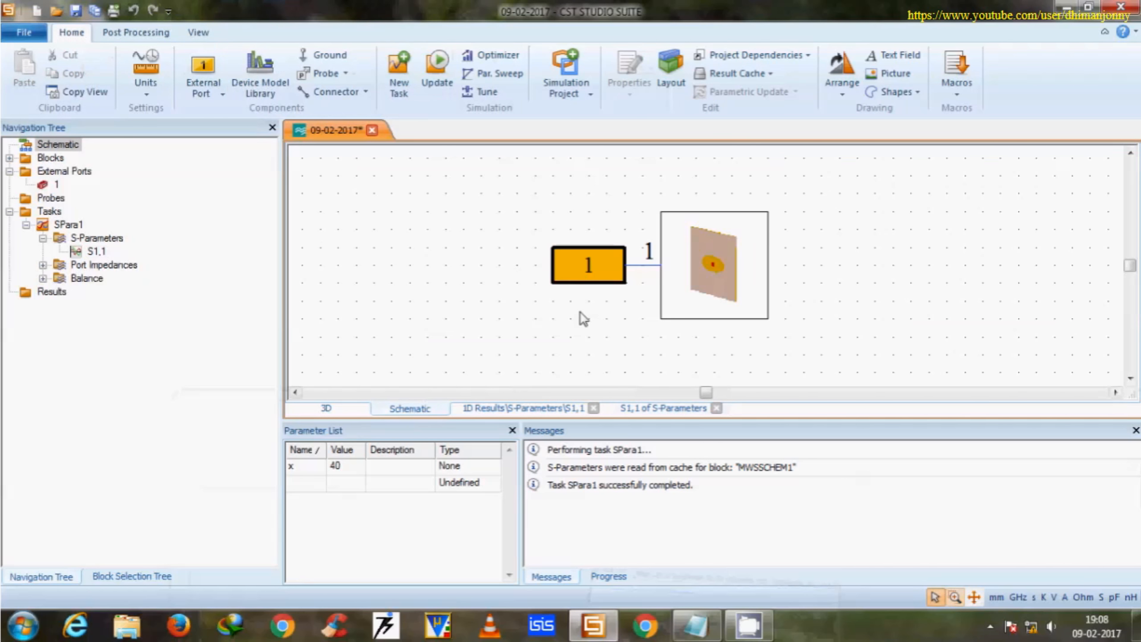
{"action": "left_click", "coordinate": [589, 260]}
{"action": "key", "text": "Delete"}
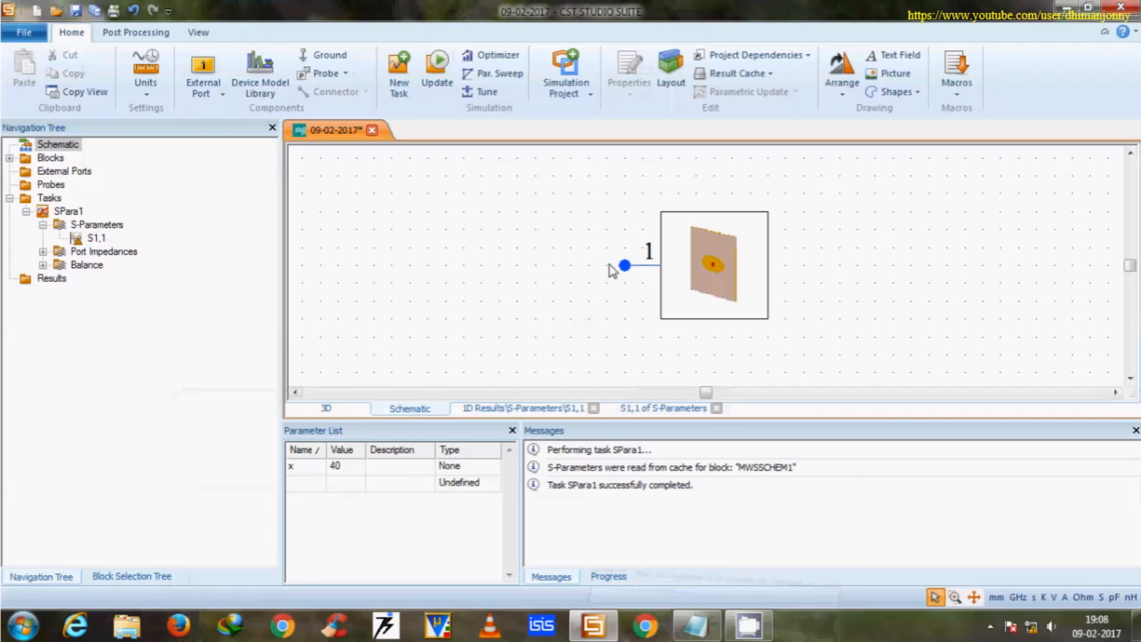
Place a capacitor from the circuit elements in the schematic beside the antenna block's open connection.
{"action": "left_click", "coordinate": [112, 577]}
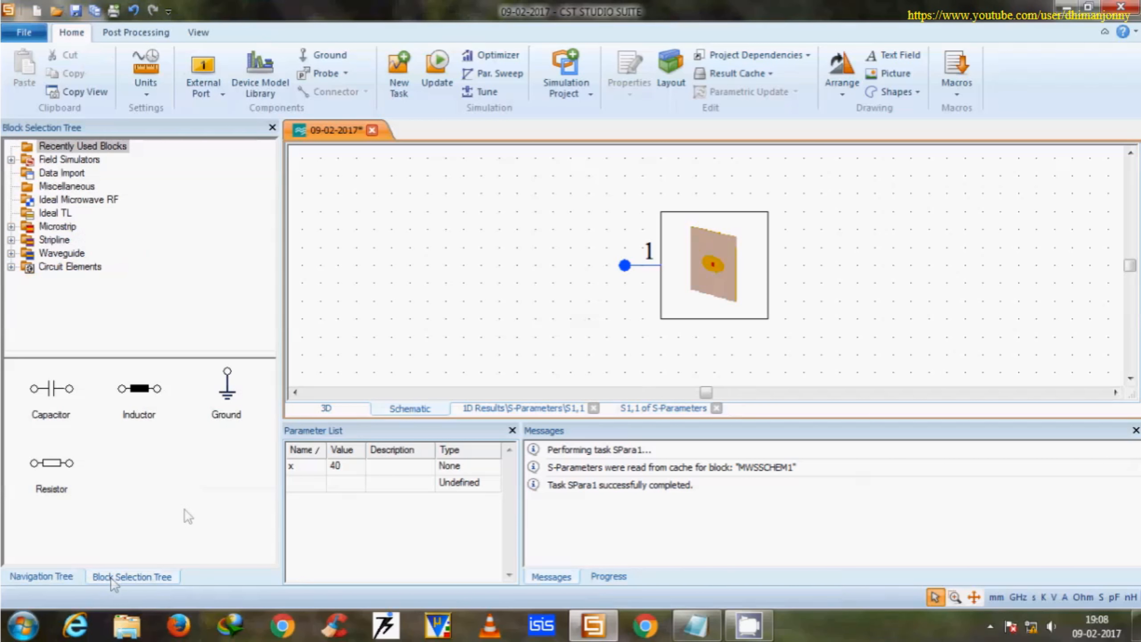
{"action": "left_click", "coordinate": [63, 268]}
{"action": "left_click", "coordinate": [224, 394]}
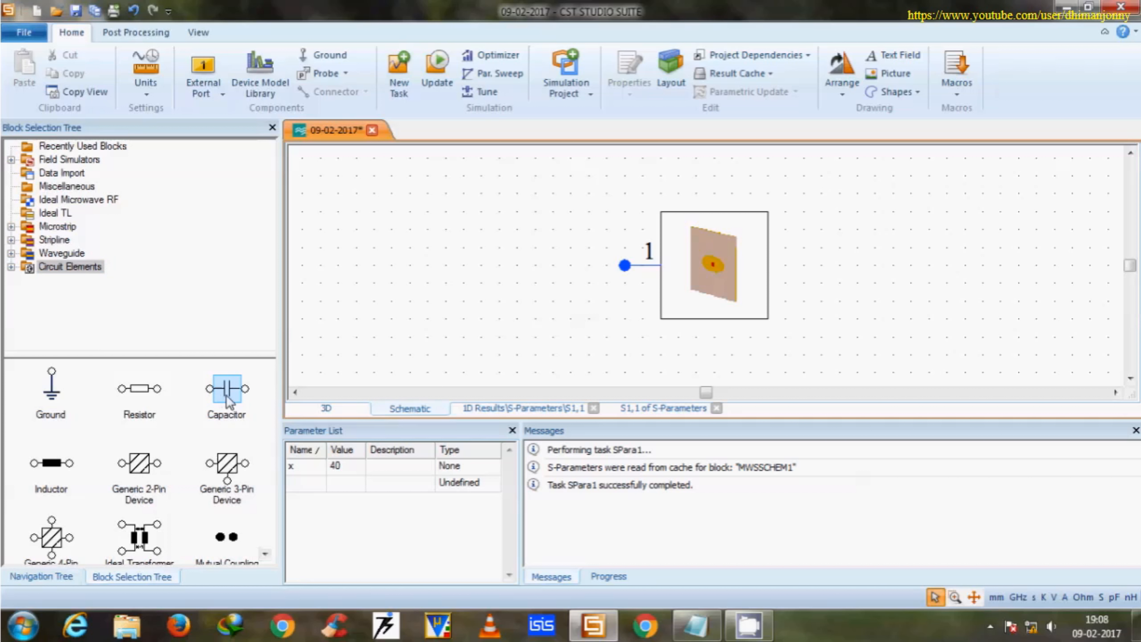
{"action": "left_click_drag", "start_coordinate": [229, 400], "coordinate": [573, 265]}
Connect the capacitor to the antenna block's pin 1 and move the block farther away from it.
{"action": "left_click", "coordinate": [624, 269]}
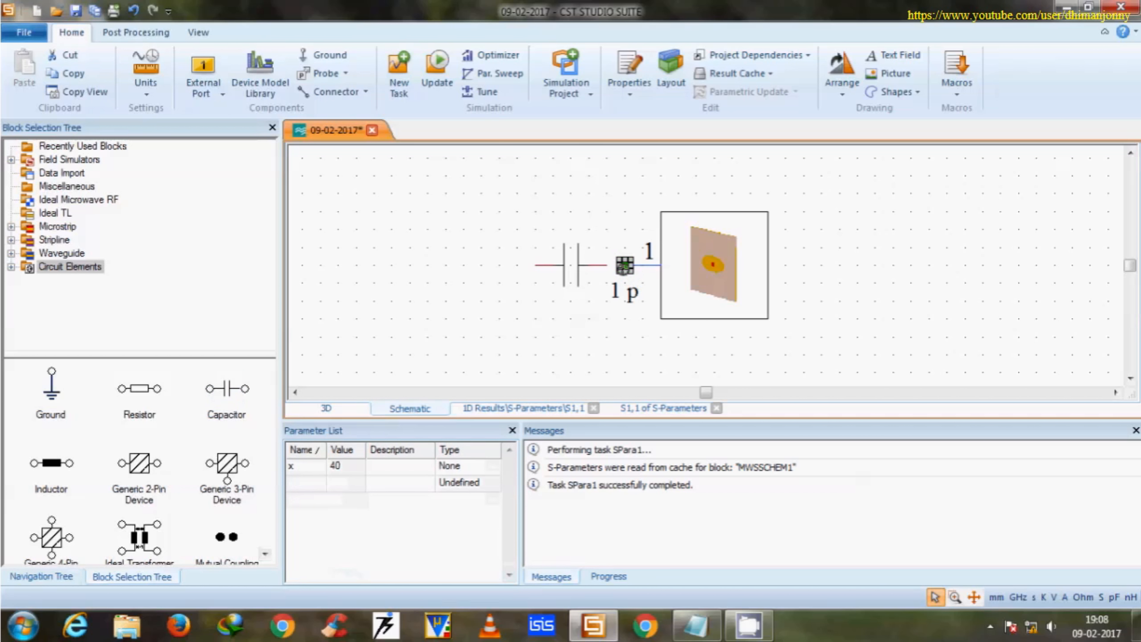
{"action": "left_click", "coordinate": [607, 266]}
{"action": "left_click_drag", "start_coordinate": [710, 266], "coordinate": [782, 266]}
{"action": "left_click", "coordinate": [607, 266]}
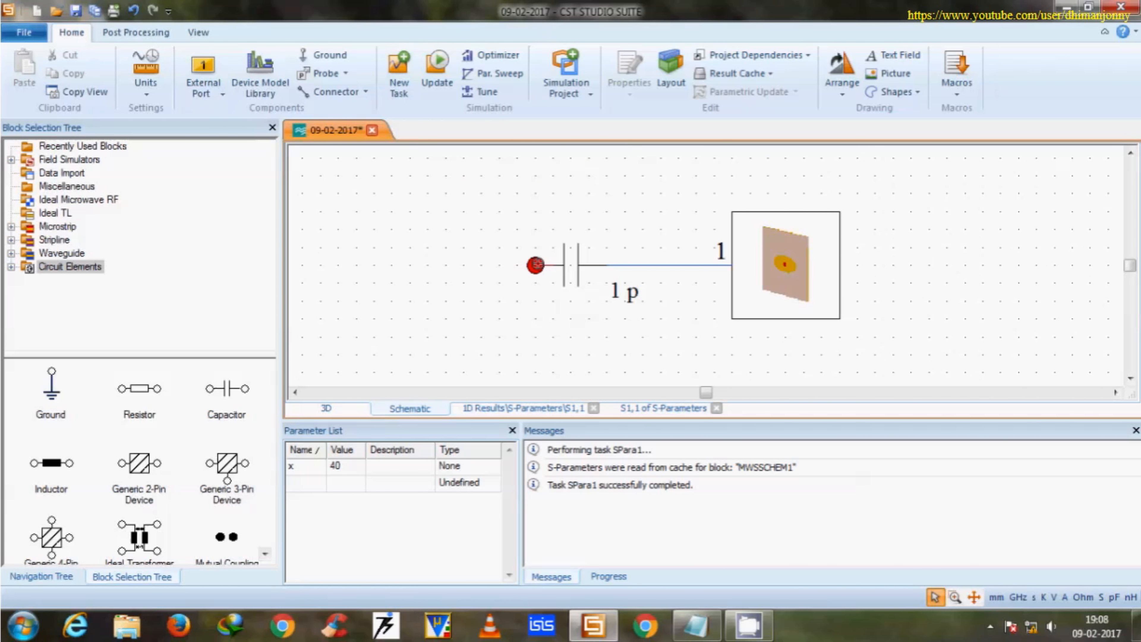
Attach an external port to the capacitor's free terminal and keep the capacitance at 1.0 pF.
{"action": "left_click", "coordinate": [202, 72]}
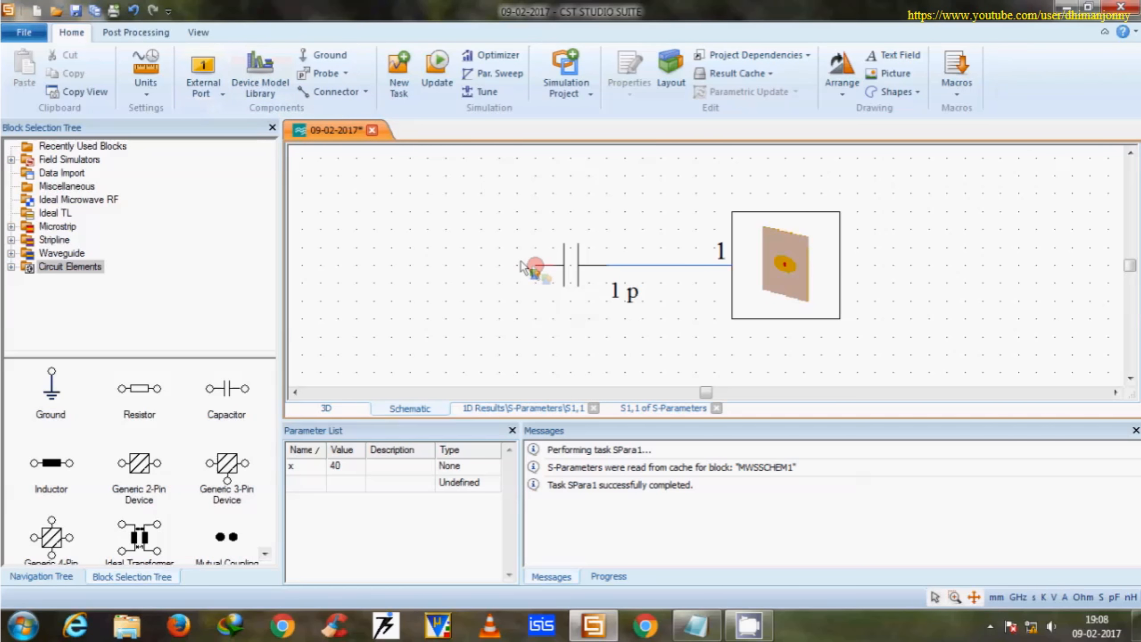
{"action": "left_click", "coordinate": [535, 265]}
{"action": "left_click", "coordinate": [610, 276]}
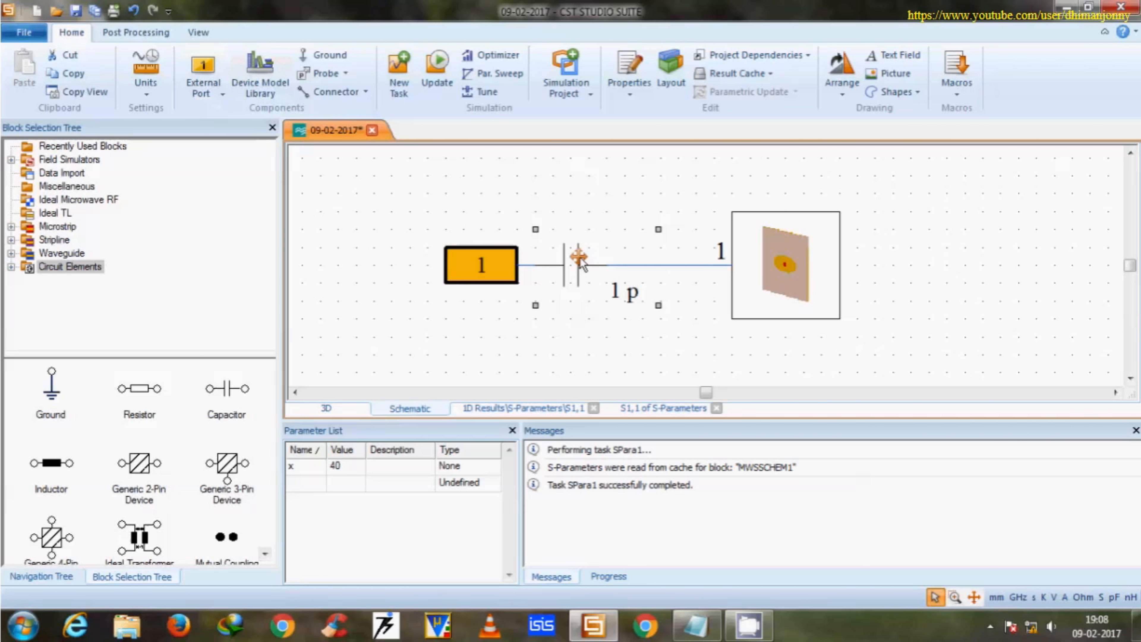
{"action": "left_click", "coordinate": [395, 468]}
{"action": "left_click", "coordinate": [493, 467]}
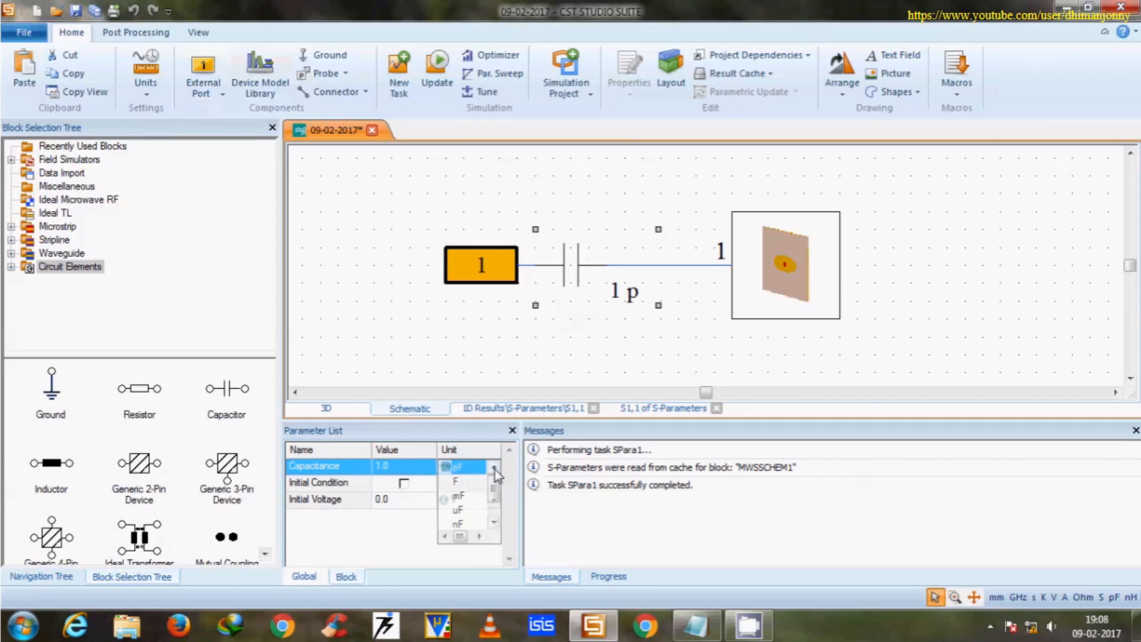
{"action": "left_click", "coordinate": [461, 468]}
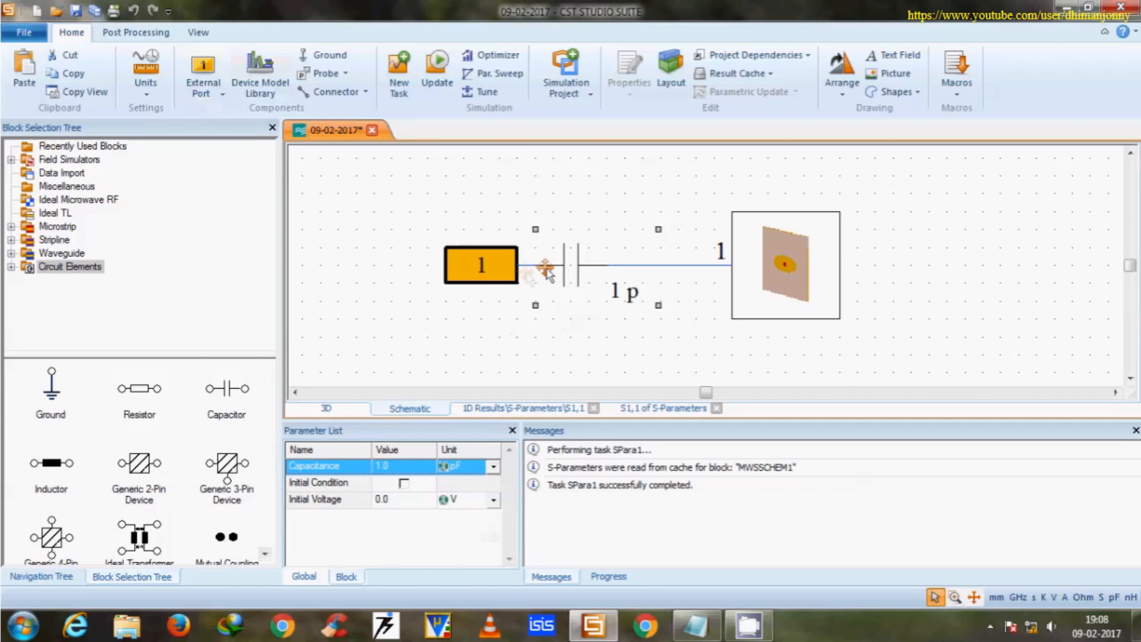
Save the project and rerun the simulation task with the capacitor in the circuit.
{"action": "left_click", "coordinate": [479, 265]}
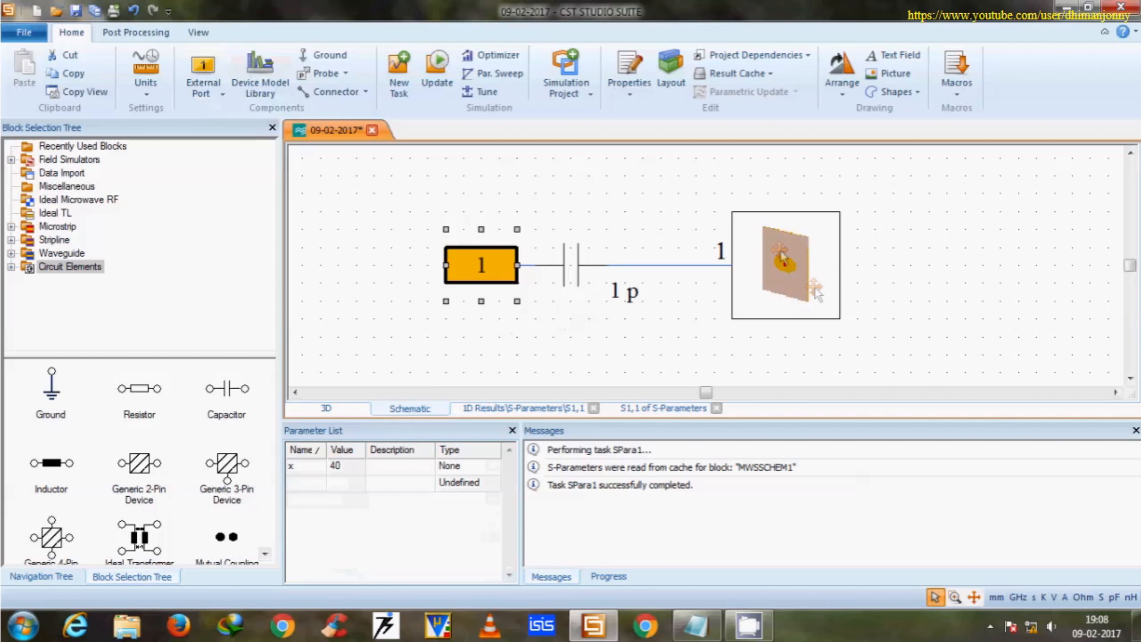
{"action": "left_click", "coordinate": [721, 250]}
{"action": "left_click", "coordinate": [76, 10]}
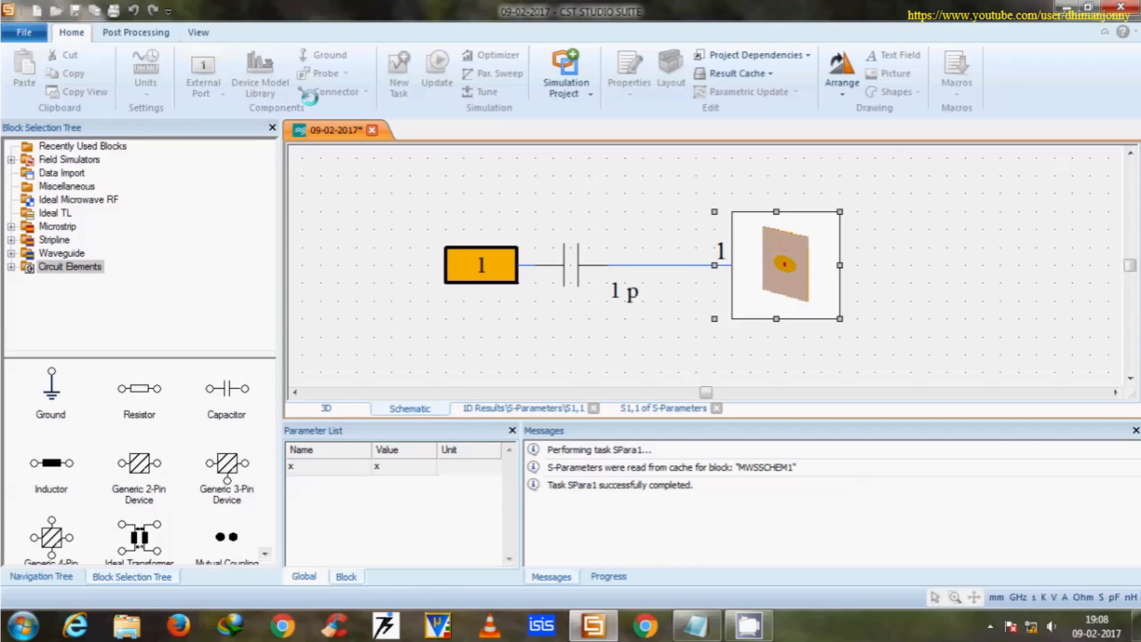
{"action": "left_click", "coordinate": [436, 69]}
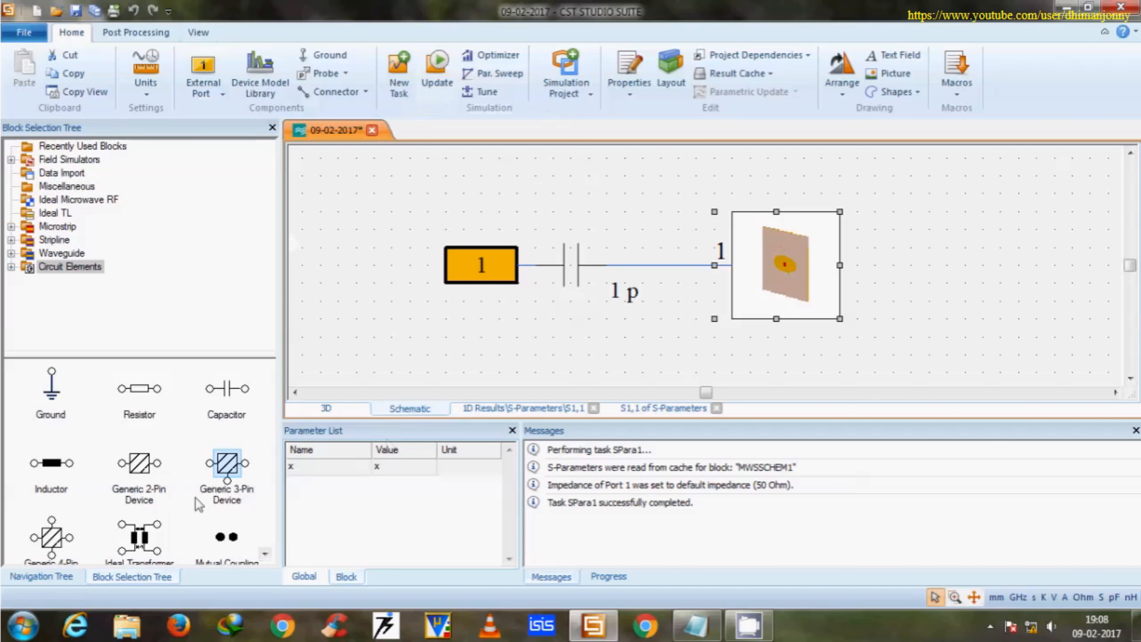
Display the updated S1,1 result of the SPara1 task and move the axis marker to the curve's minimum.
{"action": "left_click", "coordinate": [53, 577]}
{"action": "left_click", "coordinate": [95, 279]}
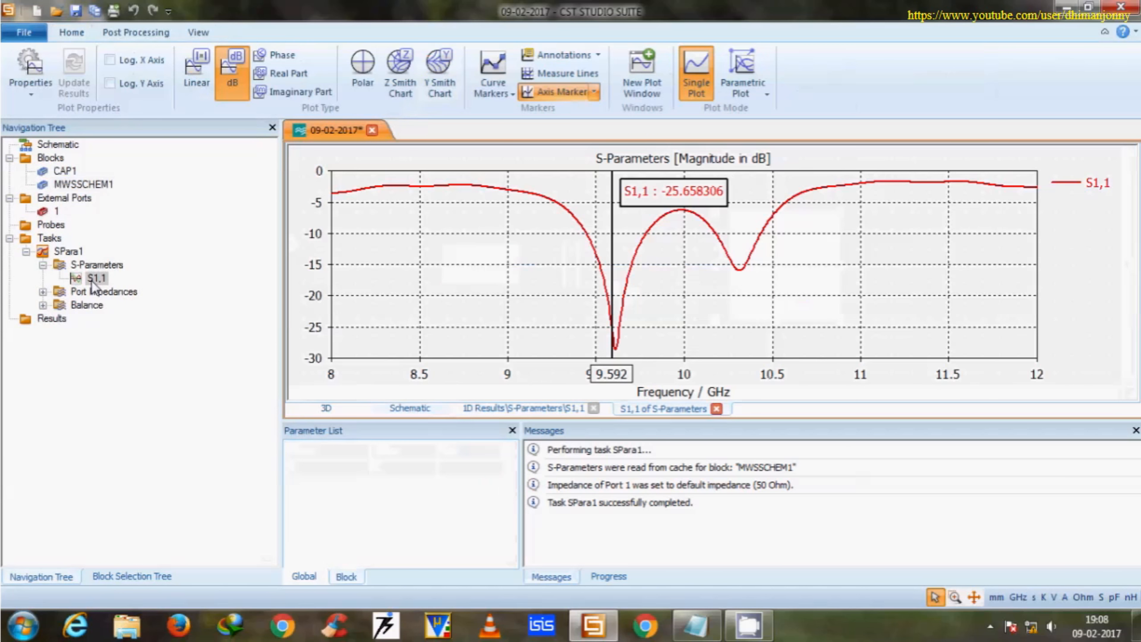
{"action": "right_click", "coordinate": [532, 254]}
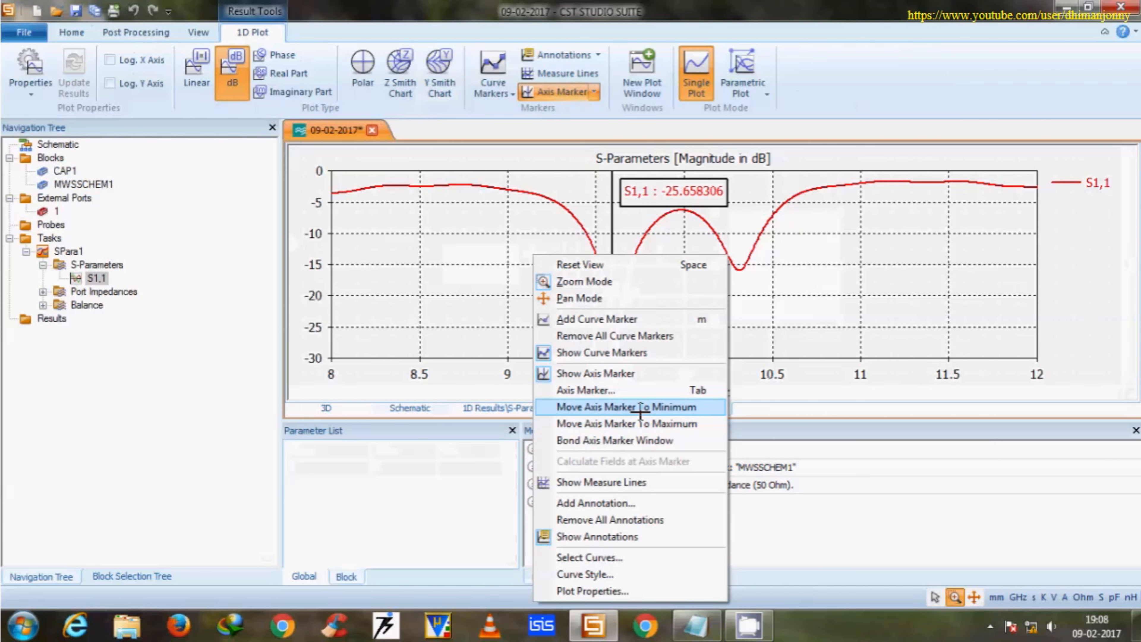
{"action": "left_click", "coordinate": [640, 407]}
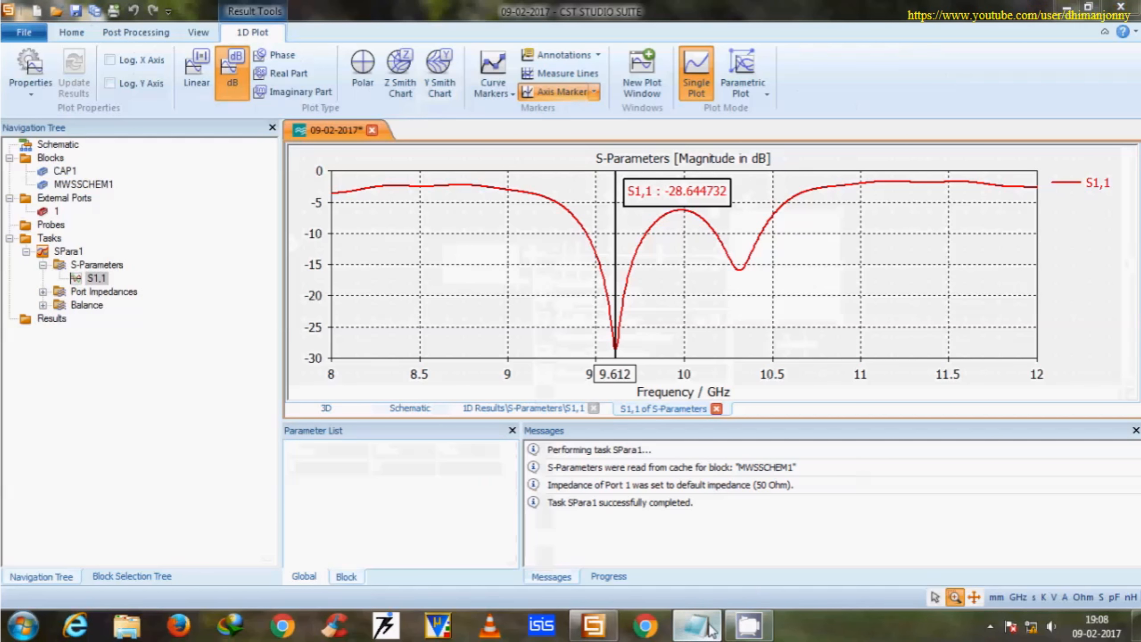
Switch to the Notepad note and fill in the frequency change from 9.592 to 9.612 GHz and the S11 value -28.644732.
{"action": "left_click", "coordinate": [696, 626]}
{"action": "left_click", "coordinate": [579, 516]}
{"action": "type", "text": "As wee can see, that resonating frequency is changed from  to  GHz, and the S11 value is changed to . You can find out the values of RLC parameters to obtained the normalized impedance values and can modify the antenna parameters"}
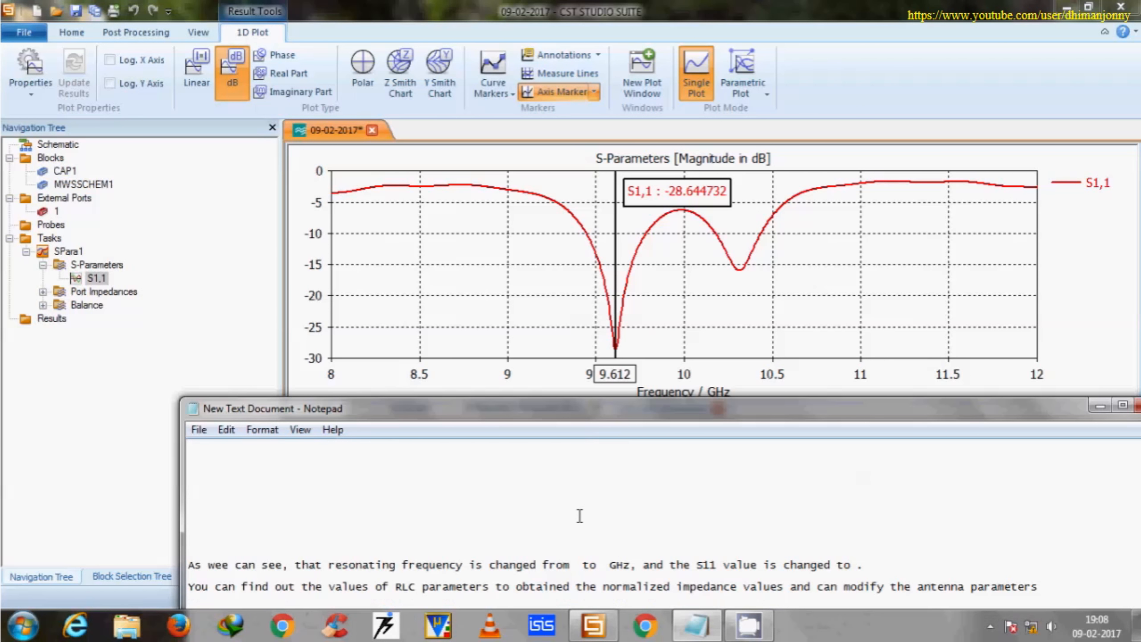
{"action": "scroll", "coordinate": [313, 532], "scroll_direction": "down", "scroll_amount": 1}
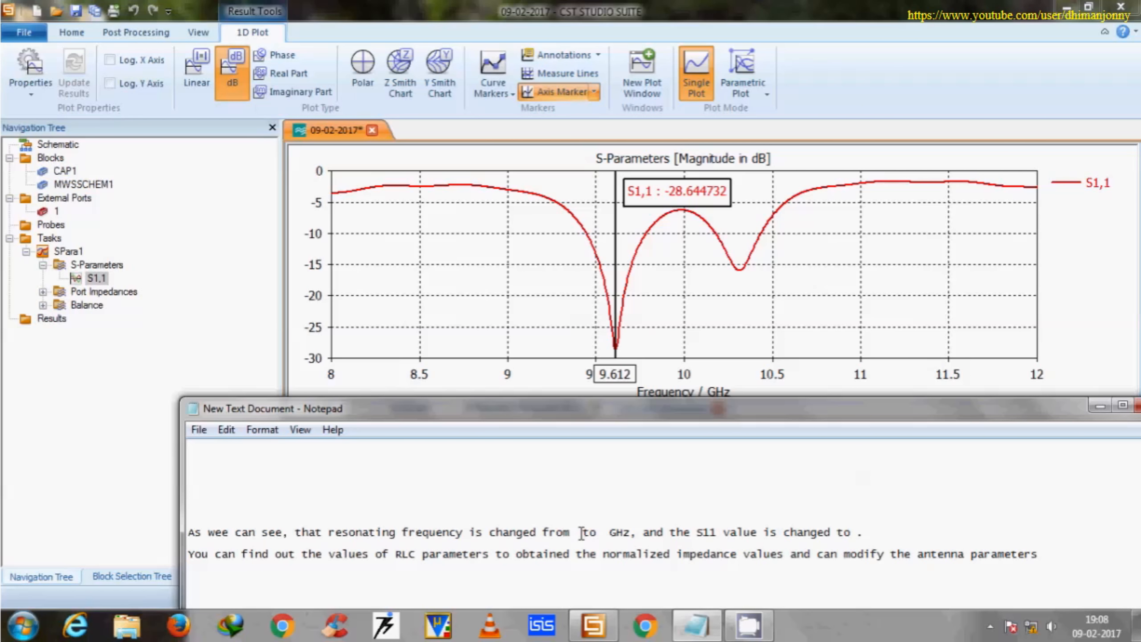
{"action": "type", "text": "9.5"}
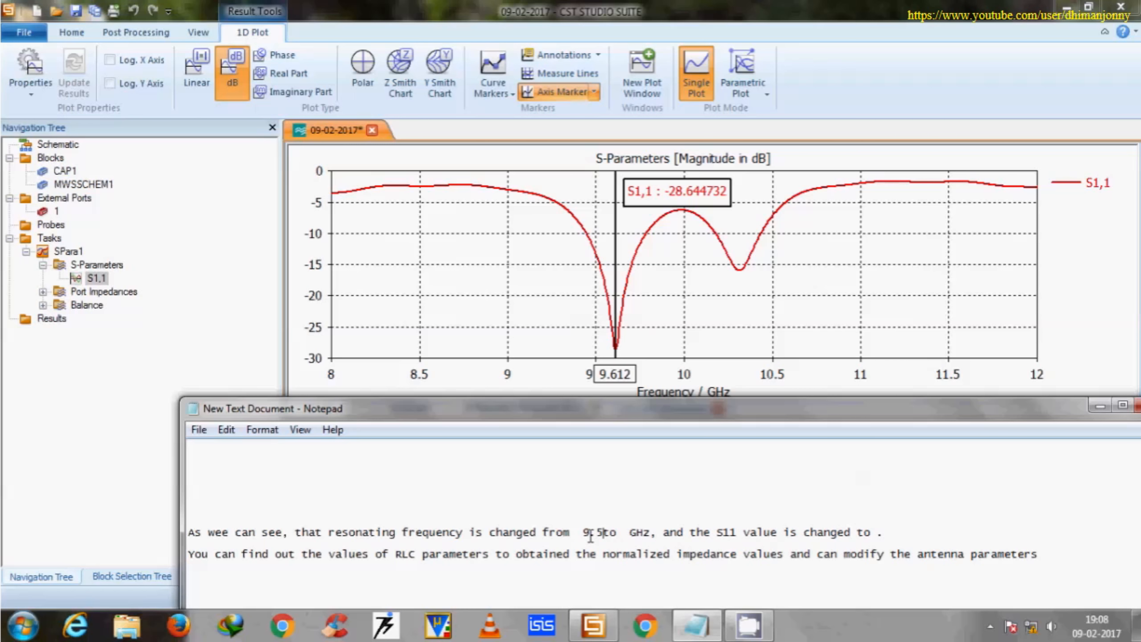
{"action": "type", "text": "95"}
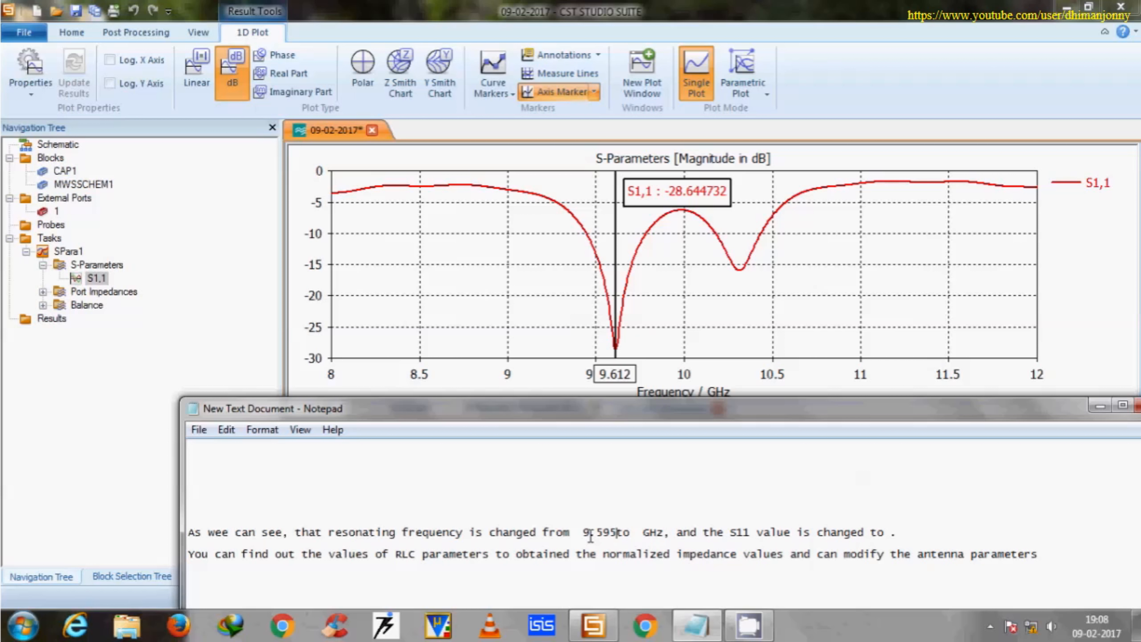
{"action": "key", "text": "BackSpace"}
{"action": "type", "text": "2 to  "}
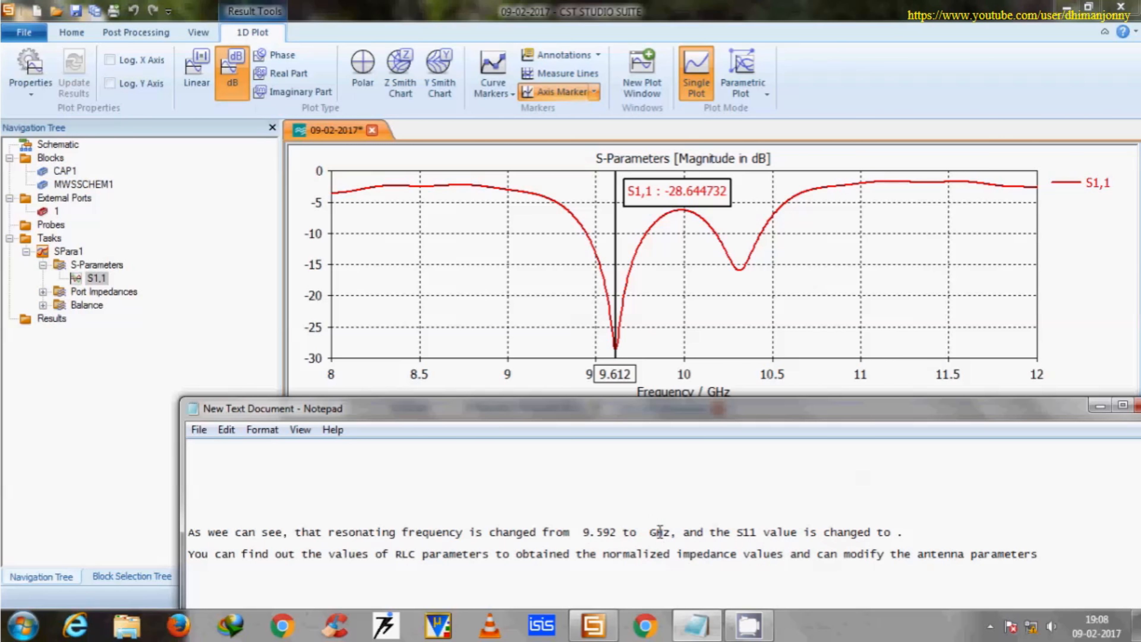
{"action": "type", "text": "9.612"}
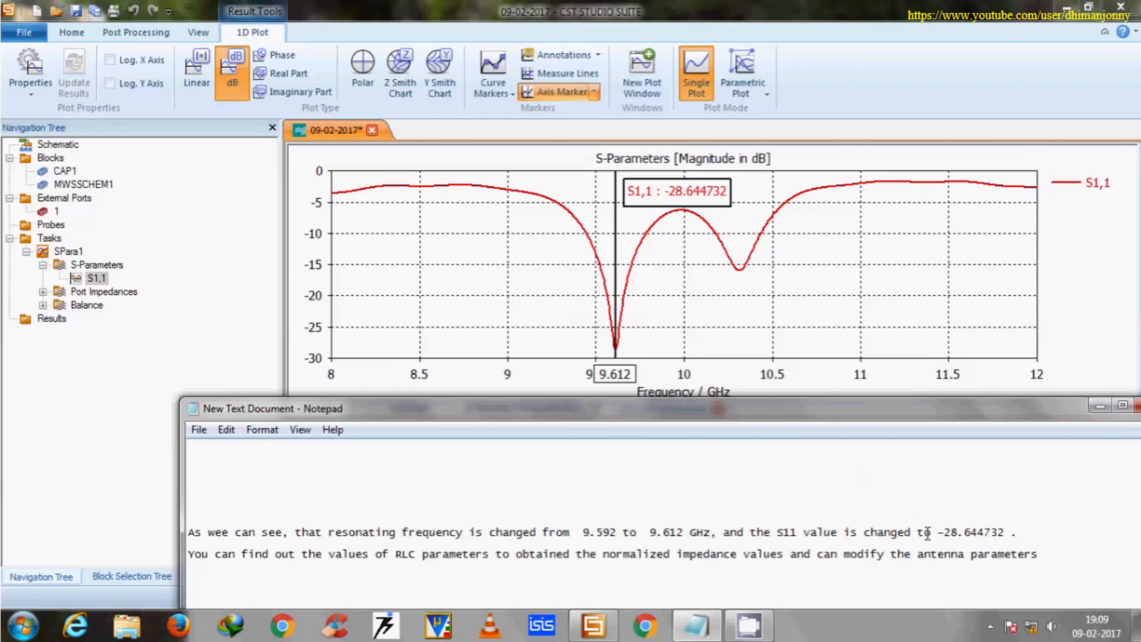
Add the line "Bandwidth is also increased with small amount." to the note, highlight the RLC sentence and minimize the note.
{"action": "key", "text": "Return"}
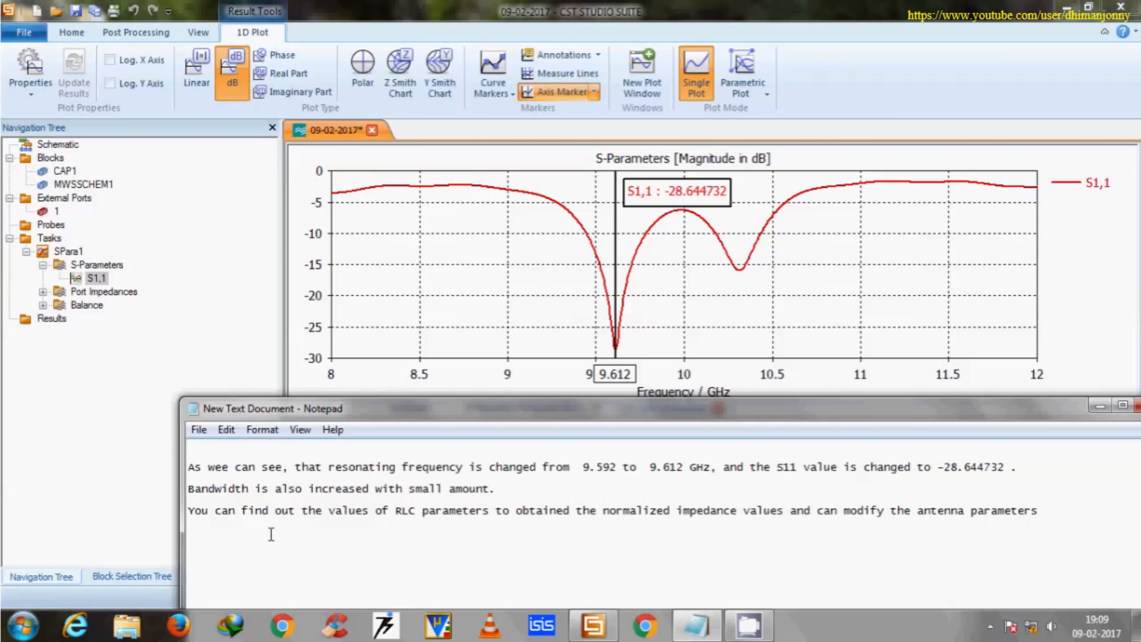
{"action": "left_click_drag", "start_coordinate": [191, 509], "coordinate": [1030, 509]}
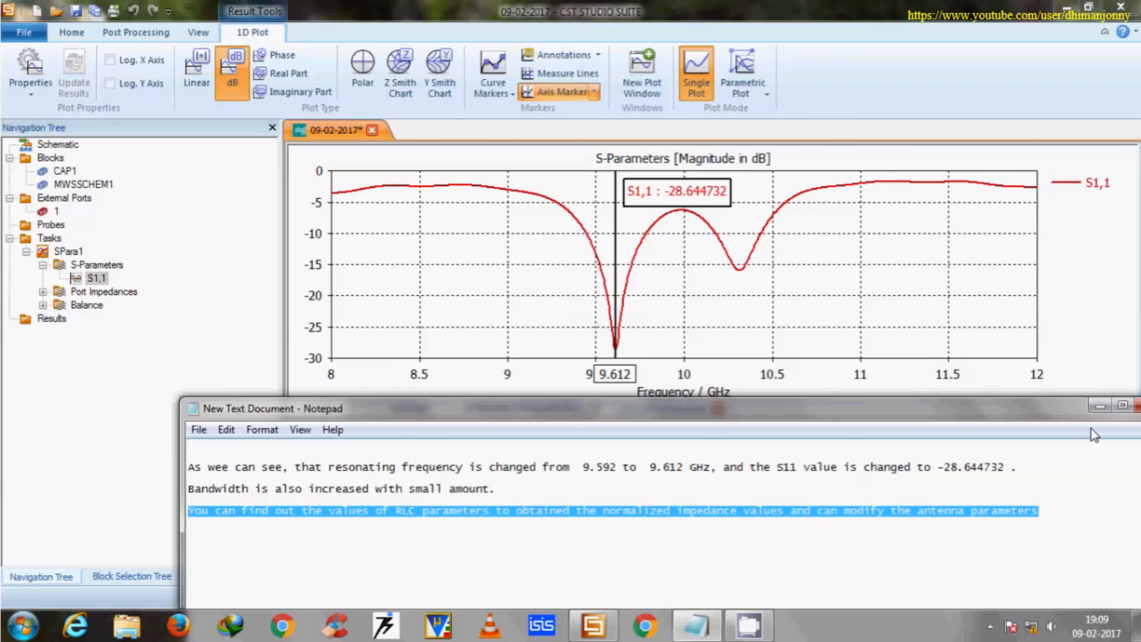
{"action": "left_click", "coordinate": [1100, 407]}
Return to the CST schematic and set the series capacitor's capacitance to 10 pF.
{"action": "left_click", "coordinate": [410, 408]}
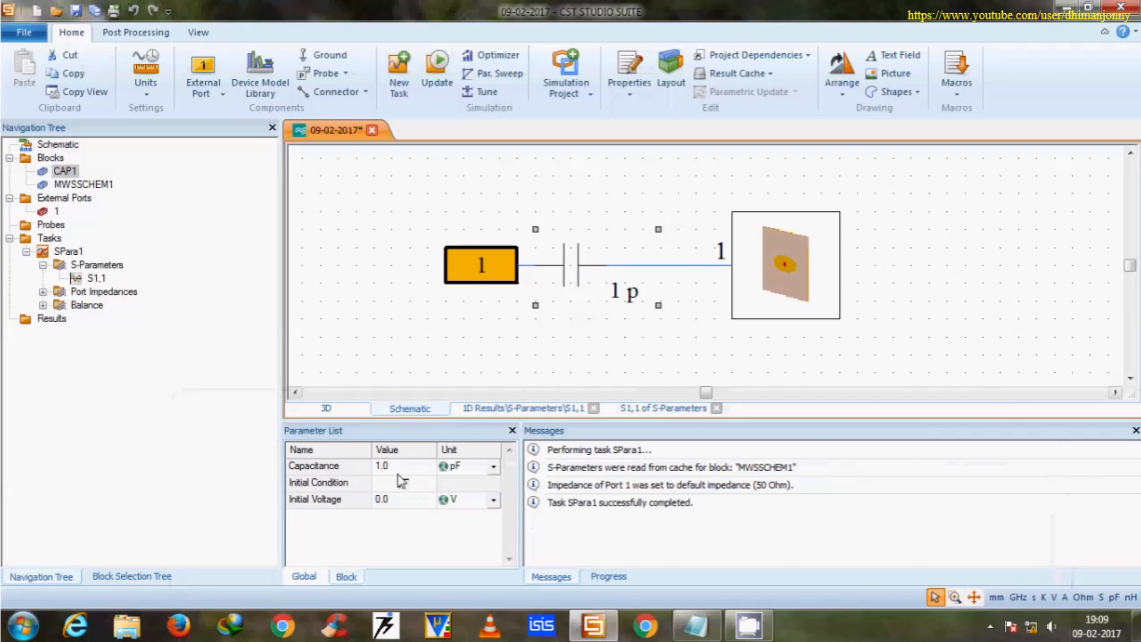
{"action": "left_click", "coordinate": [396, 467]}
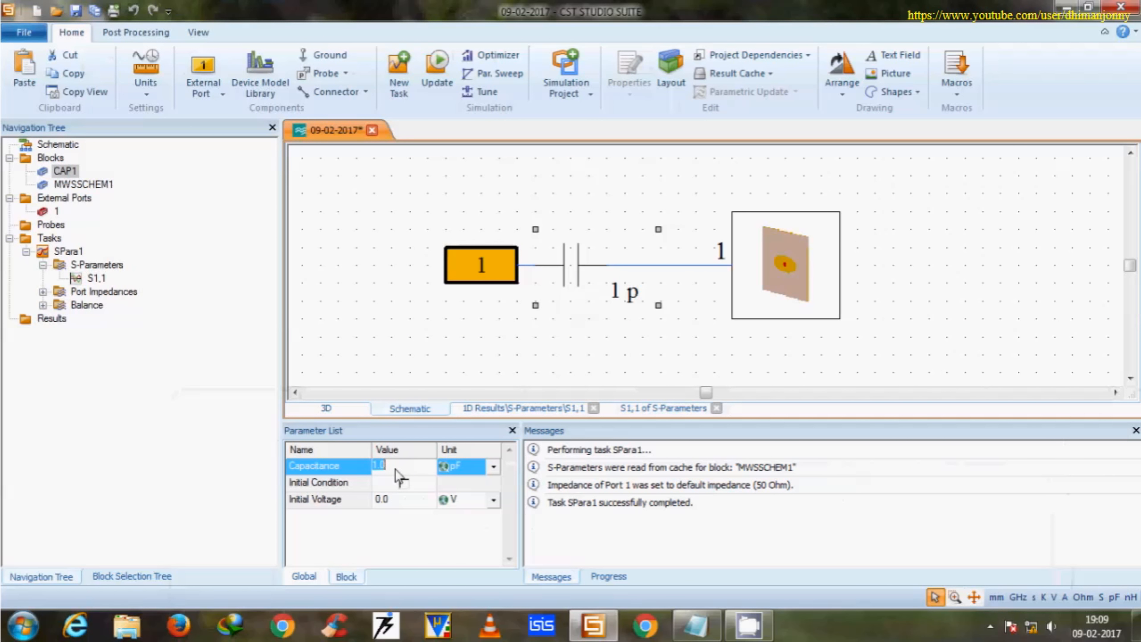
{"action": "left_click", "coordinate": [436, 344]}
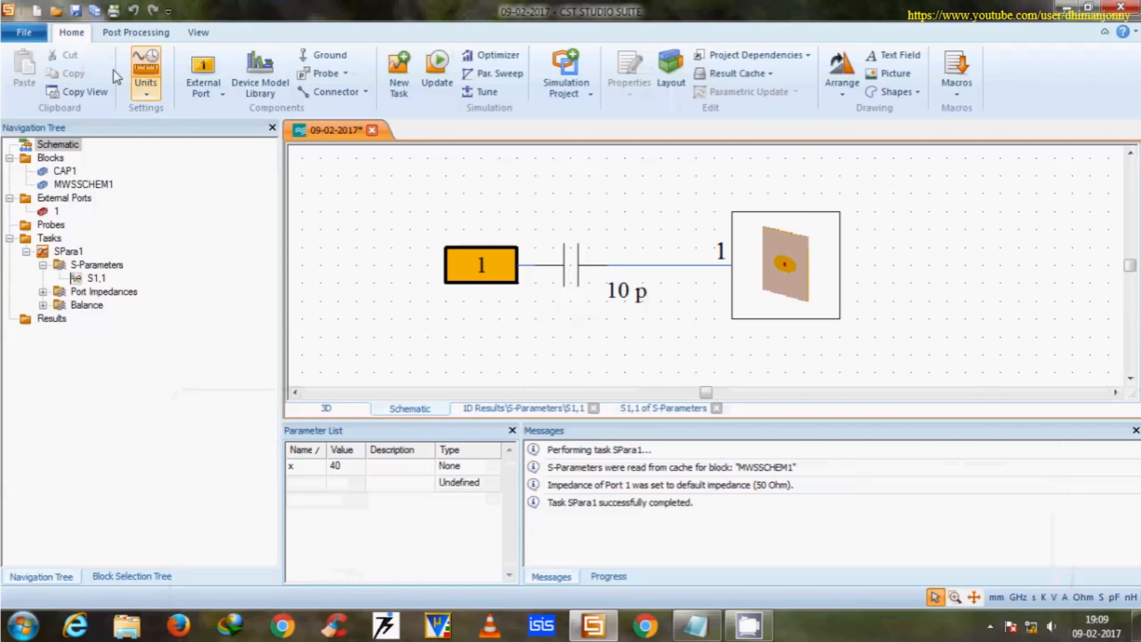
Save and rerun the simulation with the 10 pF capacitor, and move the S1,1 axis marker to the curve's minimum.
{"action": "left_click", "coordinate": [436, 68]}
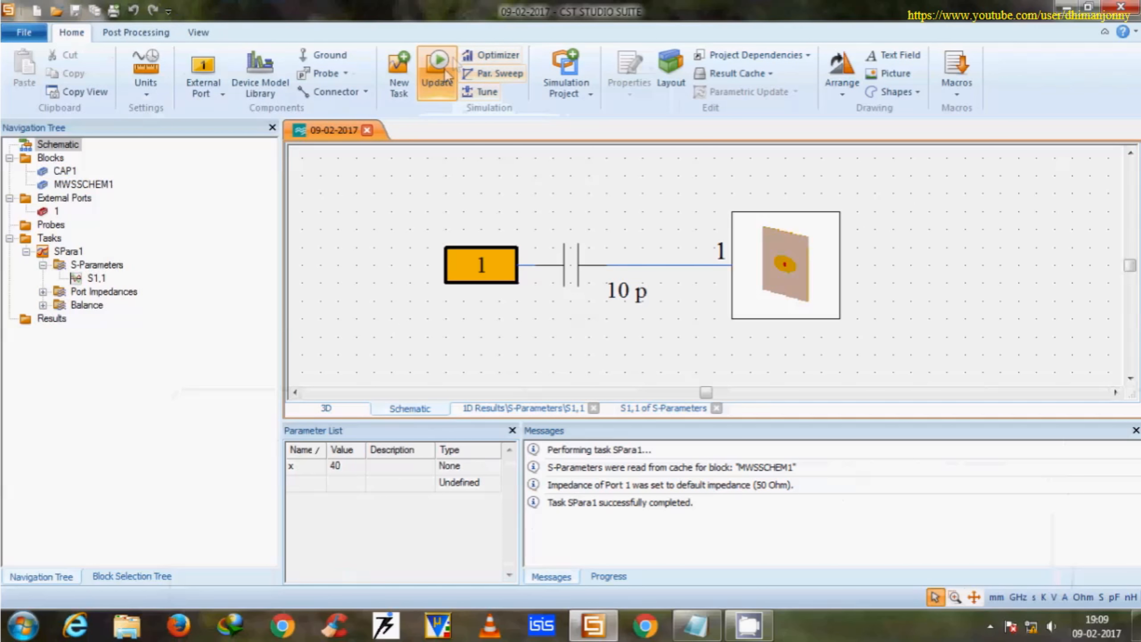
{"action": "left_click", "coordinate": [94, 279]}
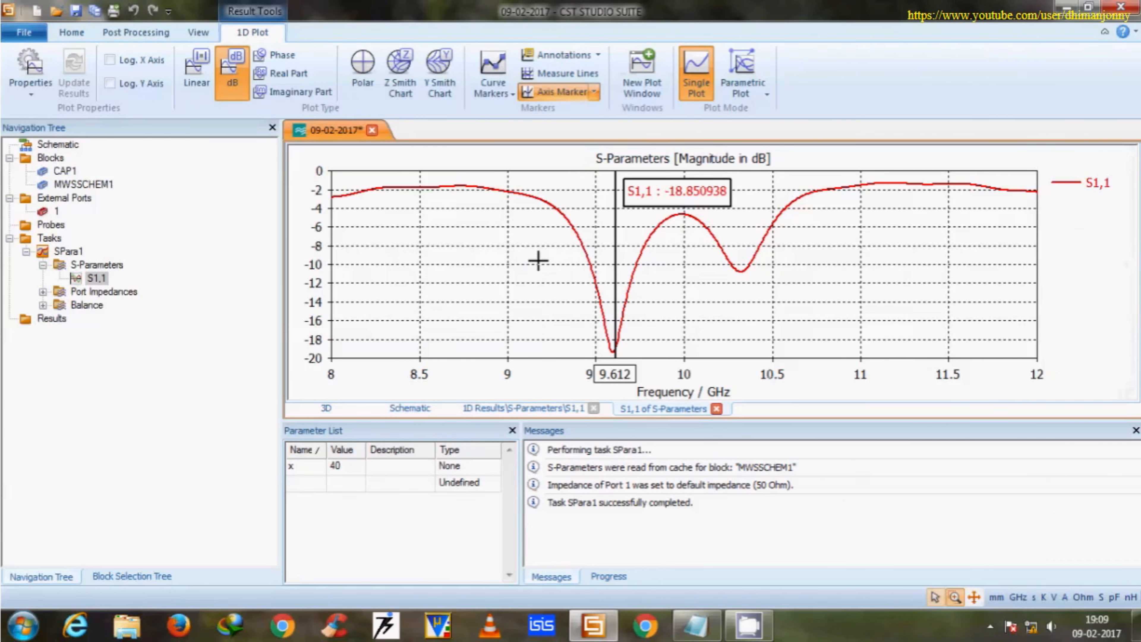
{"action": "right_click", "coordinate": [618, 232]}
{"action": "left_click", "coordinate": [679, 406]}
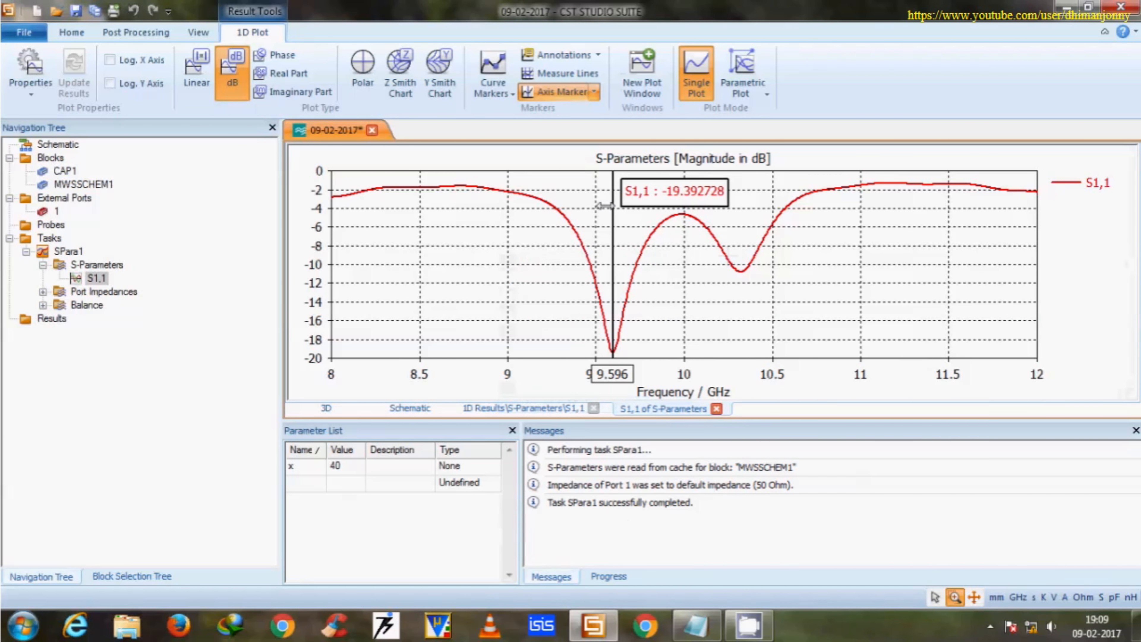
Return to the schematic and set the series capacitor's capacitance to 0.5 pF.
{"action": "left_click", "coordinate": [409, 407]}
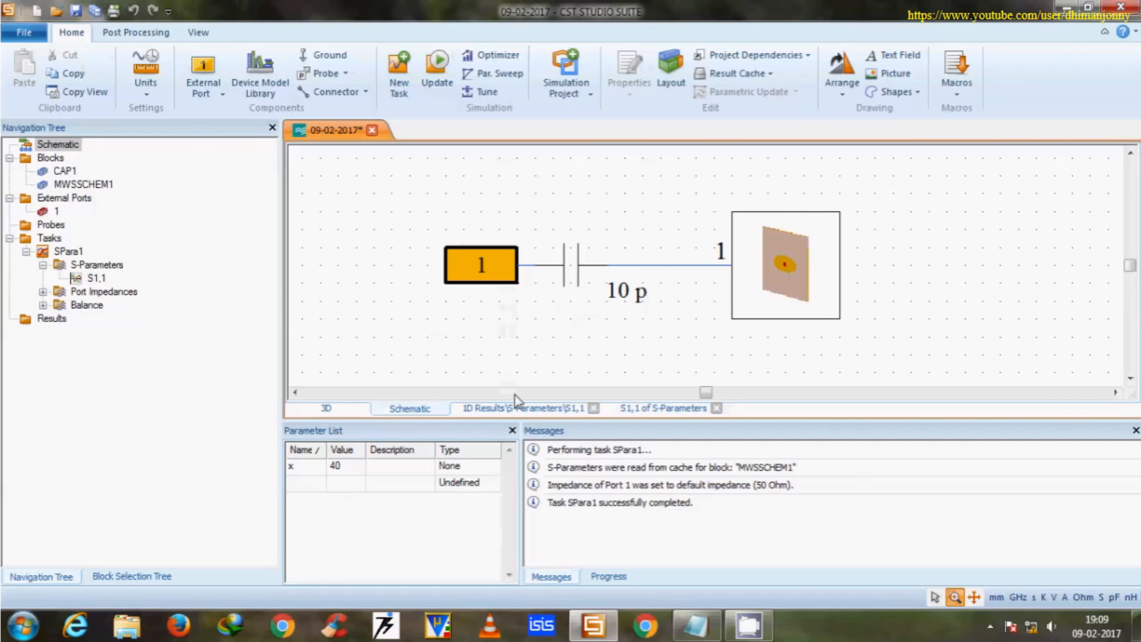
{"action": "left_click", "coordinate": [565, 284]}
{"action": "left_click", "coordinate": [386, 468]}
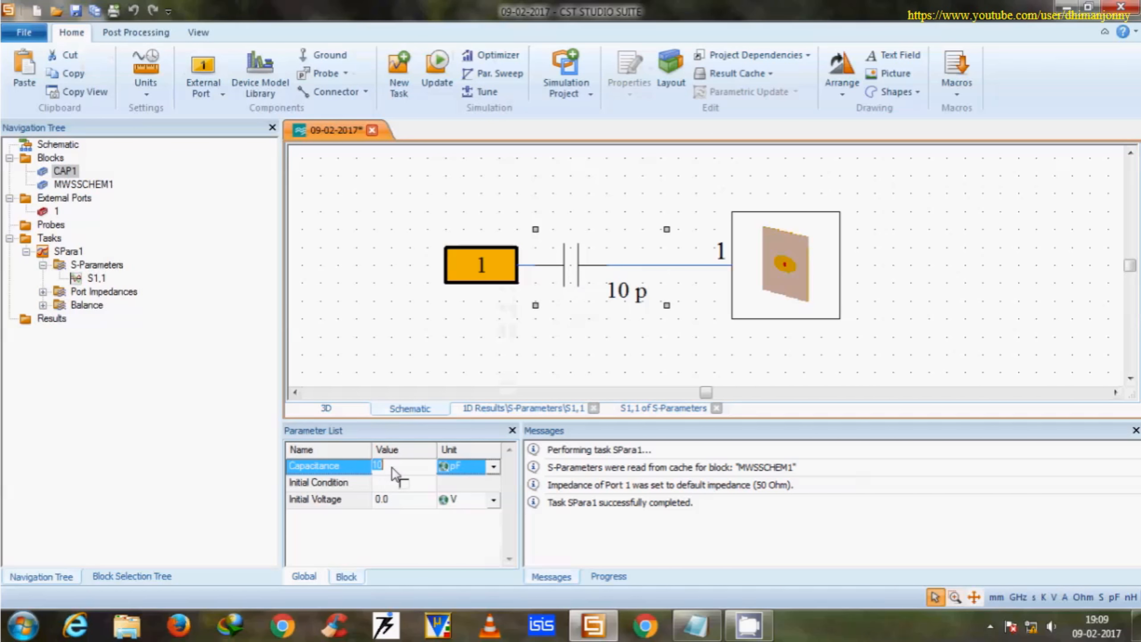
{"action": "key", "text": "Return"}
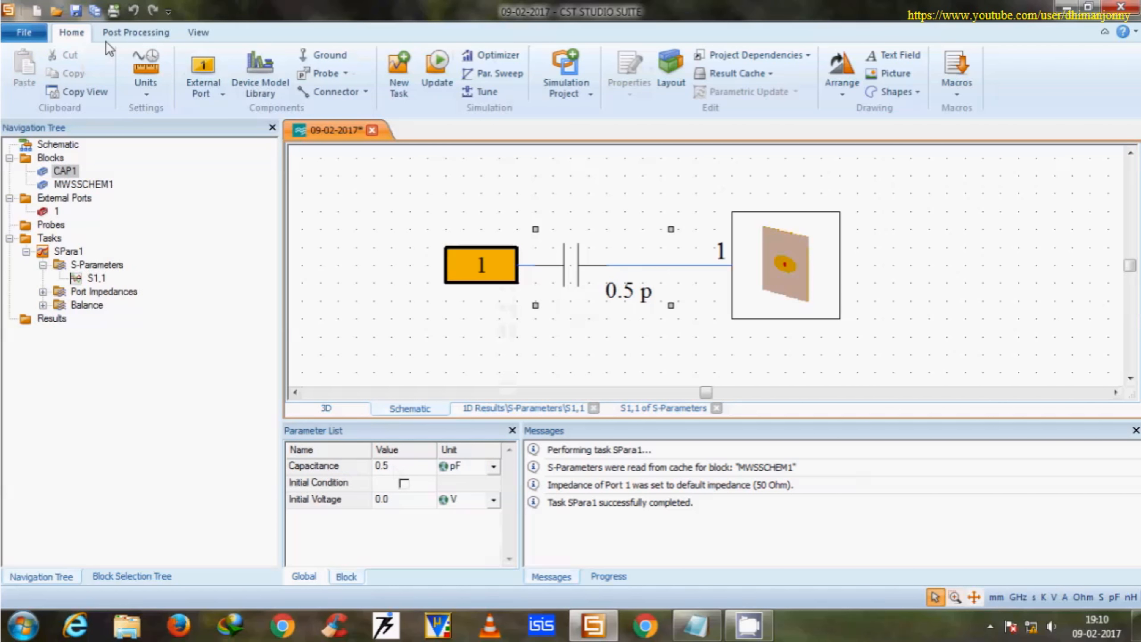
Save and rerun the simulation with the 0.5 pF capacitor, and move the S1,1 axis marker to the curve's minimum.
{"action": "left_click", "coordinate": [75, 10]}
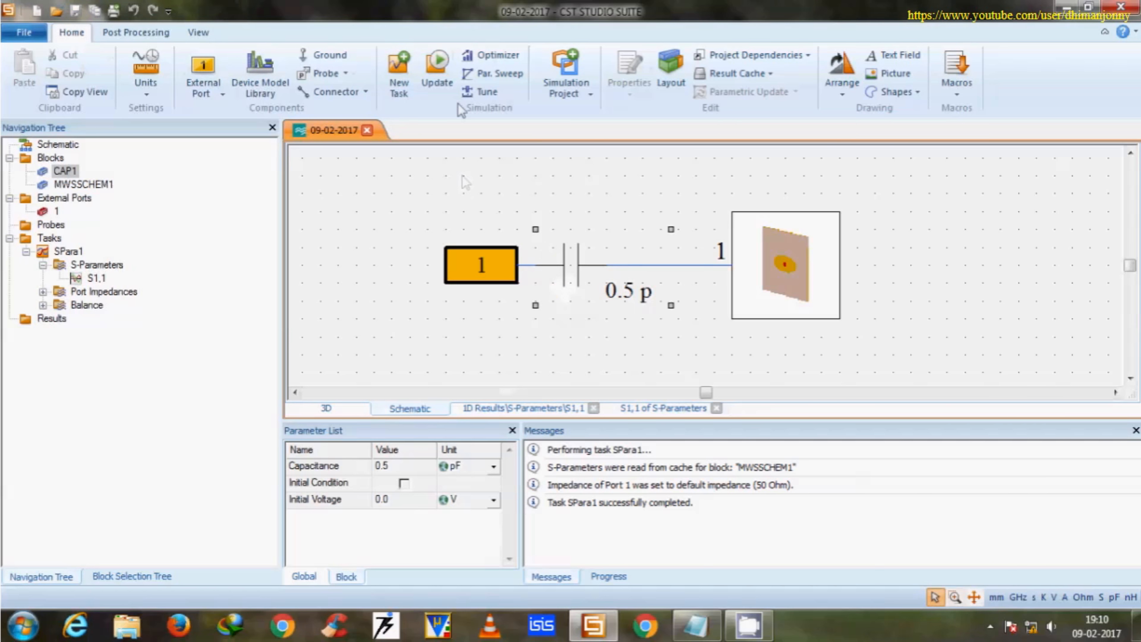
{"action": "left_click", "coordinate": [438, 72]}
{"action": "left_click", "coordinate": [96, 277]}
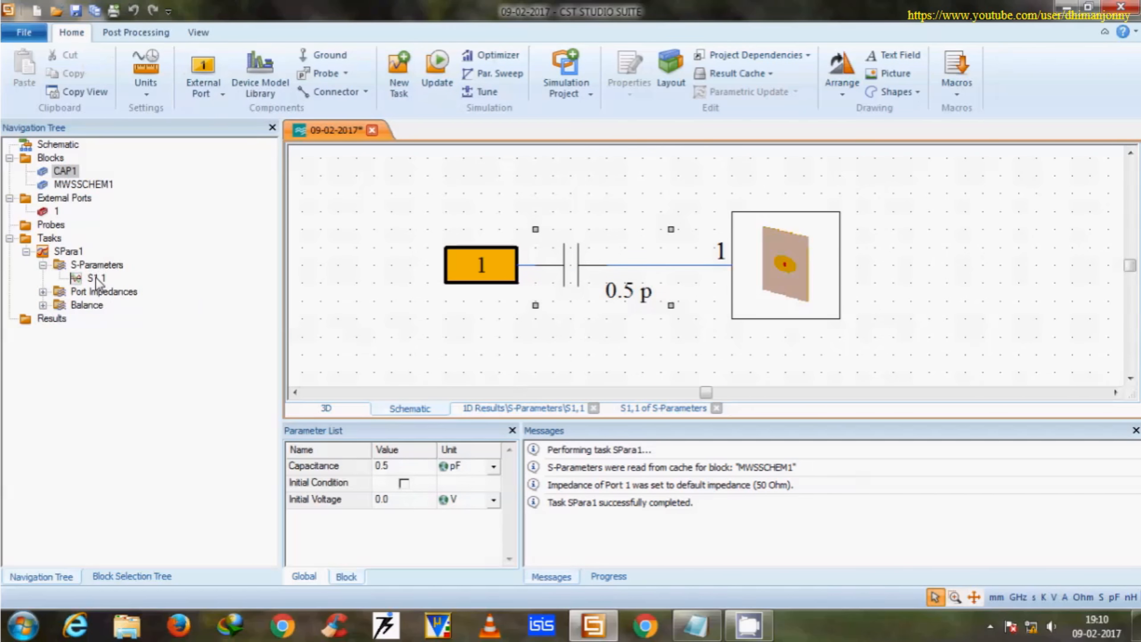
{"action": "right_click", "coordinate": [499, 260]}
{"action": "left_click", "coordinate": [611, 410]}
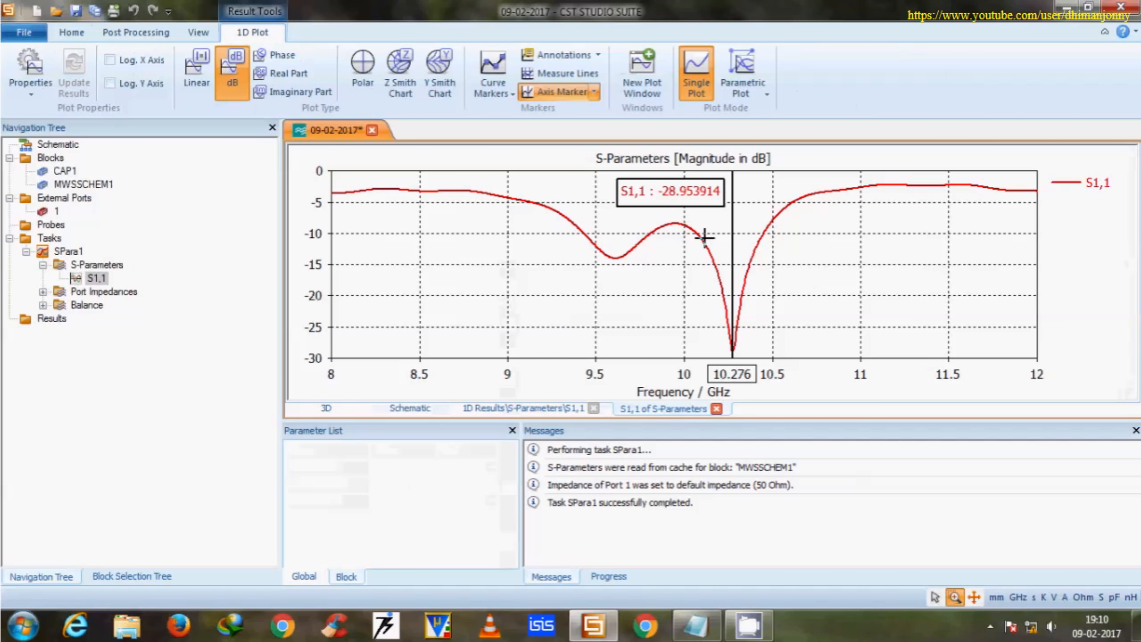
{"action": "left_click_drag", "start_coordinate": [702, 214], "coordinate": [773, 248]}
{"action": "right_click", "coordinate": [628, 211]}
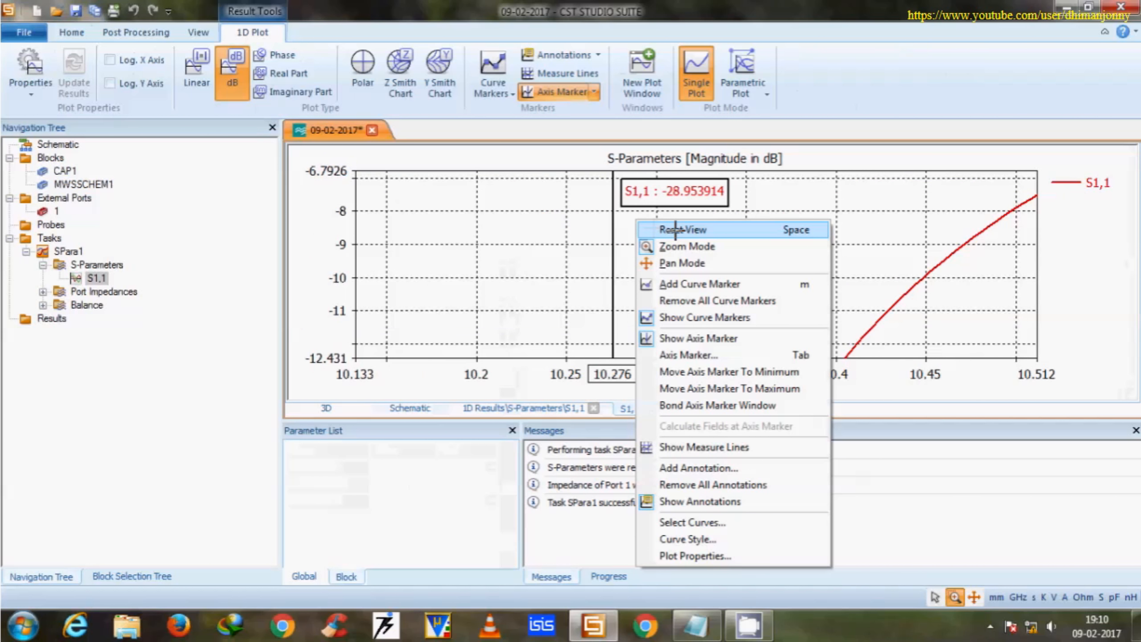
{"action": "left_click", "coordinate": [674, 232]}
Magnify the S1,1 plot around the deepest dip and place the axis marker at both -10 dB crossings to check the bandwidth.
{"action": "mouse_move", "coordinate": [655, 206]}
{"action": "left_mouse_down"}
{"action": "mouse_move", "coordinate": [732, 252]}
{"action": "mouse_move", "coordinate": [418, 215]}
{"action": "mouse_move", "coordinate": [410, 229]}
{"action": "left_mouse_up"}
{"action": "left_click_drag", "start_coordinate": [651, 196], "coordinate": [836, 265]}
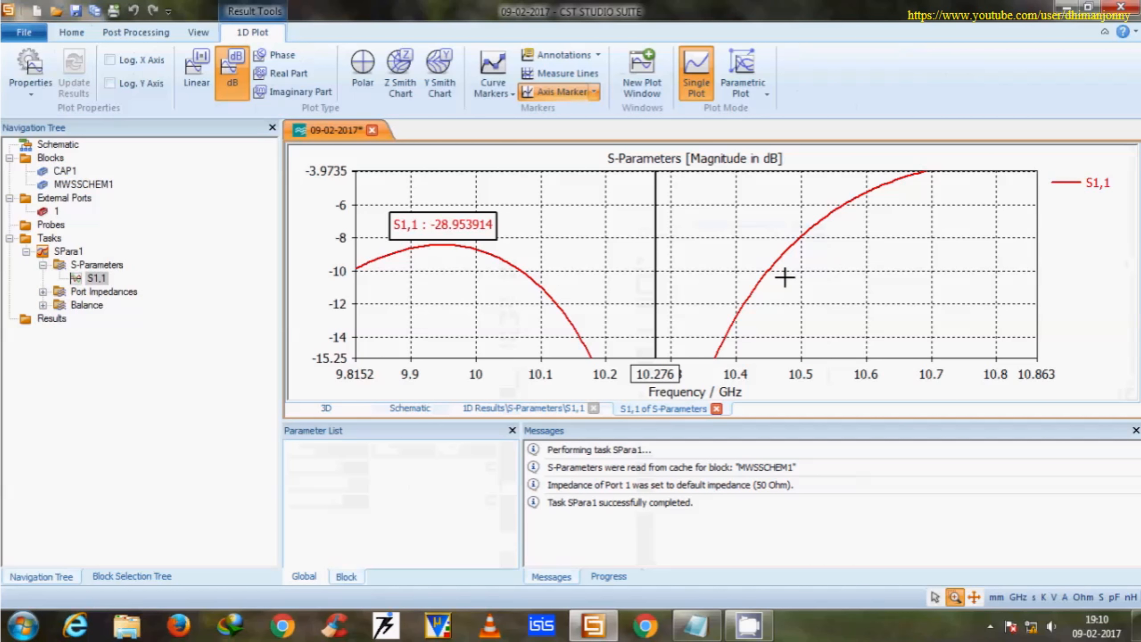
{"action": "mouse_move", "coordinate": [543, 309]}
{"action": "left_mouse_down"}
{"action": "mouse_move", "coordinate": [523, 307]}
{"action": "mouse_move", "coordinate": [524, 317]}
{"action": "left_mouse_up"}
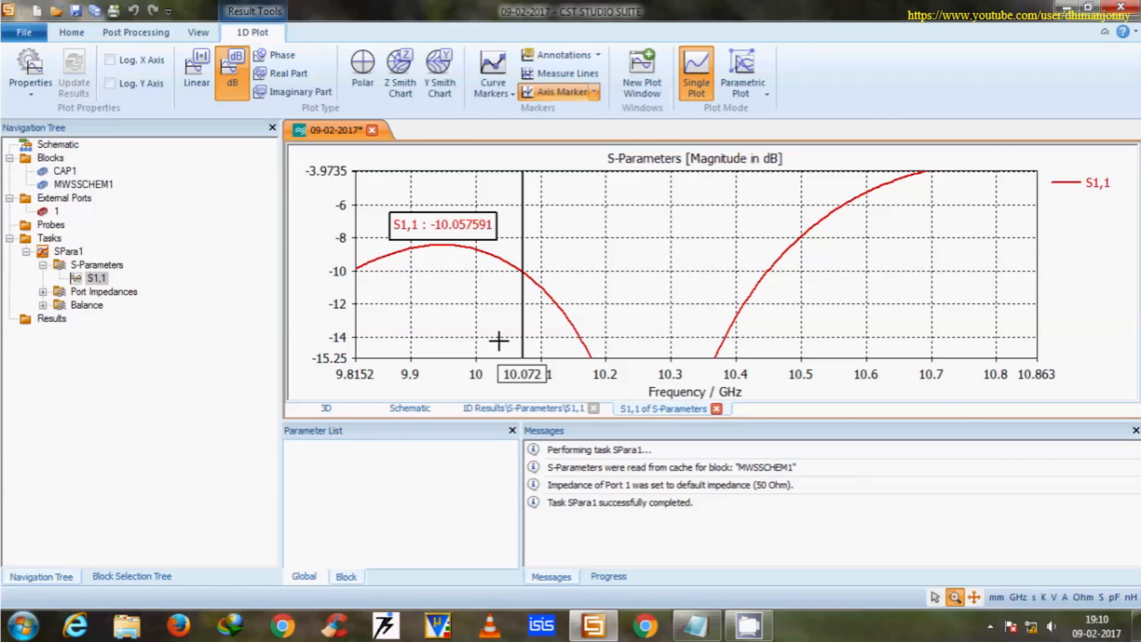
{"action": "left_click", "coordinate": [768, 307]}
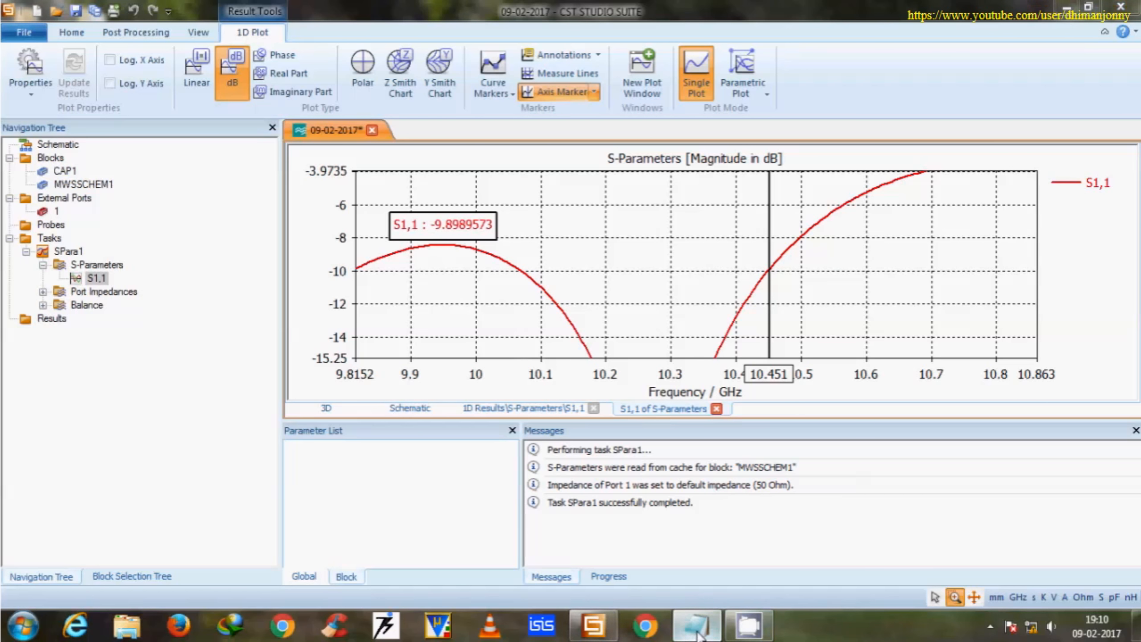
Switch to the Notepad note and begin a closing sentence: "so, in this way, you can enhance the properties of patch antenna,".
{"action": "left_click", "coordinate": [748, 624]}
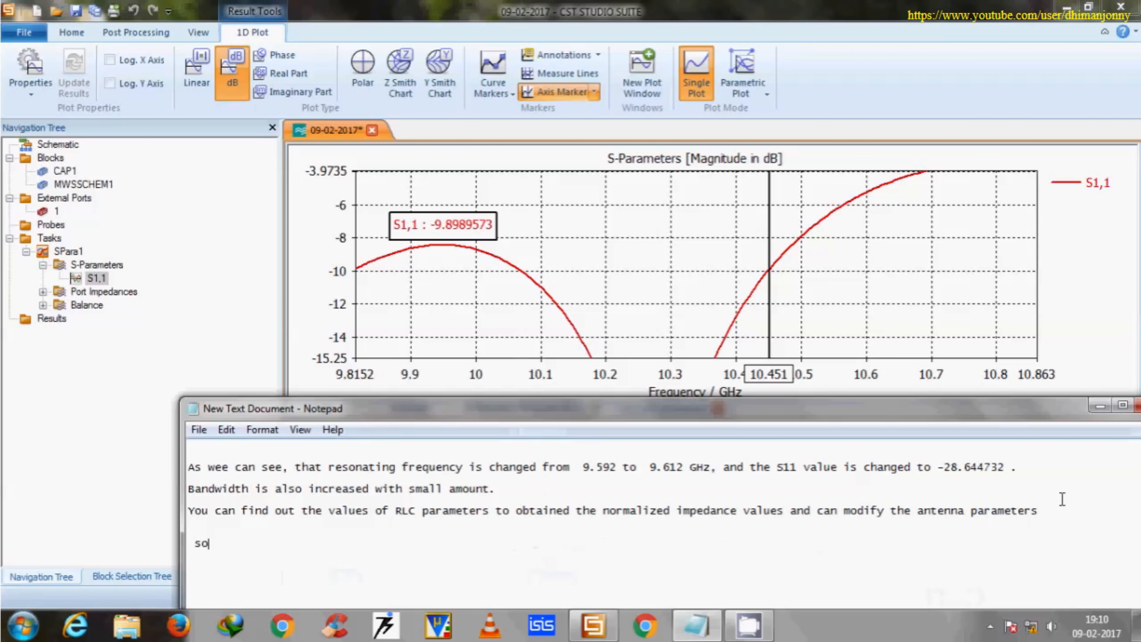
{"action": "type", "text": ", in th"}
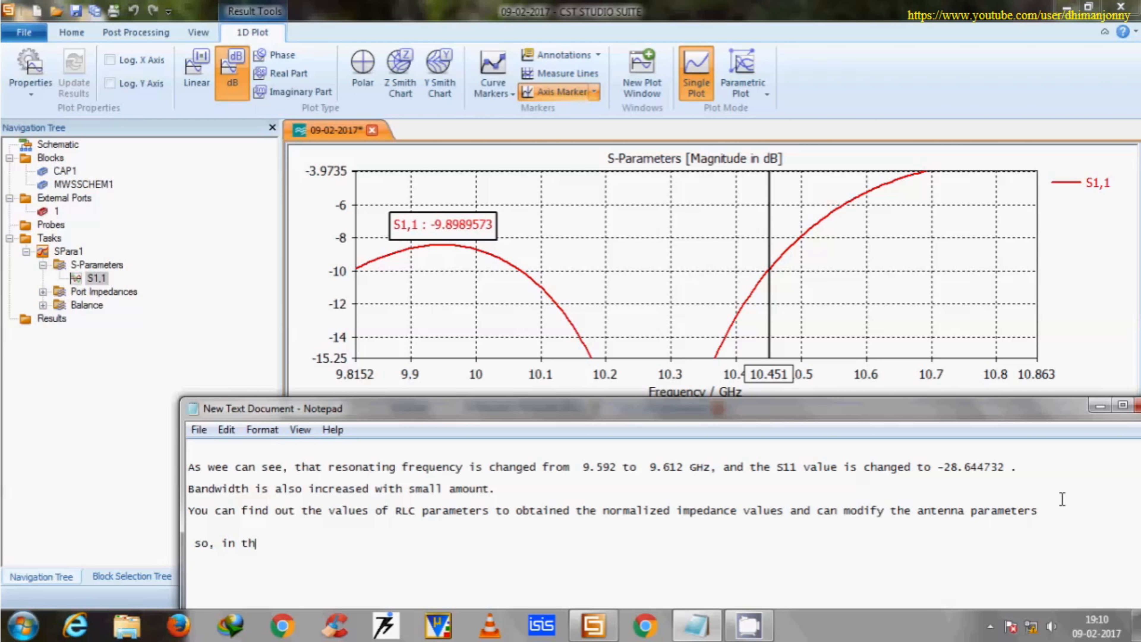
{"action": "type", "text": "is way, you can enha"}
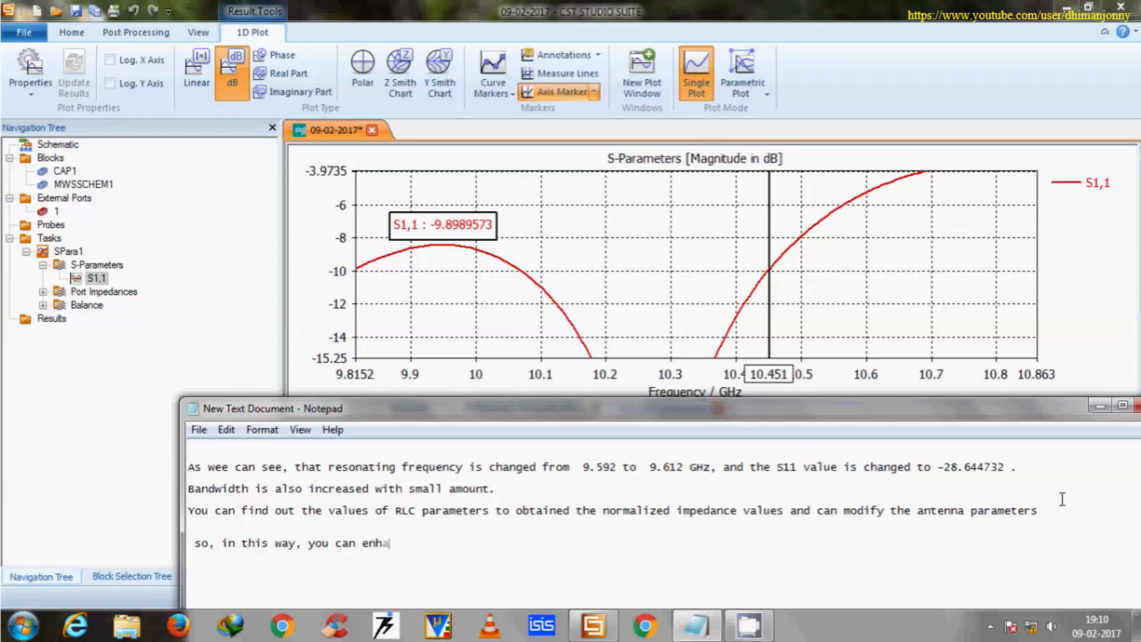
{"action": "type", "text": "nce the properties"}
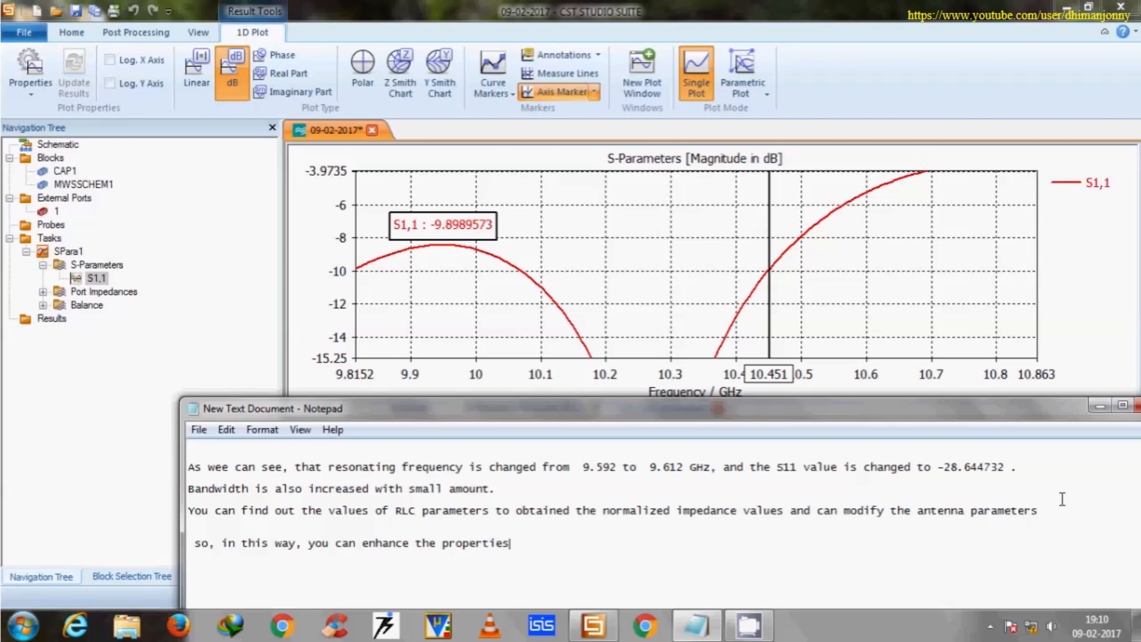
{"action": "type", "text": " of patch antenna, "}
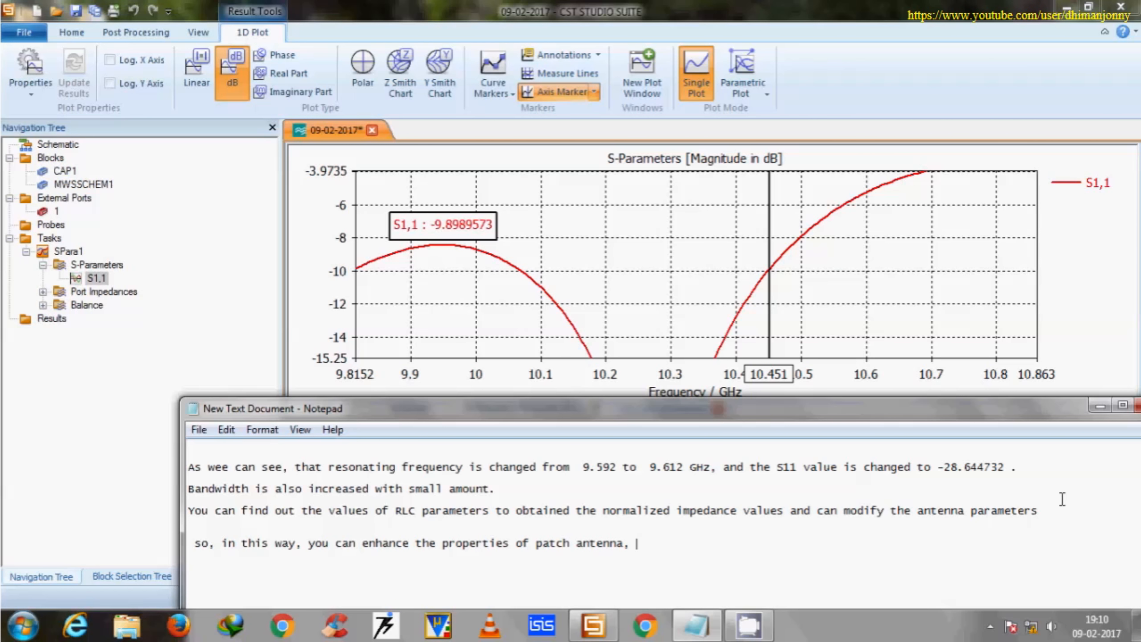
{"action": "type", "text": "using CST Design Studio, which is alread"}
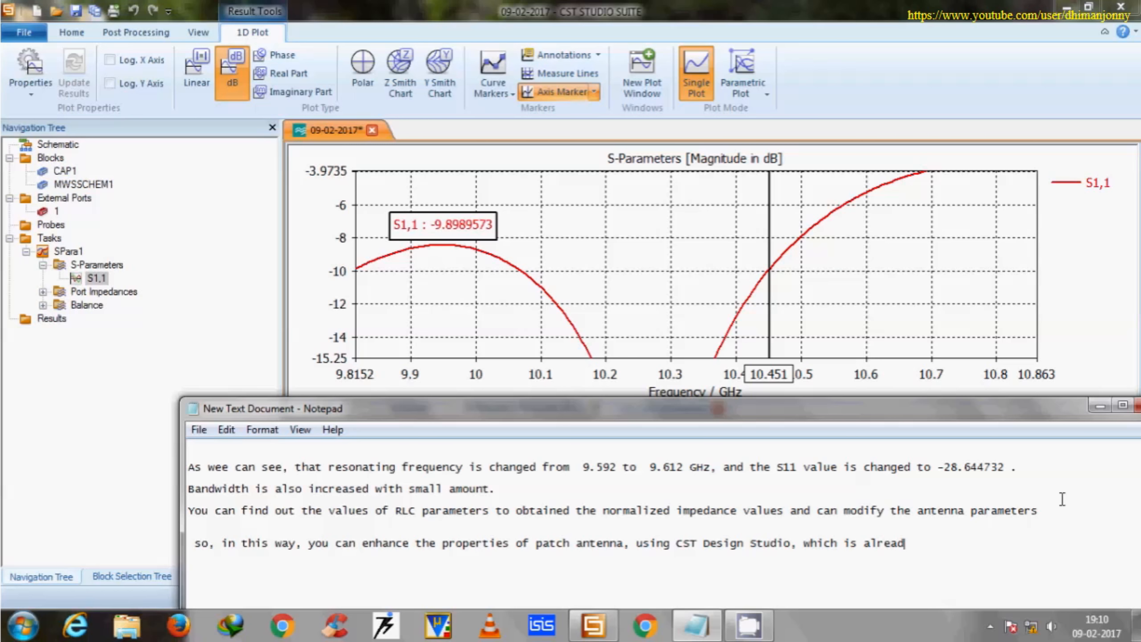
{"action": "type", "text": "y integrated in "}
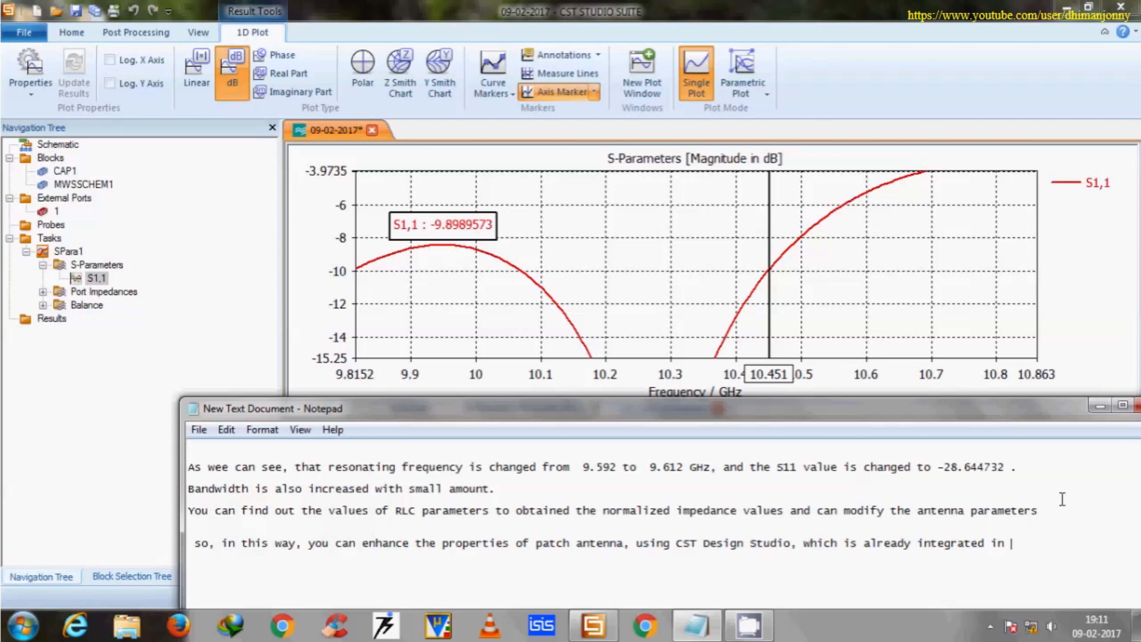
{"action": "type", "text": "CSt Microwave Studio"}
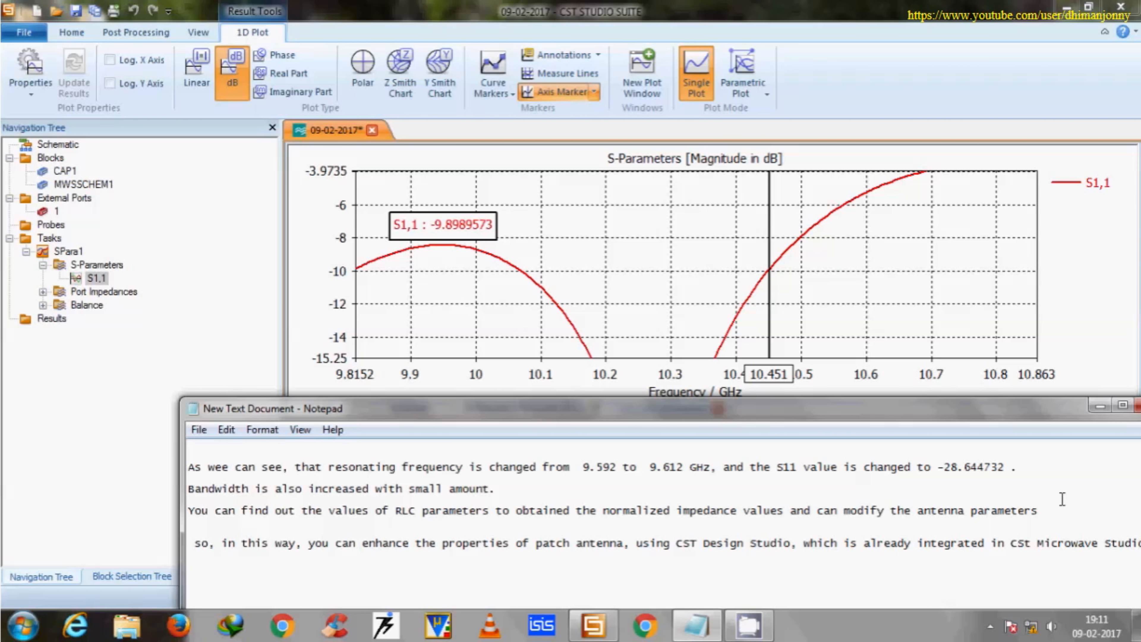
Add the line "Thanks for watching" below the closing sentence.
{"action": "key", "text": "Return"}
{"action": "type", "text": "Thanks for watc"}
{"action": "key", "text": "BackSpace"}
{"action": "key", "text": "BackSpace"}
{"action": "type", "text": "tching"}
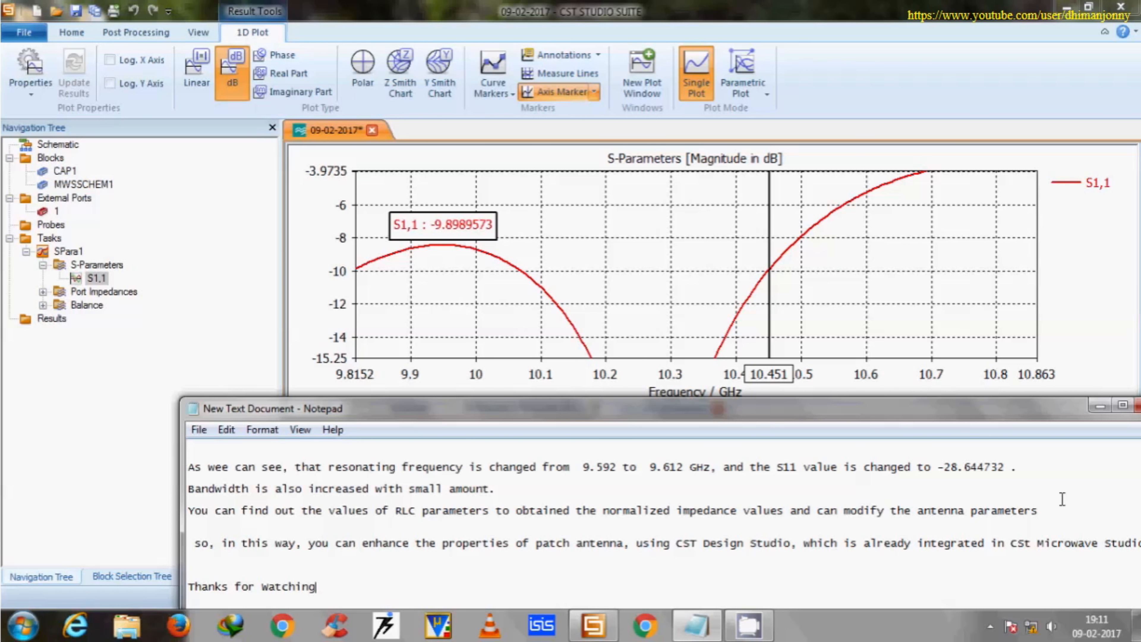
{"action": "key", "text": "Return"}
Move the note window higher and add the lines "Subscribe", "Like" and "for more video" at the end.
{"action": "left_click_drag", "start_coordinate": [772, 409], "coordinate": [753, 290]}
{"action": "type", "text": "Subscri"}
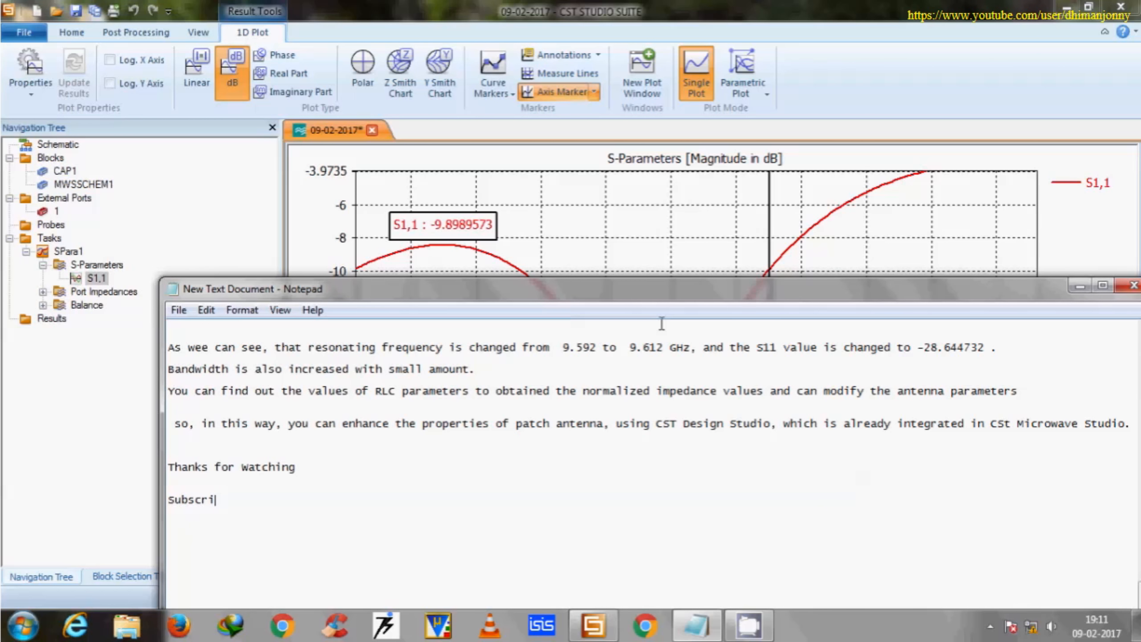
{"action": "type", "text": "be Like"}
{"action": "key", "text": "BackSpace"}
{"action": "type", "text": "for more video"}
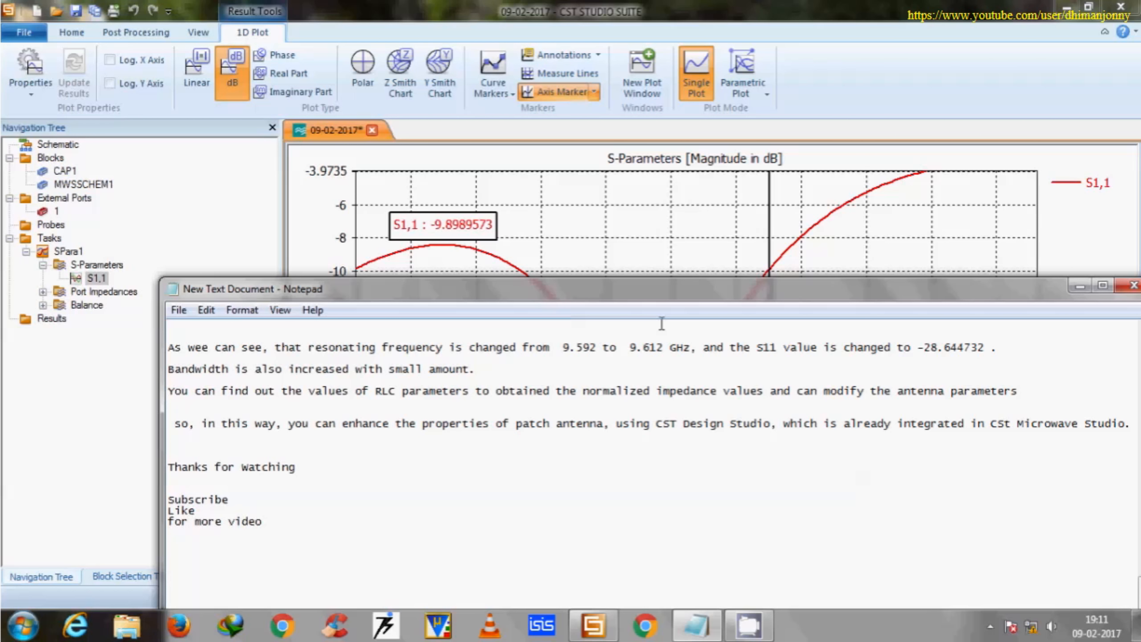